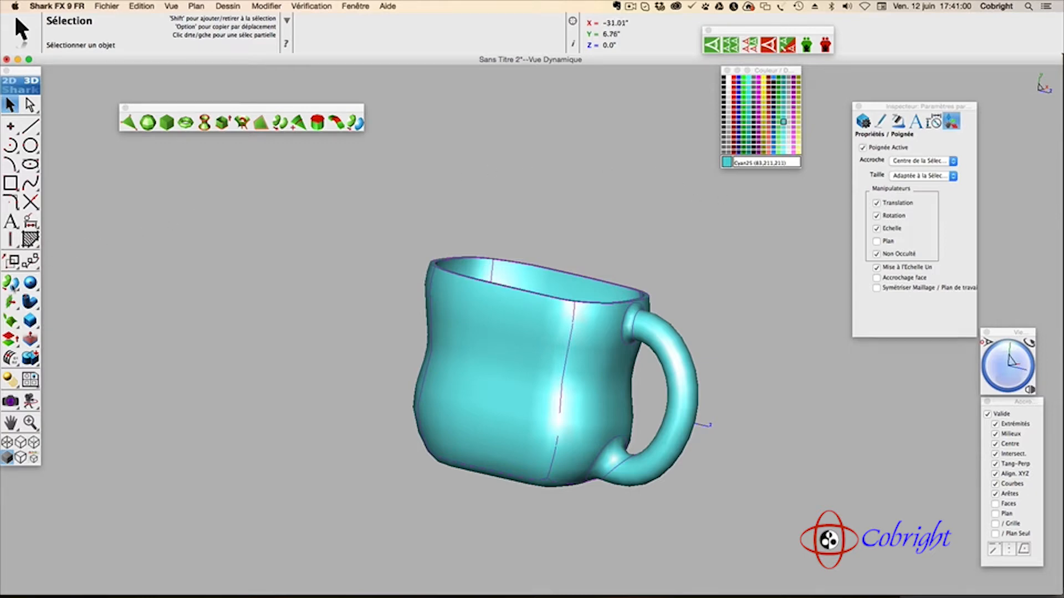
# - Choose the SubD vers Nurbs tool and examine the cyan mug from several angles
pyautogui.moveTo(12, 284); pyautogui.dragTo(387, 99)
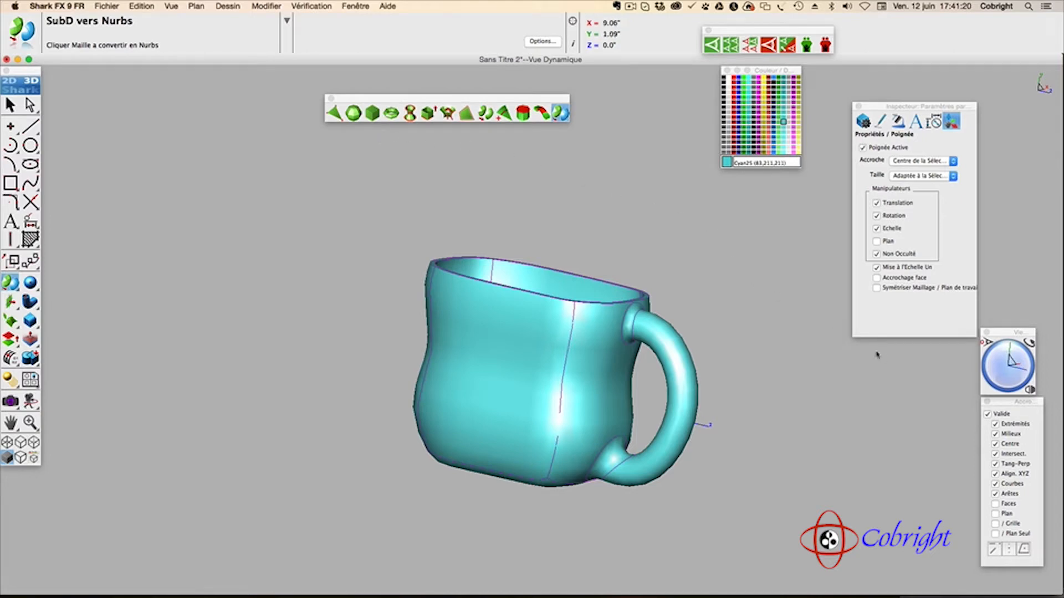
pyautogui.moveTo(985, 361); pyautogui.dragTo(1009, 353)
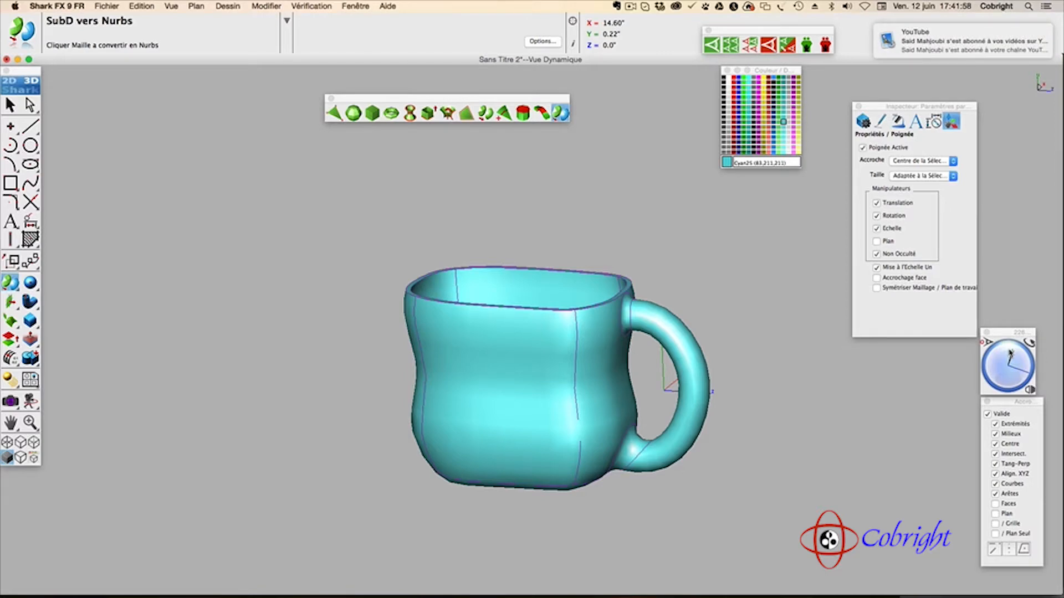
pyautogui.moveTo(1013, 359)
pyautogui.mouseDown()
pyautogui.moveTo(1009, 375)
pyautogui.moveTo(1008, 366)
pyautogui.mouseUp()
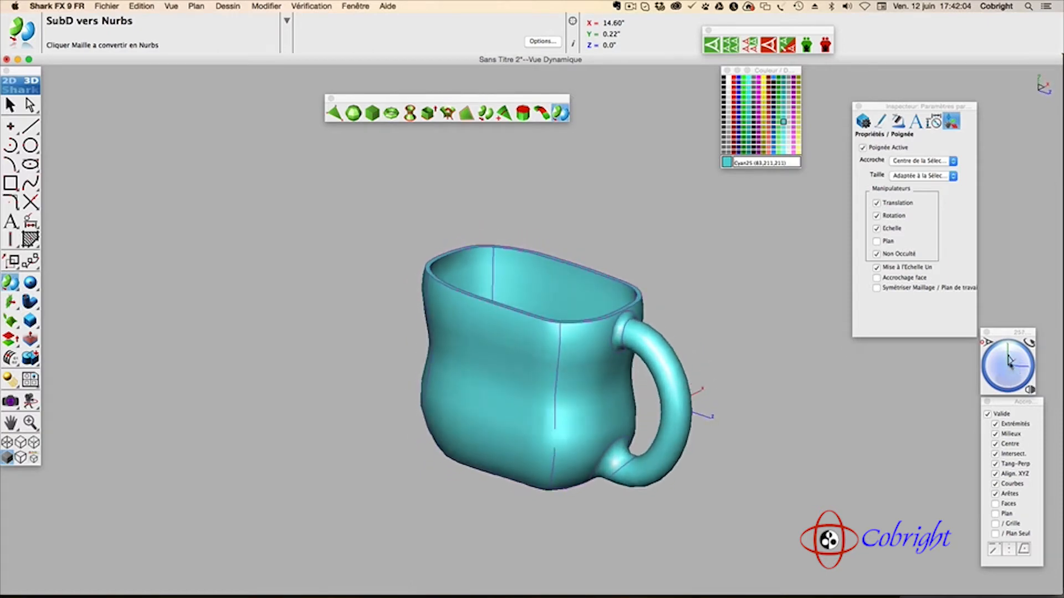
# - Close the mug document, saving it to the Bureau folder under the name bro
pyautogui.click(7, 59)
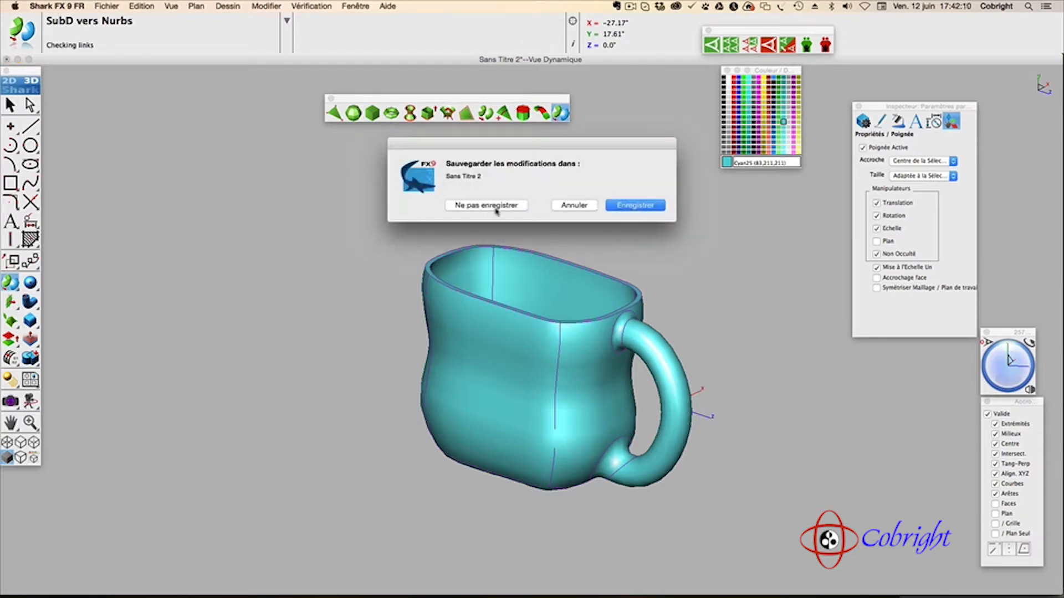
pyautogui.click(633, 209)
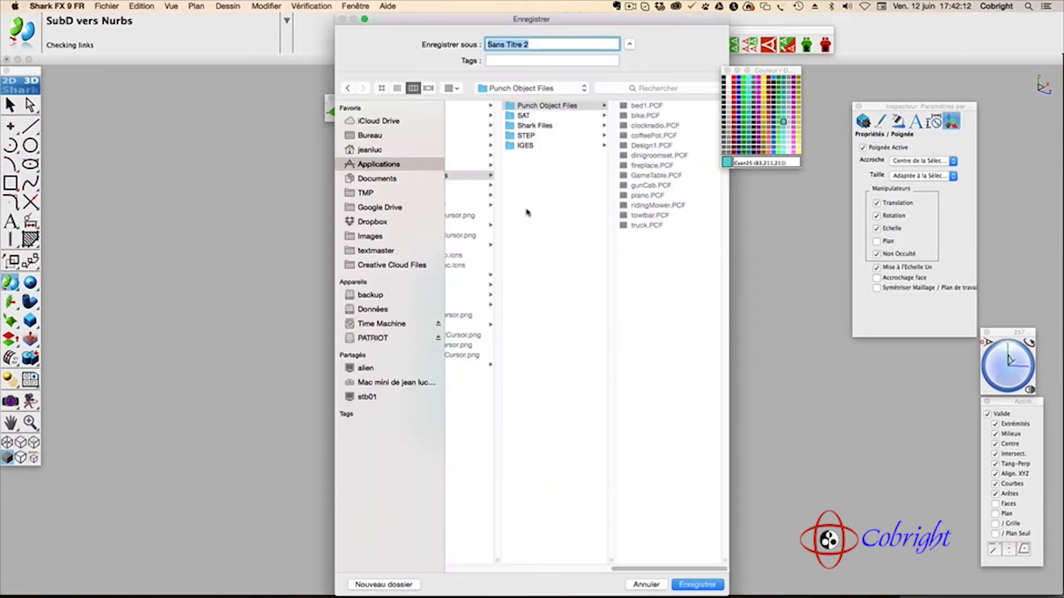
pyautogui.click(381, 139)
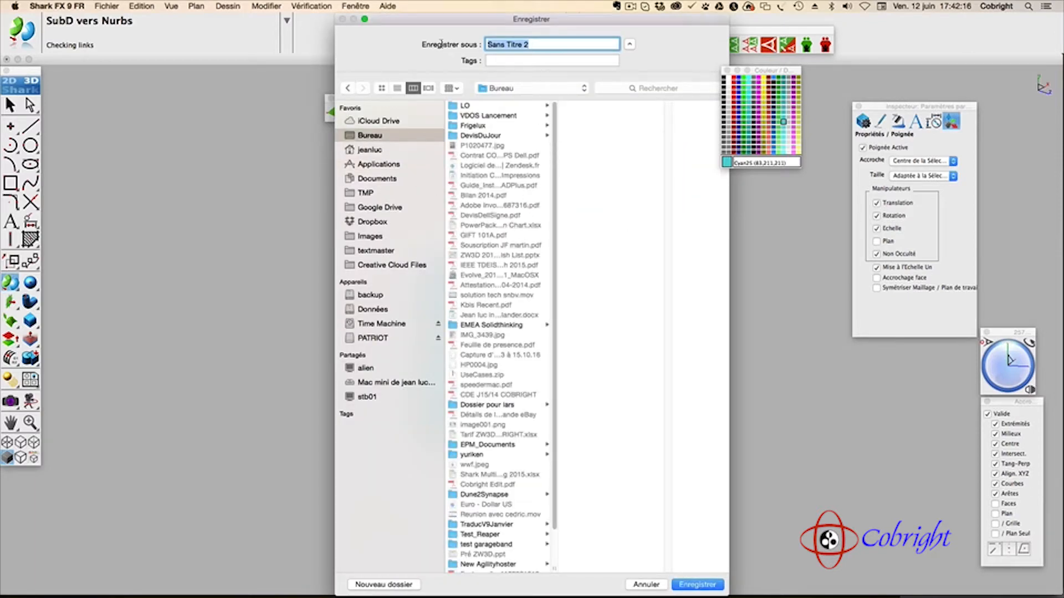
pyautogui.write('bro')
pyautogui.click(694, 584)
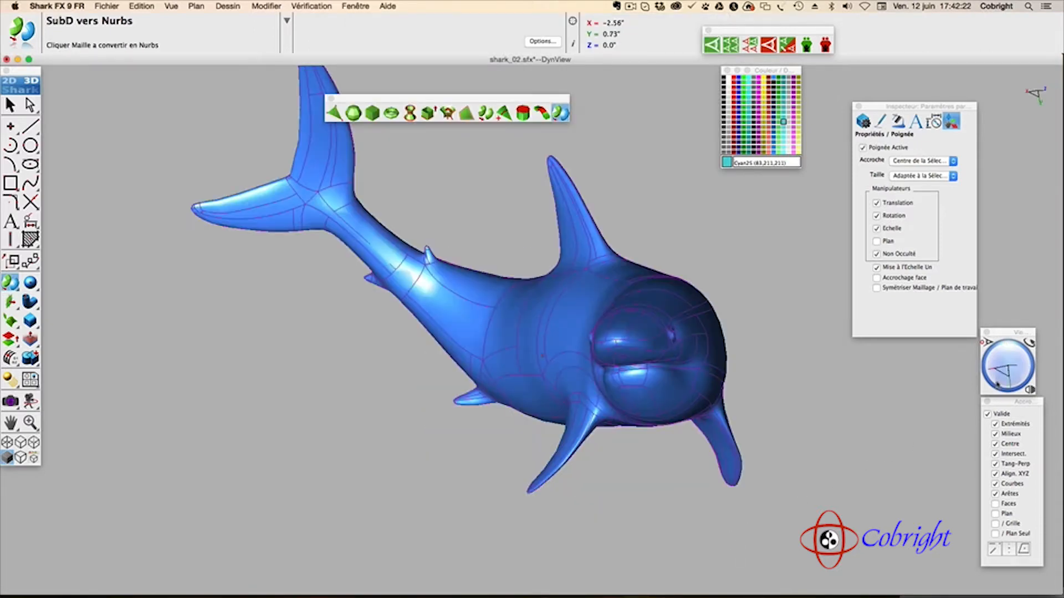
# - Select the blue shark volume and examine its body surfaces from a different angle
pyautogui.moveTo(1000, 384)
pyautogui.mouseDown()
pyautogui.moveTo(1017, 378)
pyautogui.moveTo(1007, 382)
pyautogui.mouseUp()
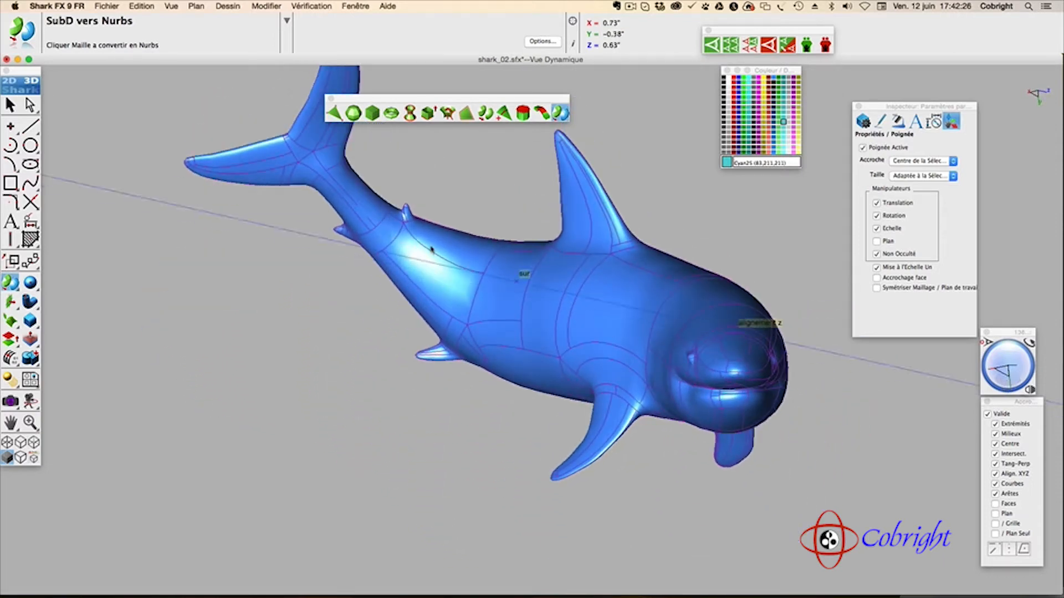
pyautogui.click(11, 105)
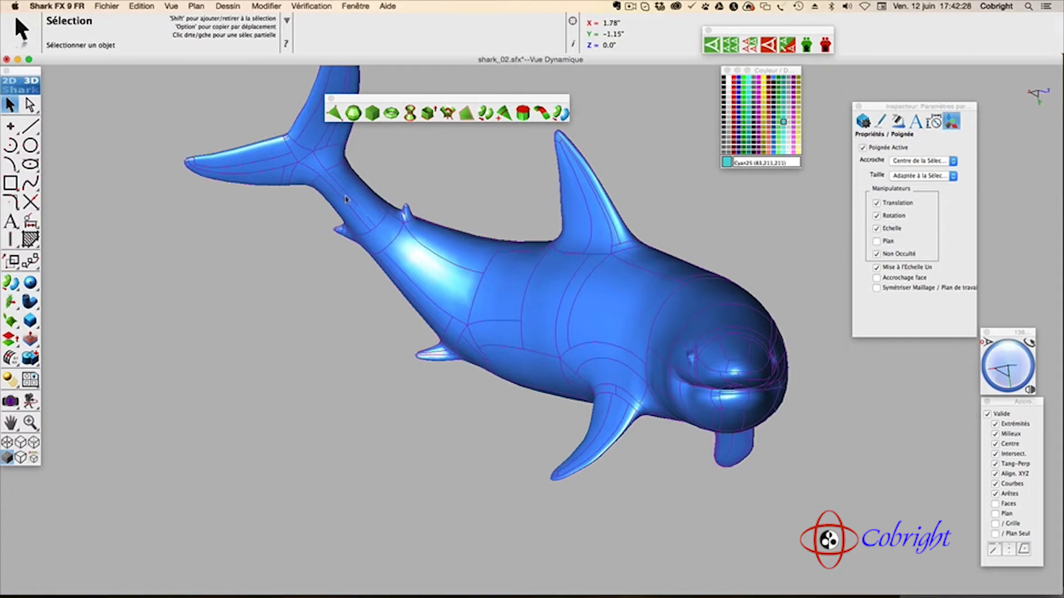
pyautogui.click(329, 196)
pyautogui.moveTo(1012, 381)
pyautogui.mouseDown()
pyautogui.moveTo(1038, 361)
pyautogui.moveTo(1030, 391)
pyautogui.moveTo(1020, 367)
pyautogui.moveTo(1015, 382)
pyautogui.moveTo(1032, 378)
pyautogui.moveTo(1006, 382)
pyautogui.moveTo(1015, 382)
pyautogui.mouseUp()
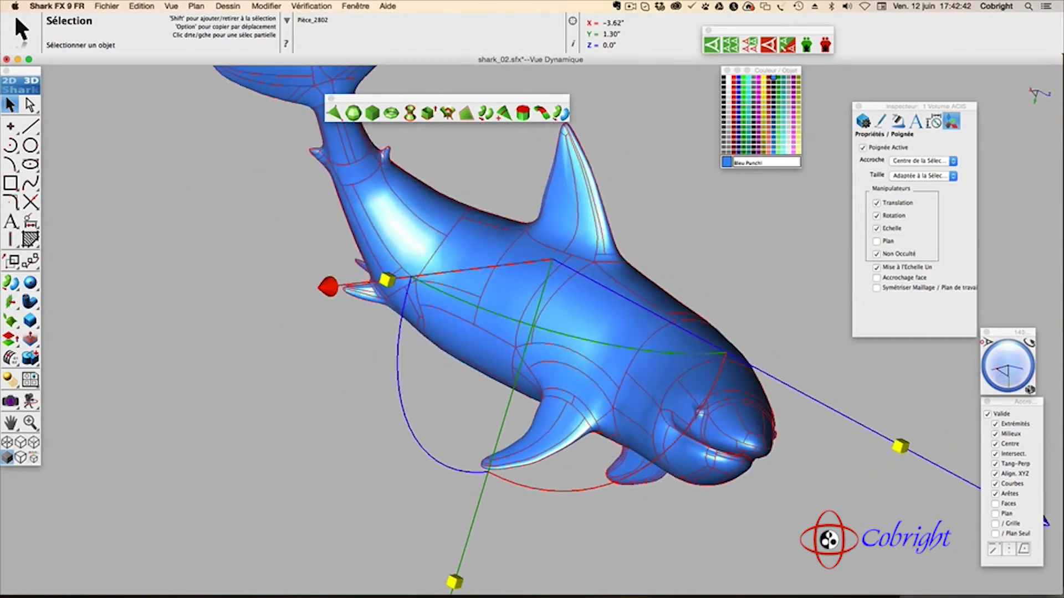
# - Display the shark model in the Gauche view with its whole body in sight
pyautogui.click(1029, 389)
pyautogui.click(992, 413)
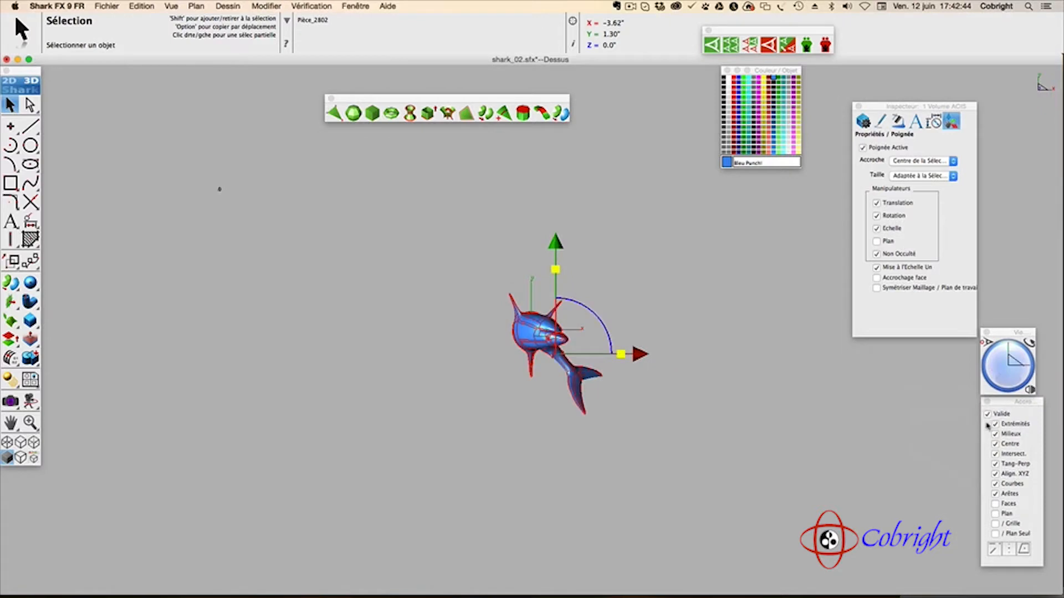
pyautogui.click(1029, 390)
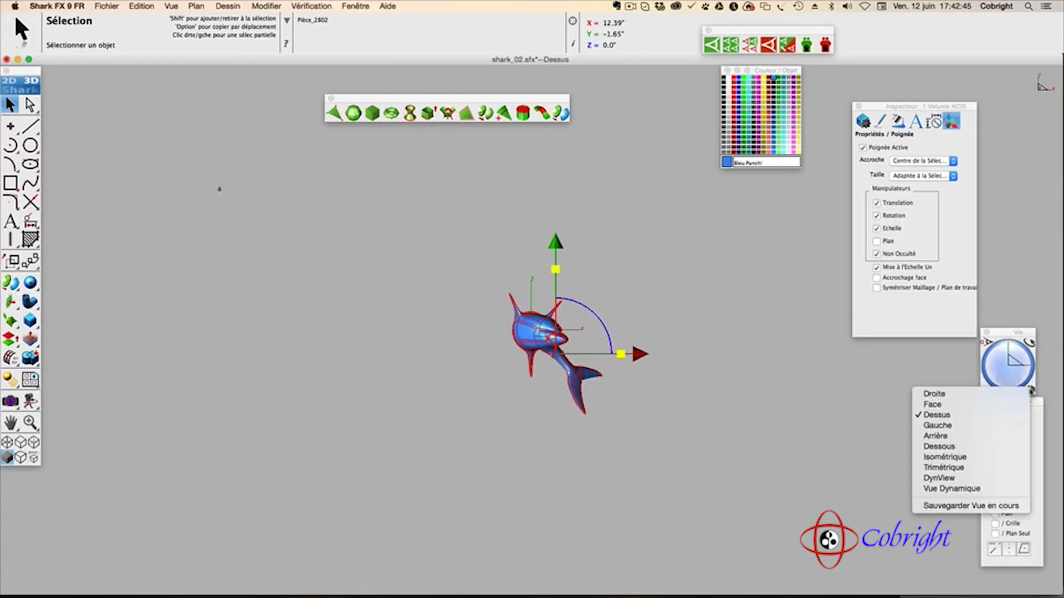
pyautogui.click(989, 425)
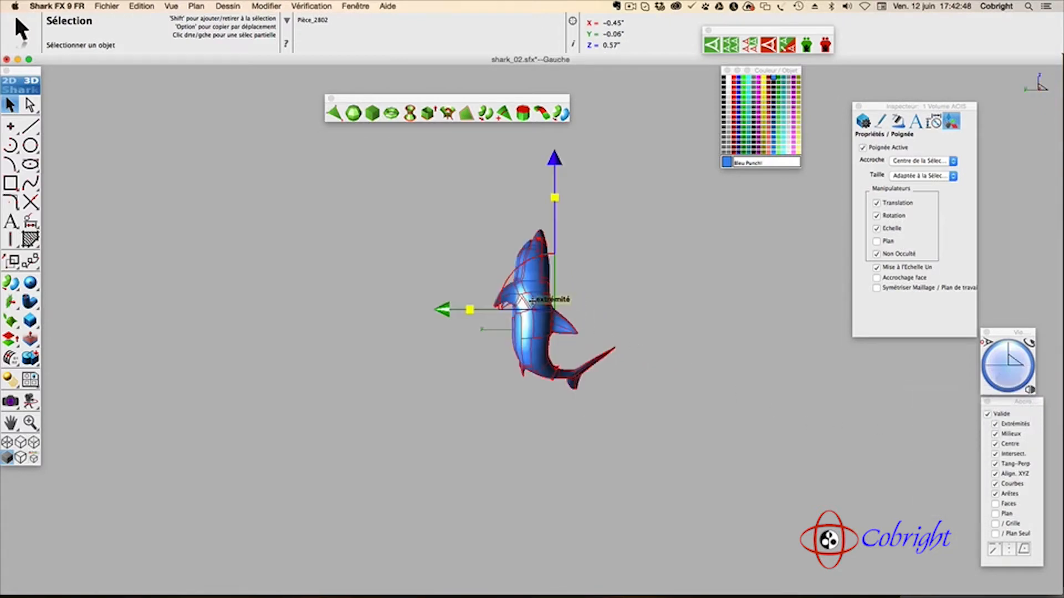
pyautogui.scroll(3, 531, 301)
pyautogui.scroll(5, 532, 297)
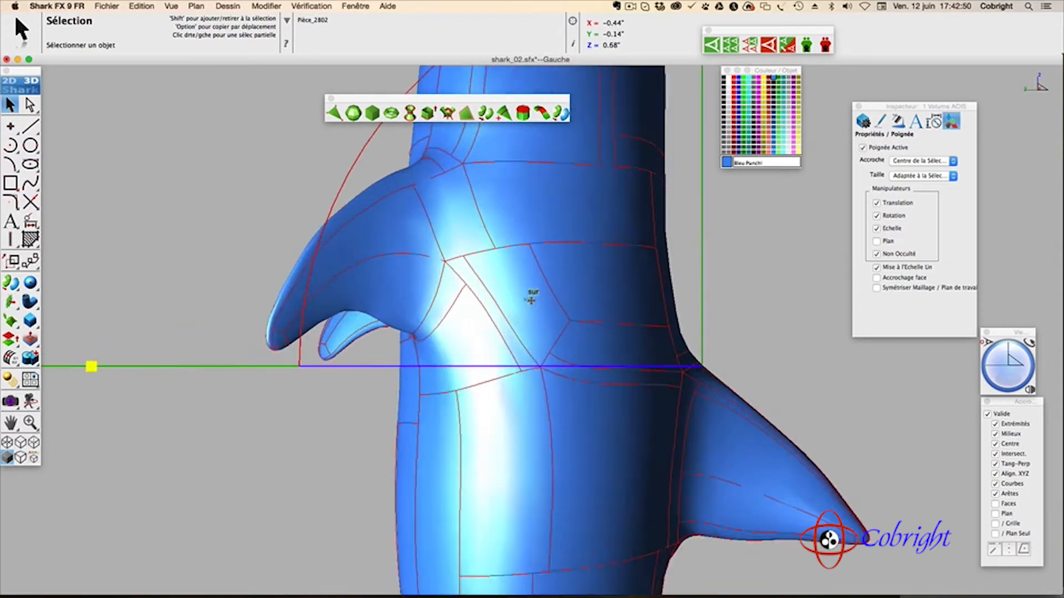
pyautogui.scroll(-4, 532, 297)
# - Draw a one-point circle at the tip of the dorsal fin and set its diameter to 0.1 inch
pyautogui.moveTo(33, 149); pyautogui.dragTo(54, 149)
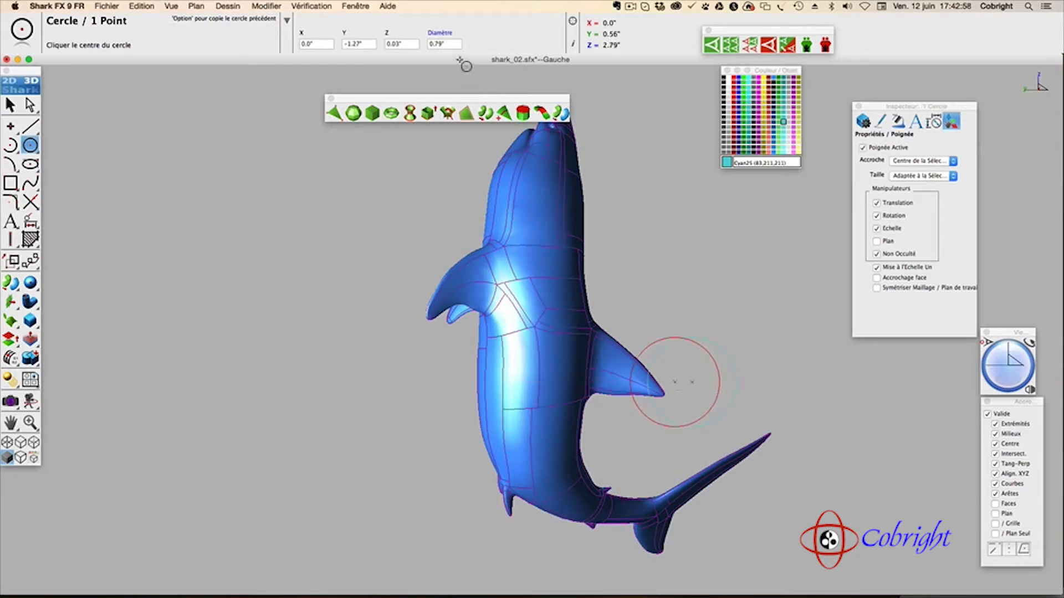
pyautogui.click(448, 43)
pyautogui.press('BackSpace')
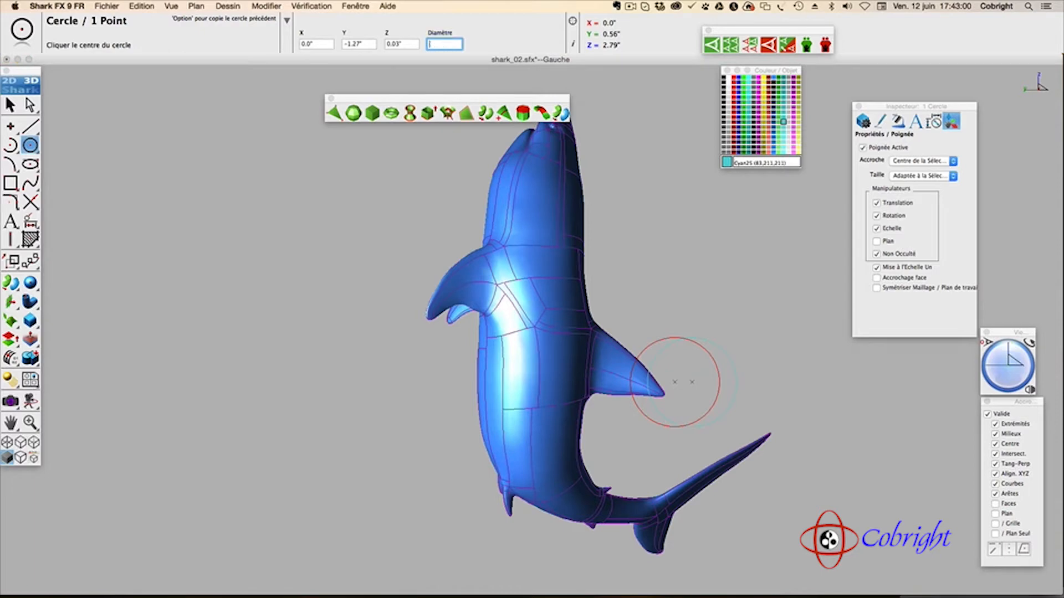
pyautogui.write('0.1')
pyautogui.press('Return')
# - Move the small circle onto the dorsal fin, shifting it toward the body and up about 0.09 inch
pyautogui.click(15, 105)
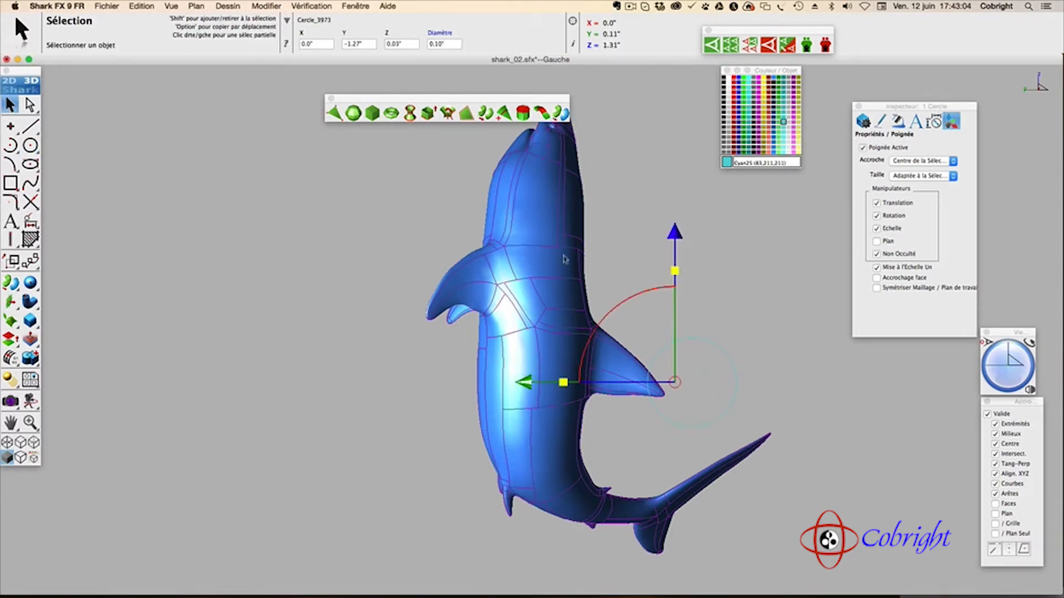
pyautogui.moveTo(514, 381); pyautogui.dragTo(474, 379)
pyautogui.moveTo(620, 236); pyautogui.dragTo(620, 223)
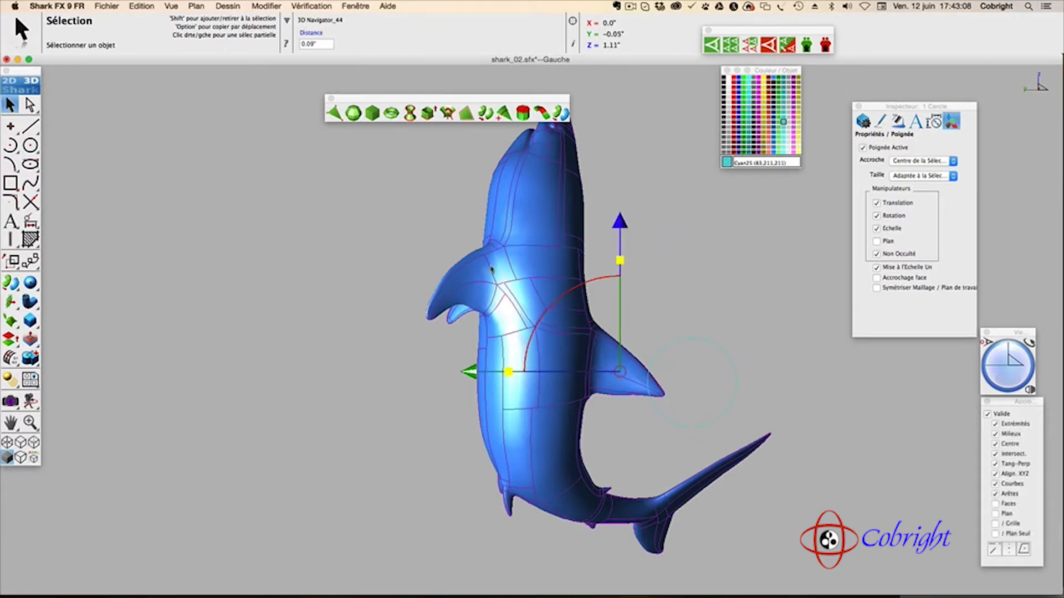
# - Trim the shark volume with the small circle using Ajustement to cut a round hole through the dorsal fin
pyautogui.moveTo(30, 358); pyautogui.dragTo(89, 358)
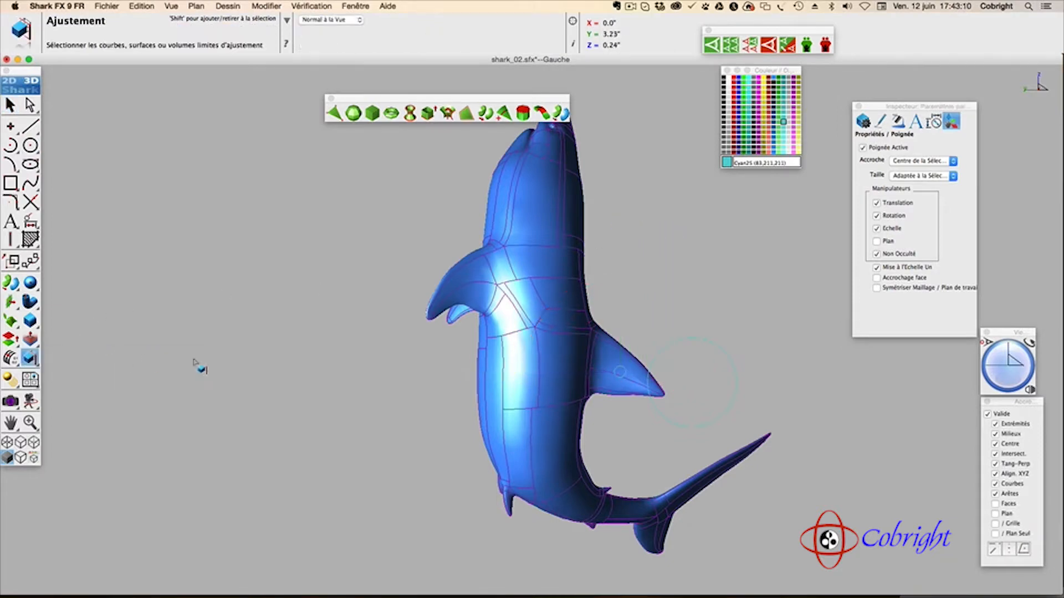
pyautogui.click(623, 375)
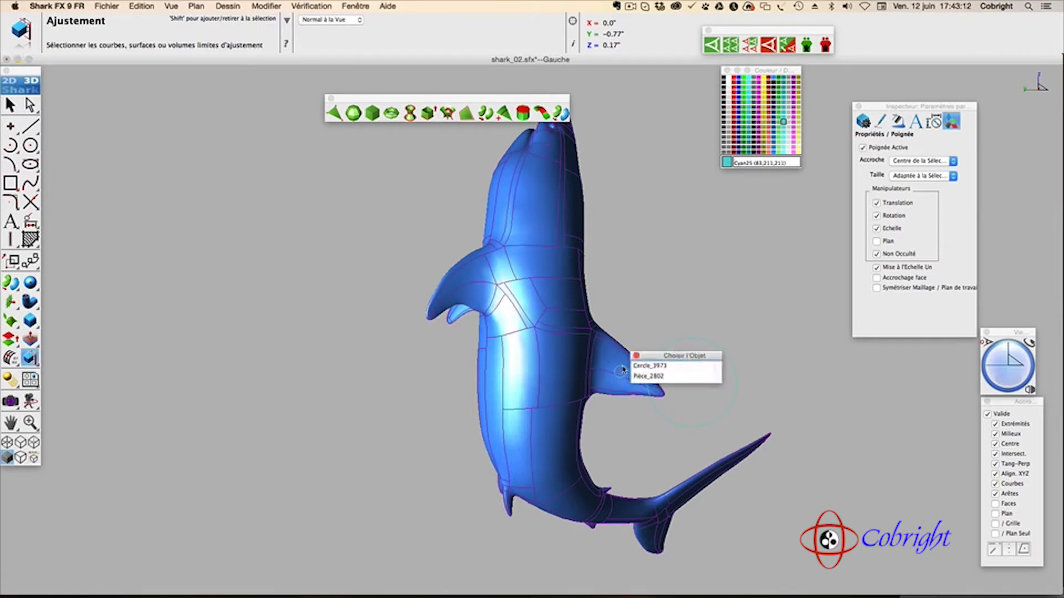
pyautogui.click(642, 369)
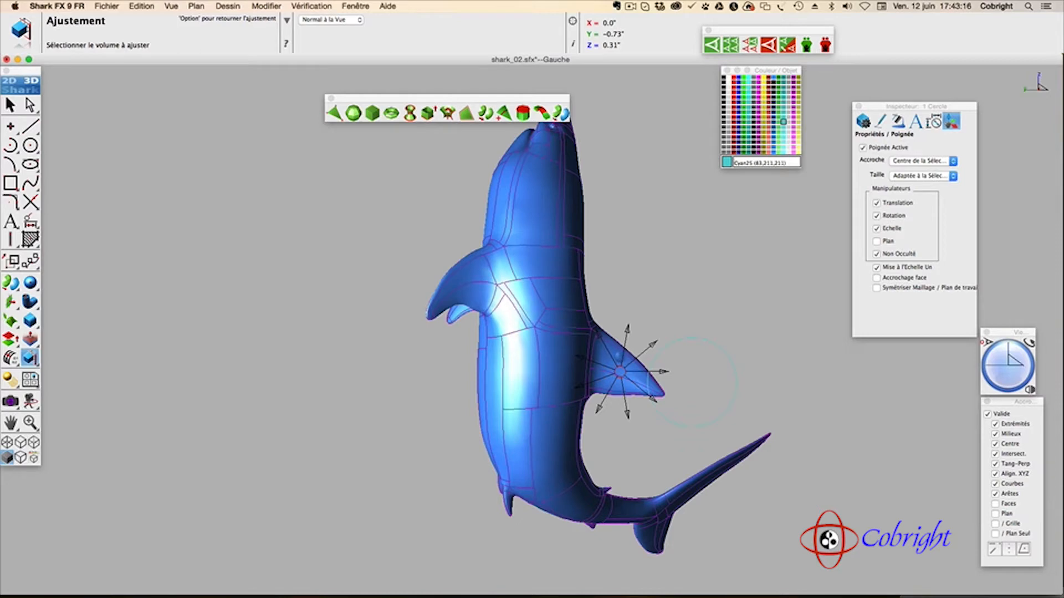
pyautogui.click(618, 358)
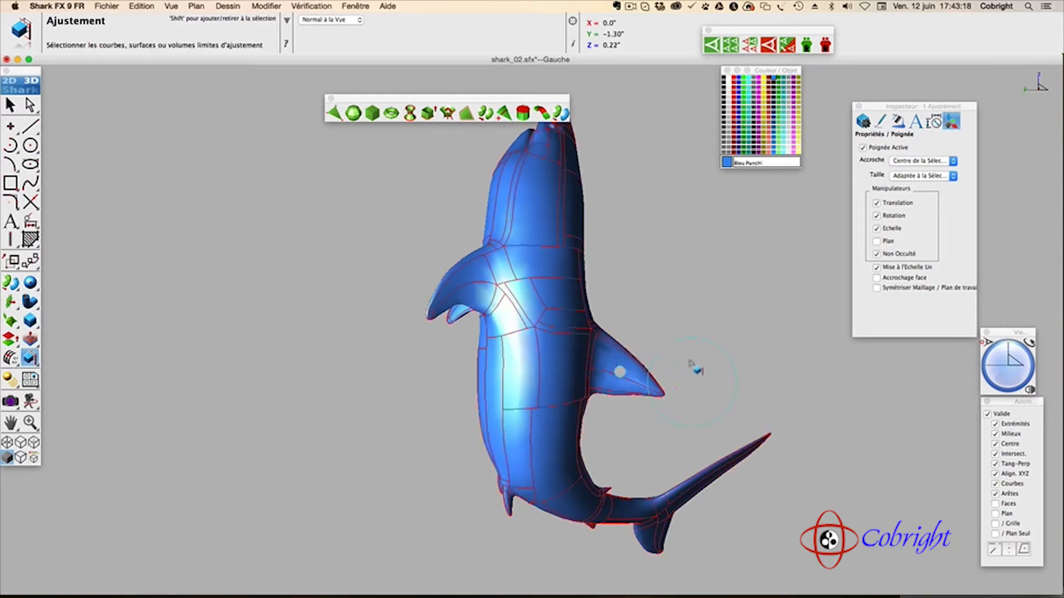
# - Try to round the rim of the fin's hole with a constant fillet of 0.20 inch radius
pyautogui.moveTo(988, 365); pyautogui.dragTo(996, 363)
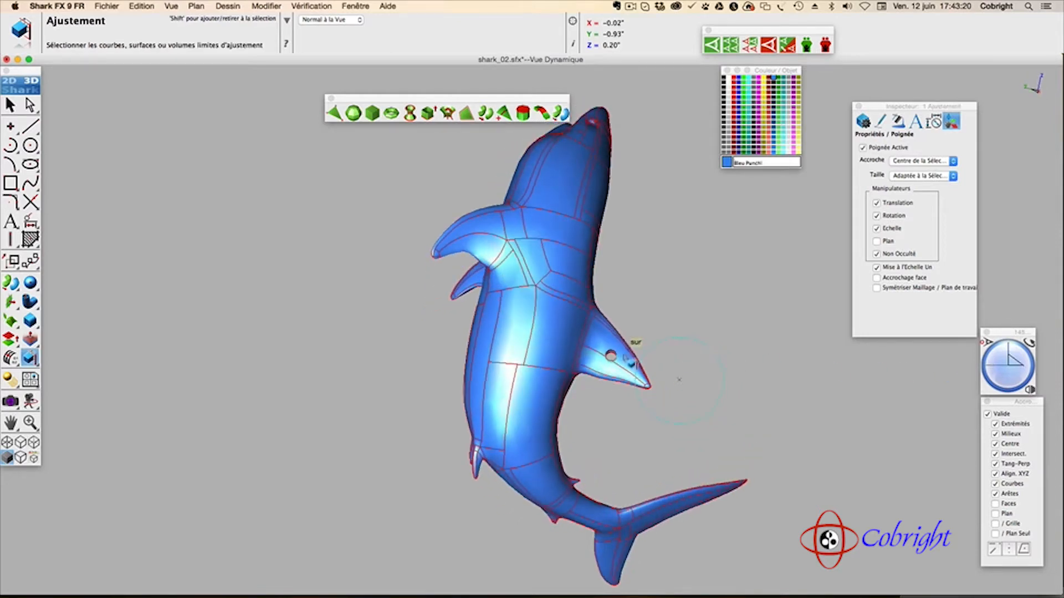
pyautogui.scroll(-5, 627, 360)
pyautogui.scroll(5, 626, 358)
pyautogui.scroll(5, 632, 359)
pyautogui.scroll(-2, 630, 361)
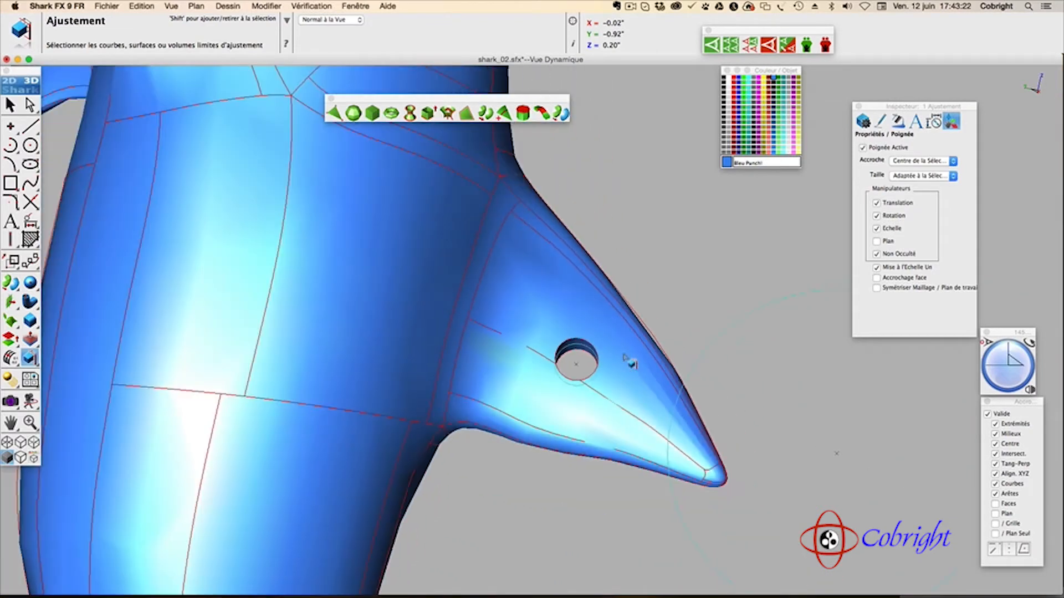
pyautogui.click(29, 321)
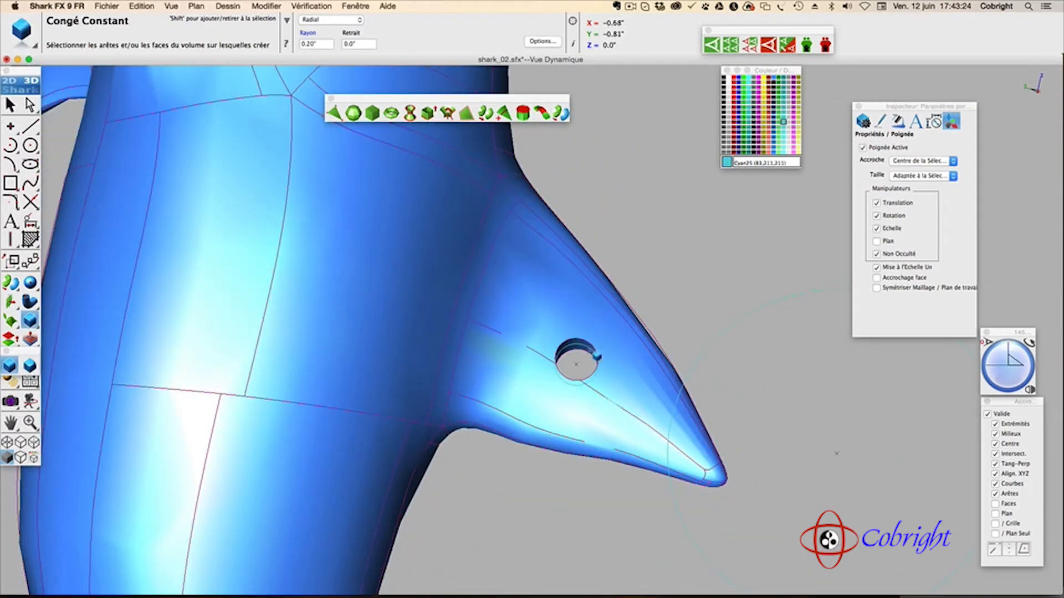
pyautogui.click(583, 342)
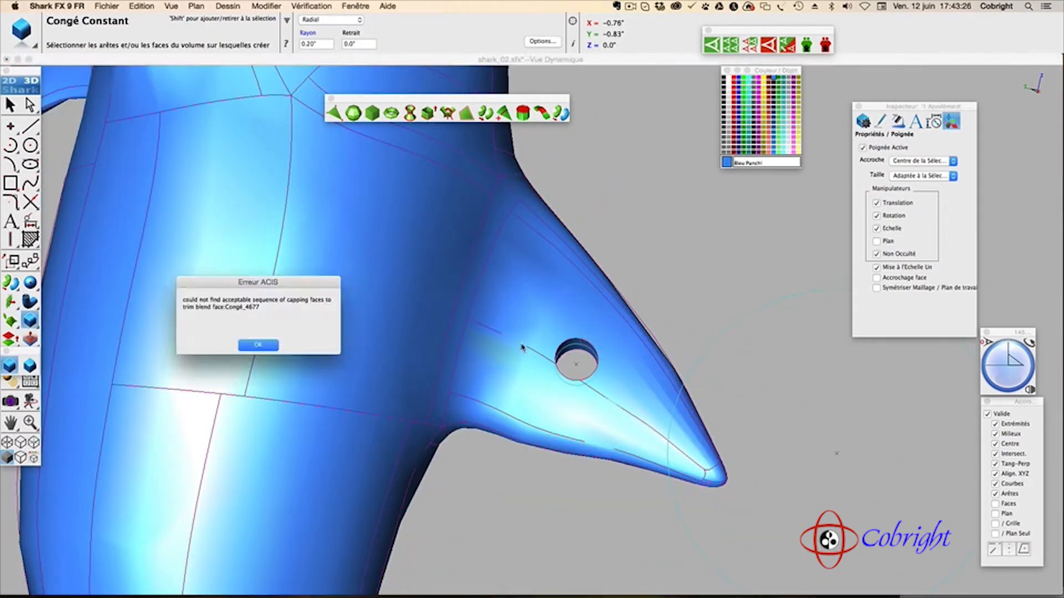
pyautogui.click(258, 348)
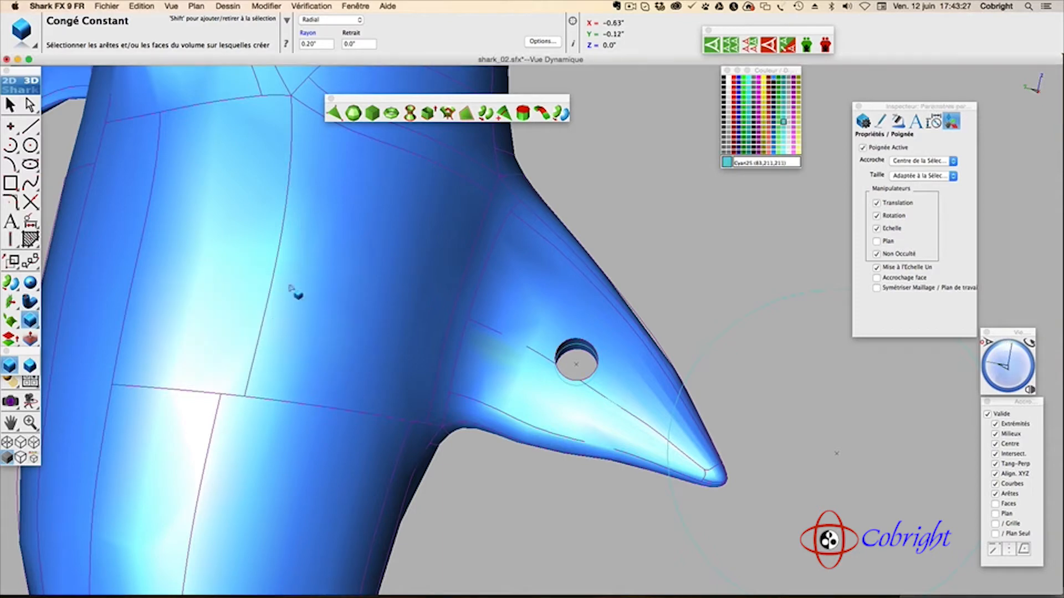
# - Set the constant fillet radius to 0.002 inch and apply it to the rim of the fin's hole
pyautogui.click(320, 44)
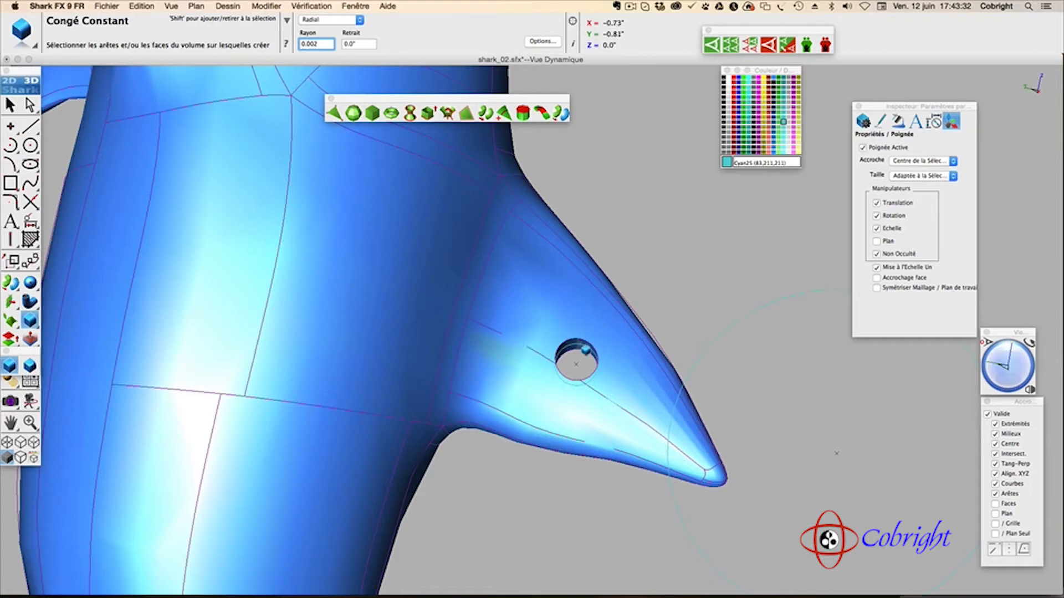
pyautogui.click(584, 349)
pyautogui.click(597, 340)
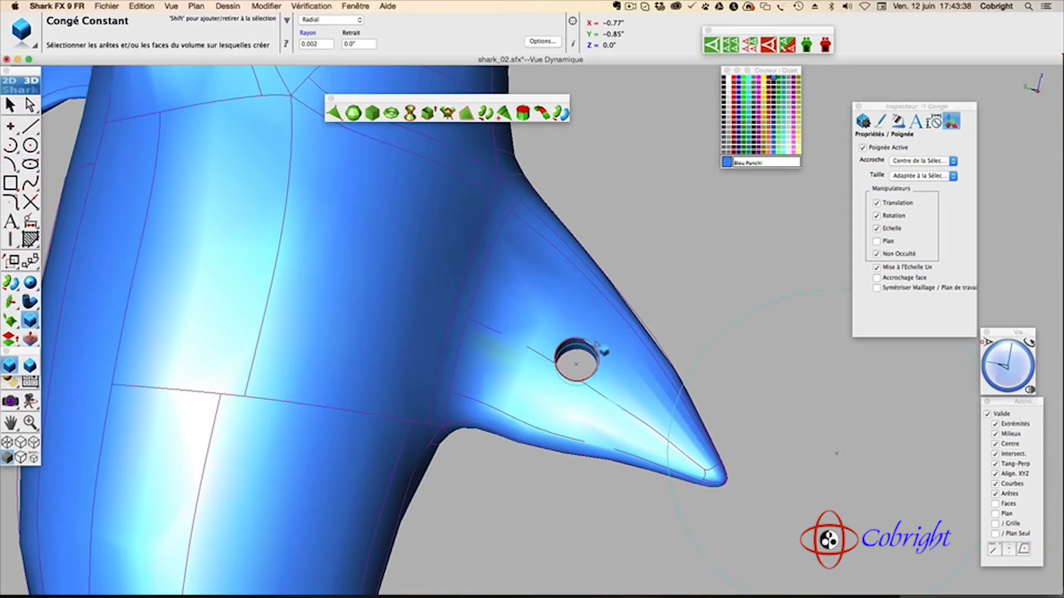
pyautogui.scroll(-5, 592, 345)
pyautogui.scroll(10, 588, 348)
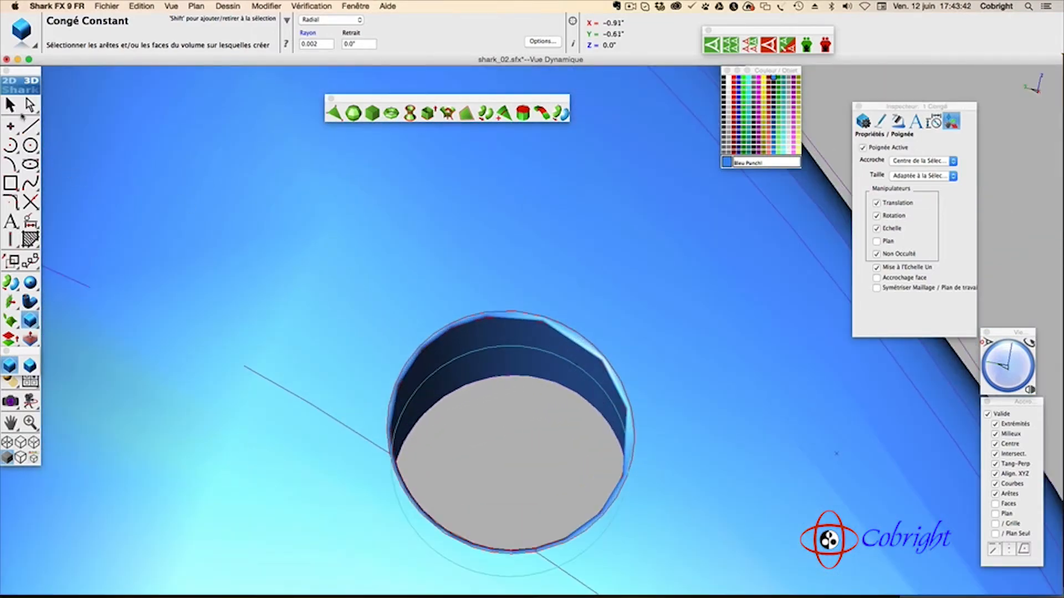
# - Set the shark volume's display resolution to Super Fine
pyautogui.click(10, 105)
pyautogui.click(673, 188)
pyautogui.rightClick(672, 185)
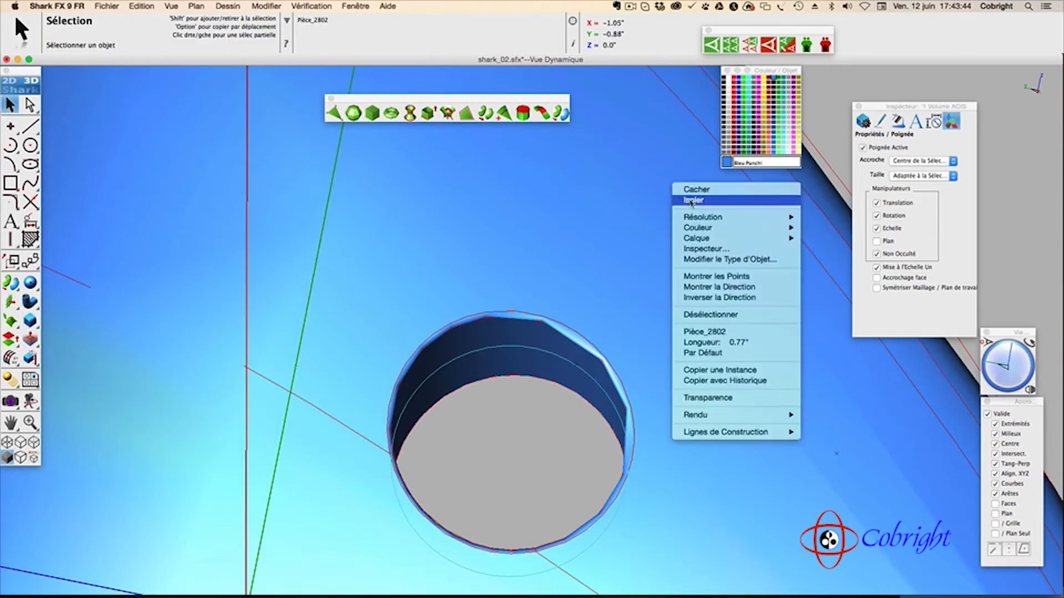
pyautogui.moveTo(712, 220)
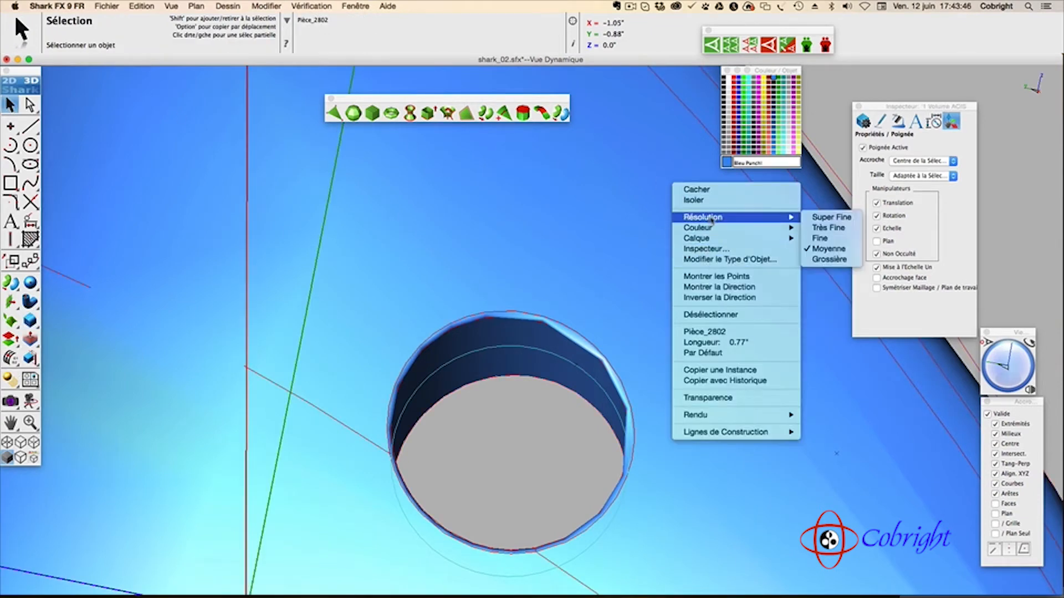
pyautogui.click(853, 218)
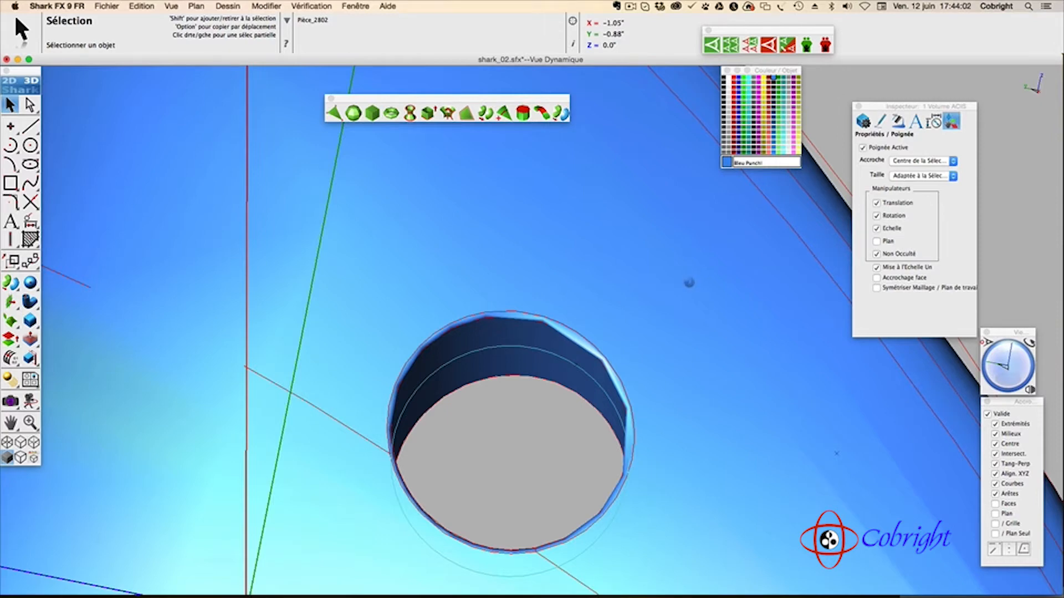
pyautogui.scroll(5, 688, 283)
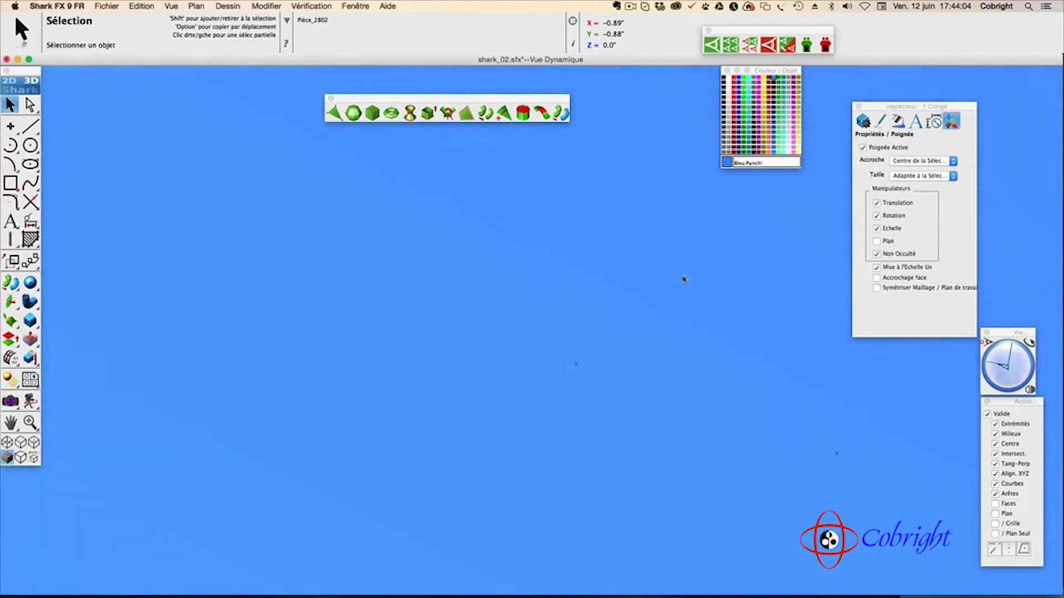
pyautogui.scroll(-8, 684, 279)
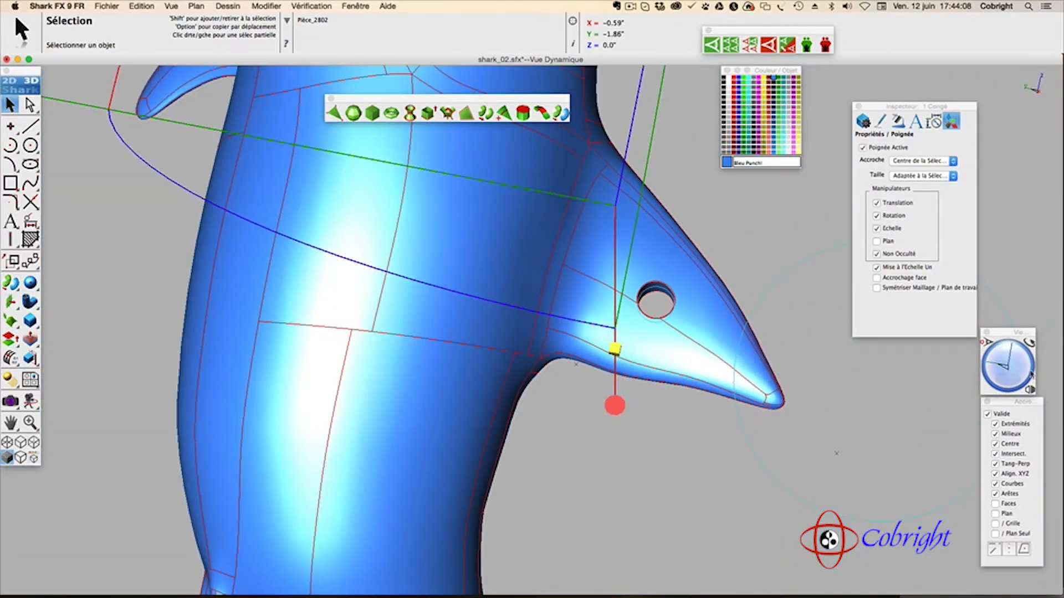
pyautogui.moveTo(1028, 374); pyautogui.dragTo(1012, 377)
pyautogui.scroll(5, 847, 377)
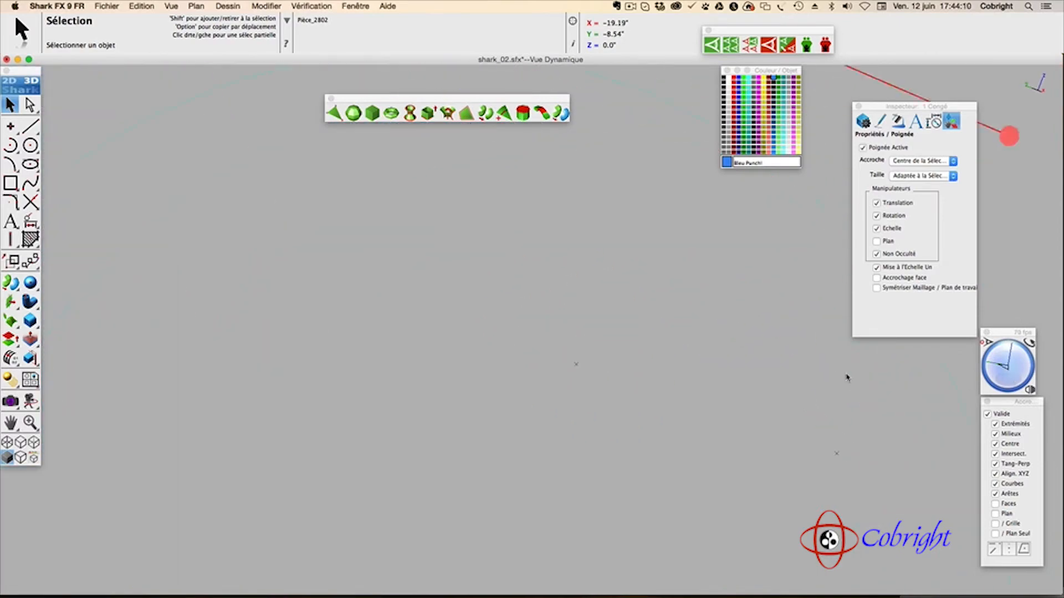
pyautogui.scroll(-10, 846, 377)
pyautogui.scroll(-3, 846, 378)
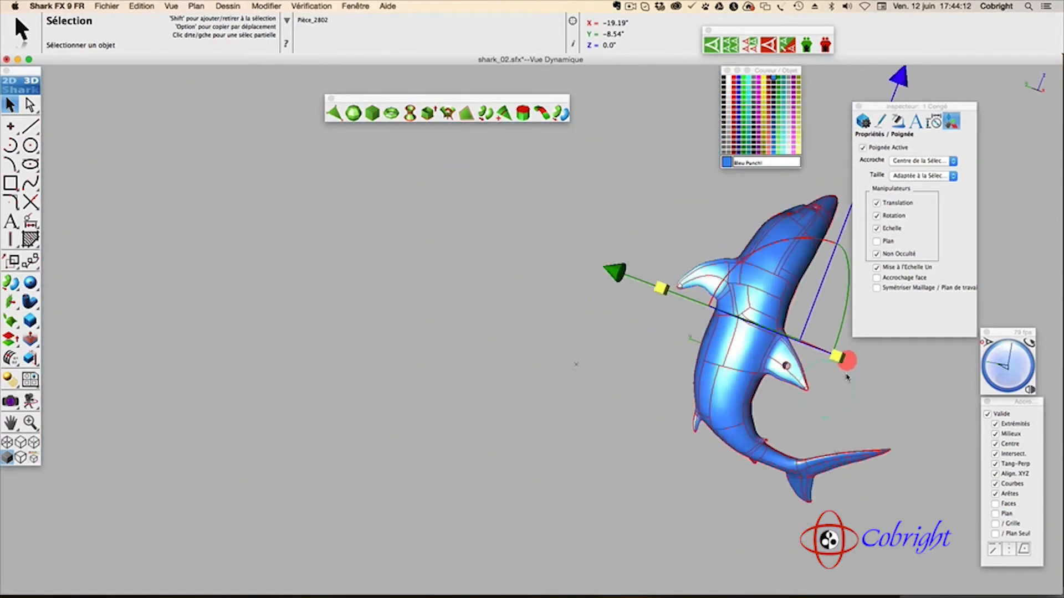
pyautogui.moveTo(617, 352); pyautogui.dragTo(306, 352, button='middle')
pyautogui.moveTo(1004, 370)
pyautogui.mouseDown()
pyautogui.moveTo(1007, 357)
pyautogui.moveTo(1046, 384)
pyautogui.moveTo(1010, 361)
pyautogui.moveTo(1009, 389)
pyautogui.moveTo(1006, 366)
pyautogui.mouseUp()
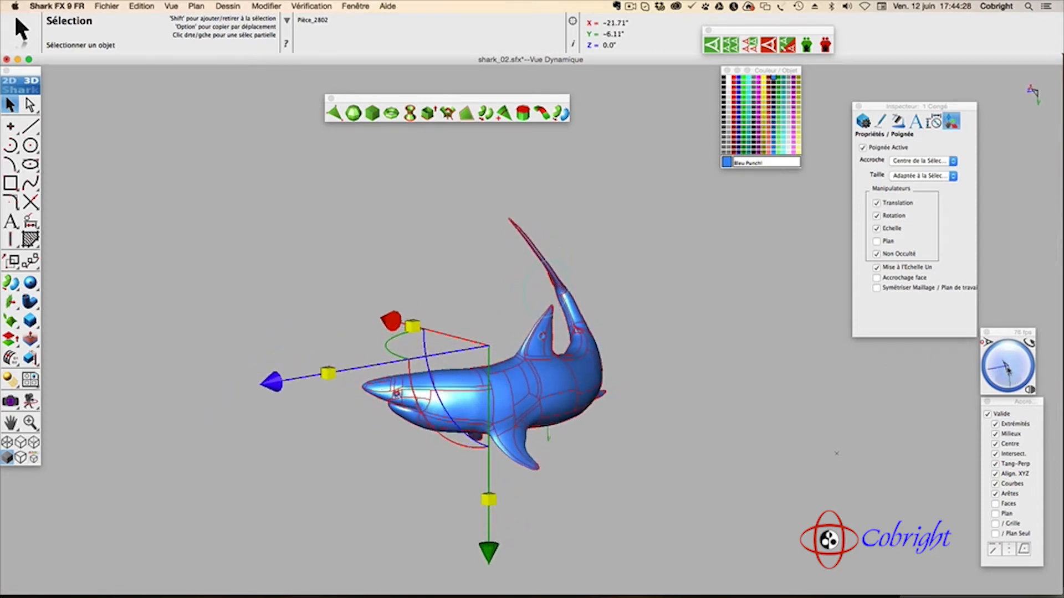
# - Close shark_02.sfx without saving its changes and set the untitled document to the Face view
pyautogui.click(6, 59)
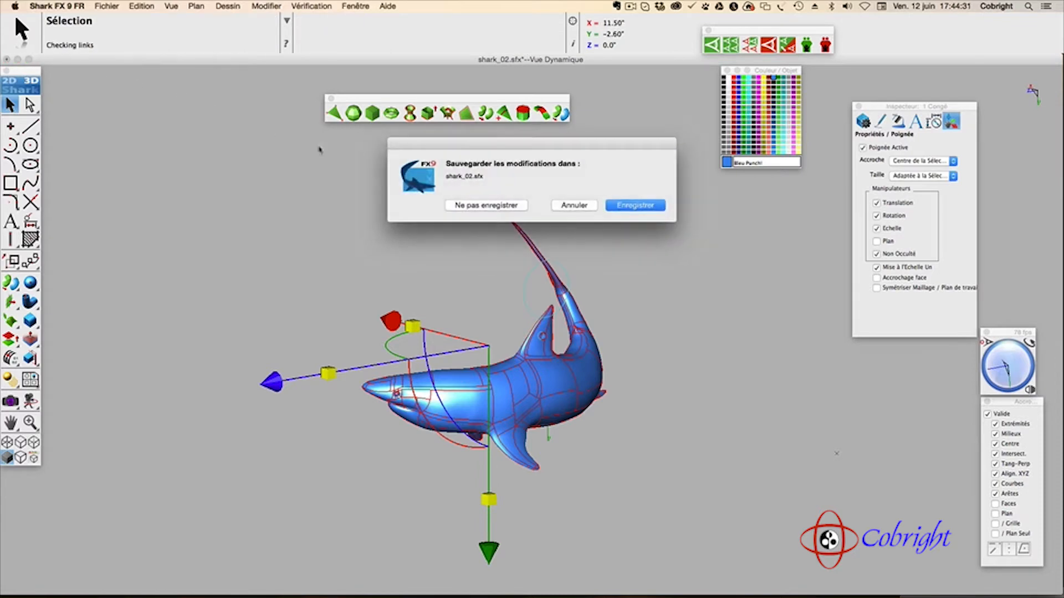
pyautogui.click(486, 205)
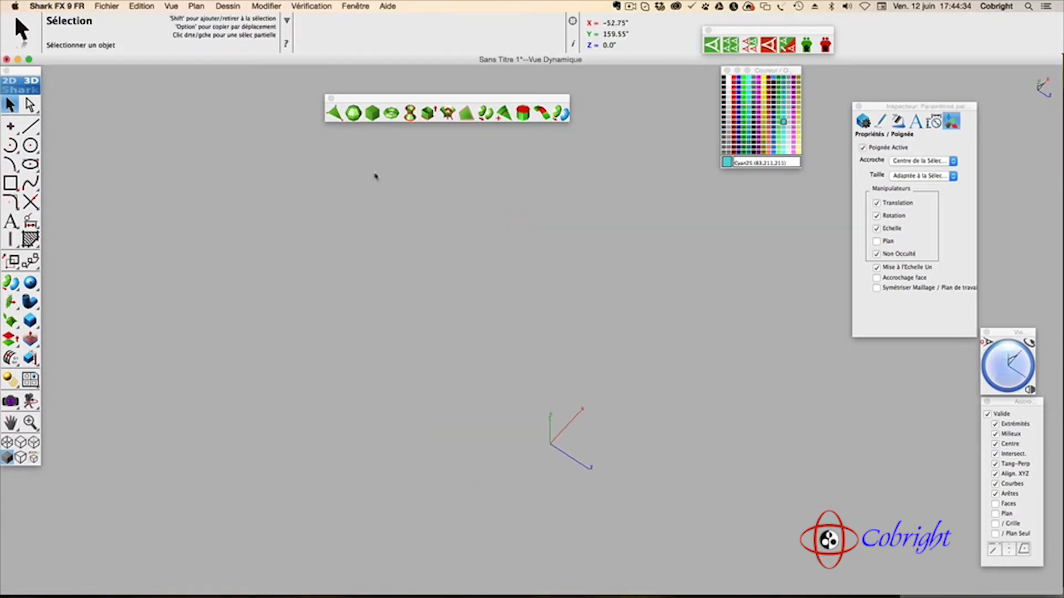
pyautogui.click(1029, 389)
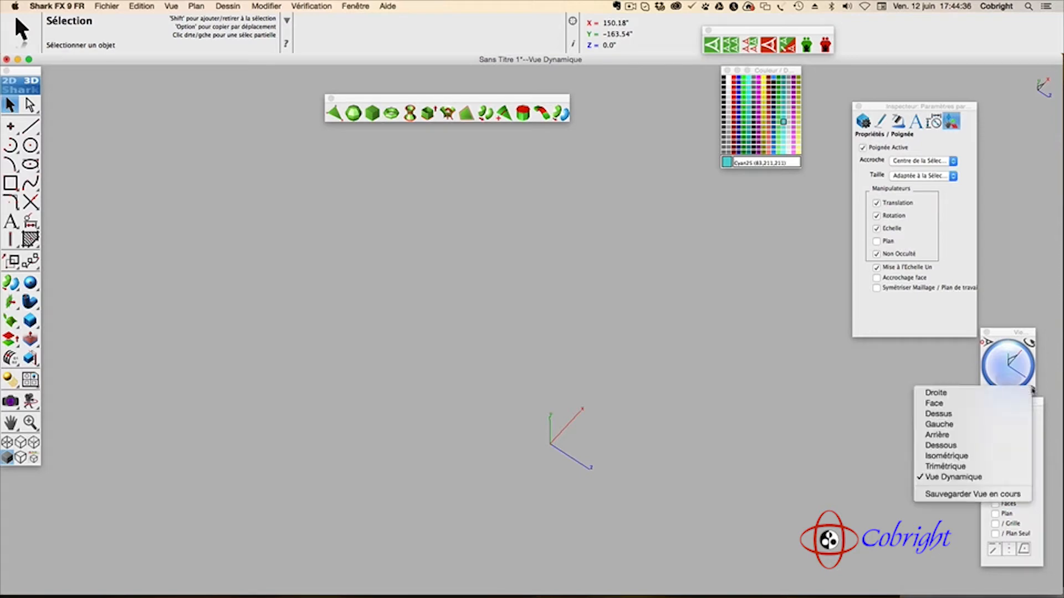
pyautogui.click(975, 404)
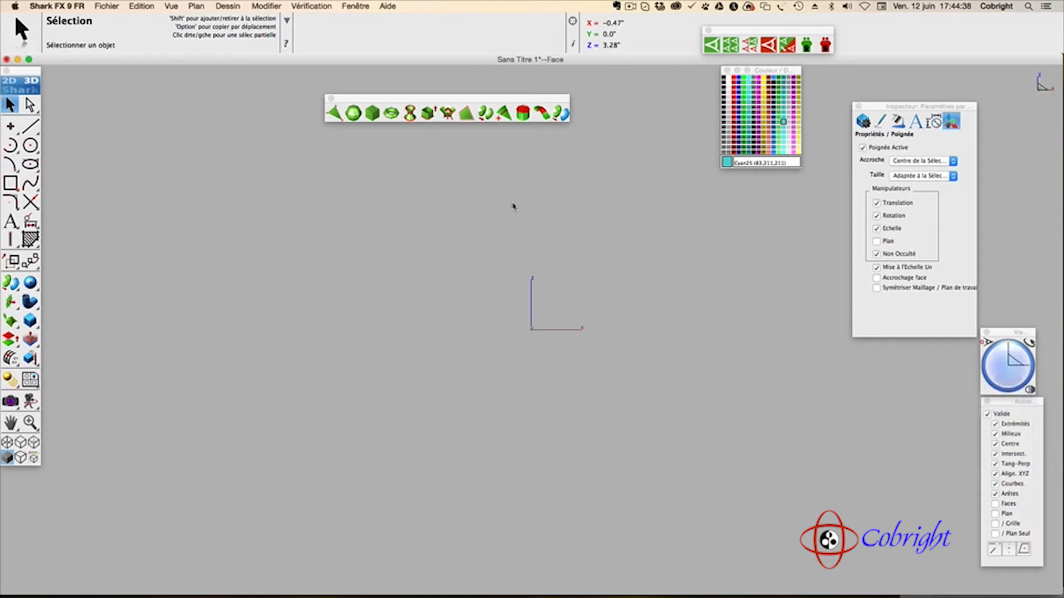
# - Set the document units to millimetres (millimètres) in the preferences
pyautogui.click(25, 84)
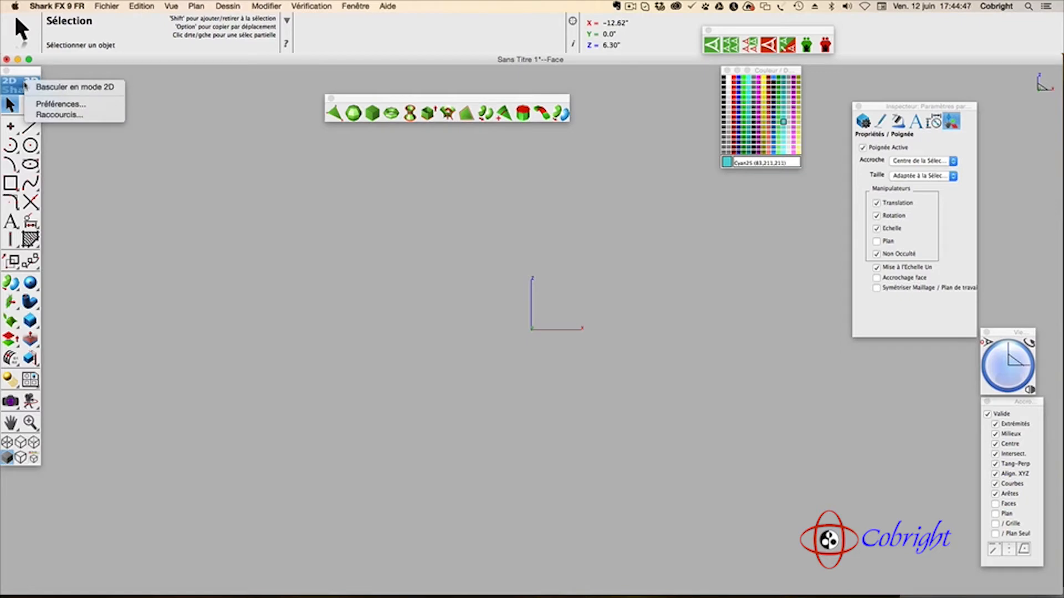
pyautogui.click(66, 105)
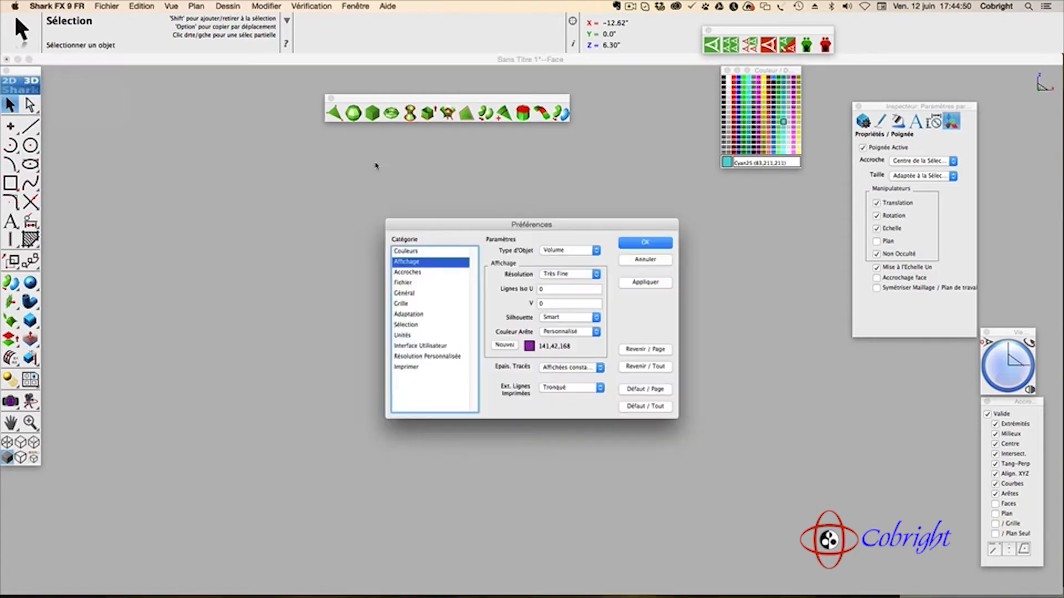
pyautogui.click(405, 336)
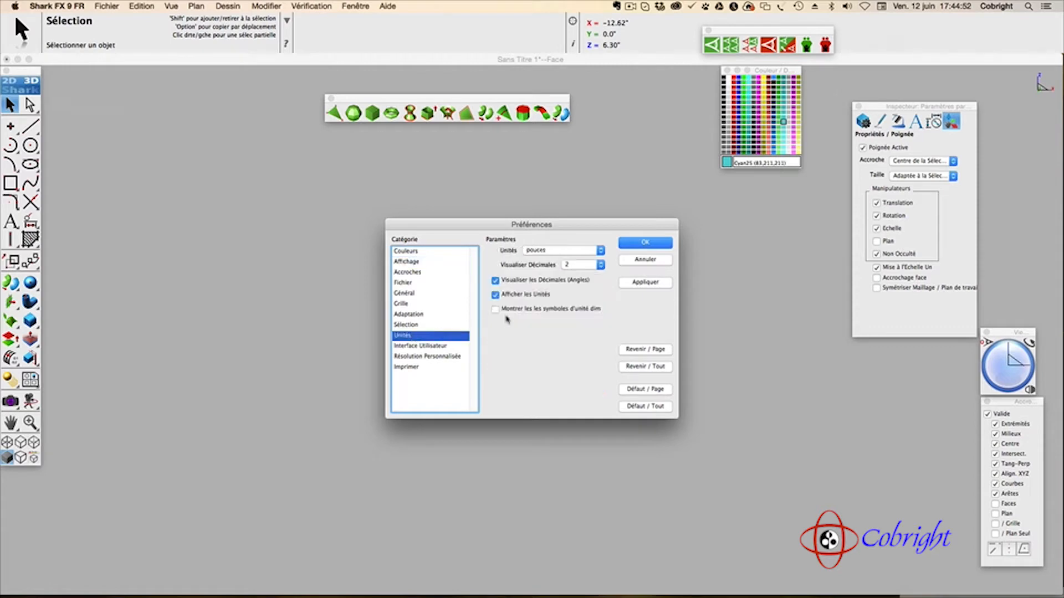
pyautogui.click(582, 250)
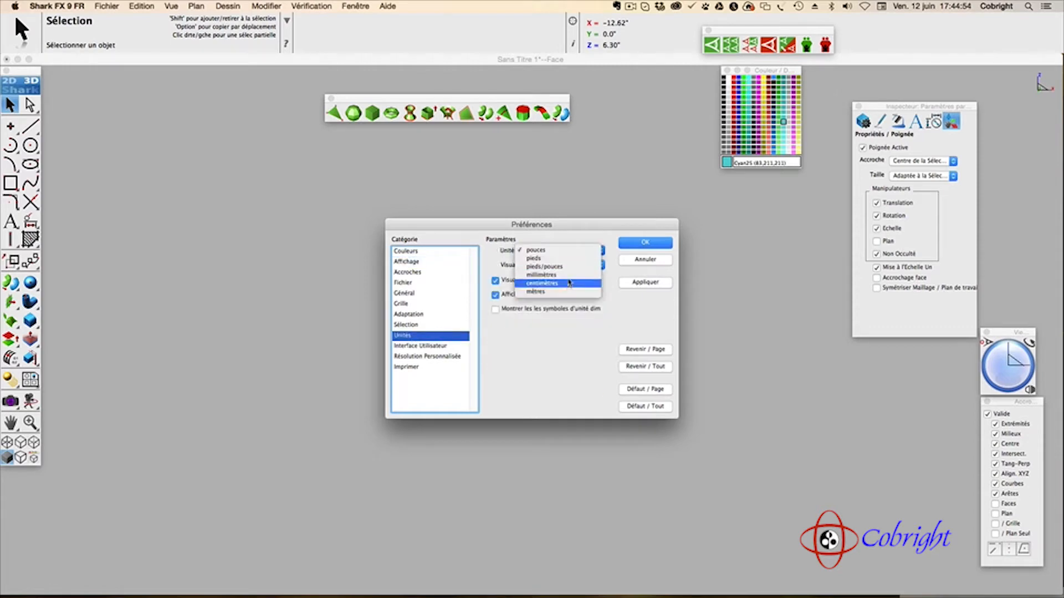
pyautogui.click(541, 274)
pyautogui.click(645, 243)
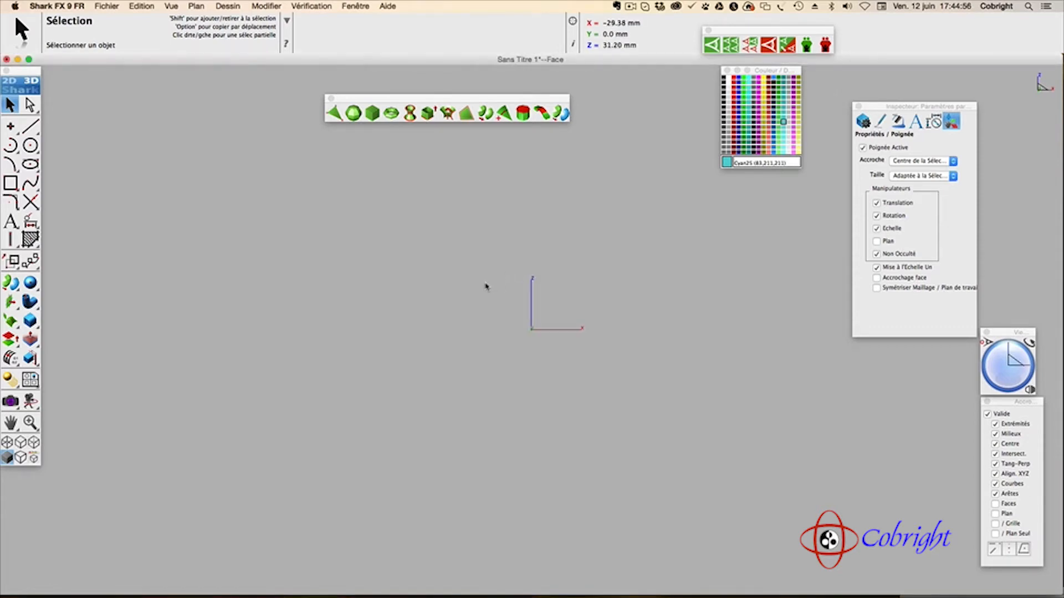
# - Create a mesh torus (Tore Maillé) centred on the origin with 5 rings and 5 sections
pyautogui.scroll(-8, 545, 345)
pyautogui.scroll(8, 546, 344)
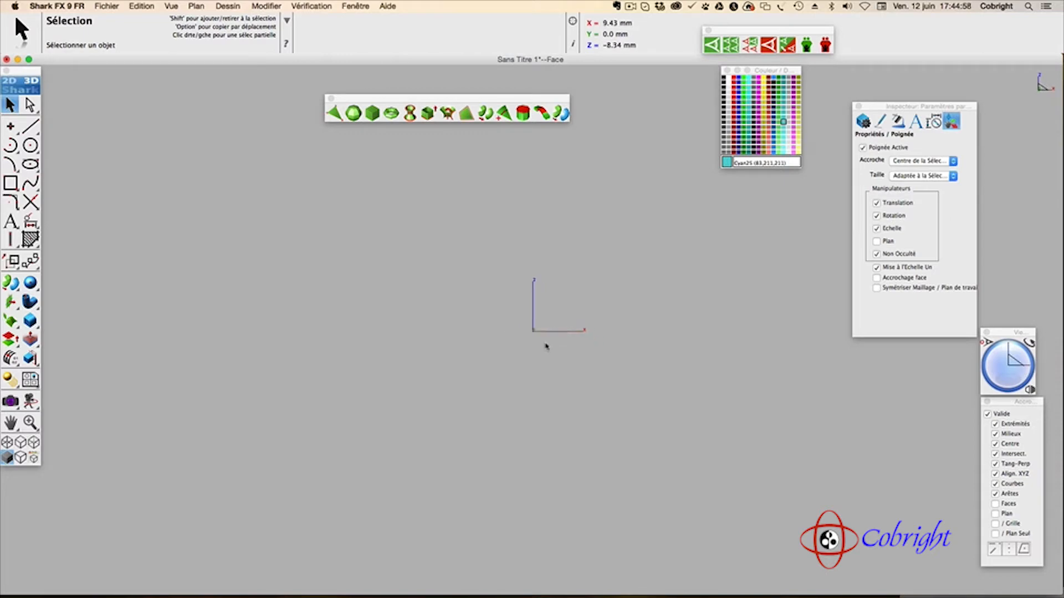
pyautogui.scroll(3, 546, 347)
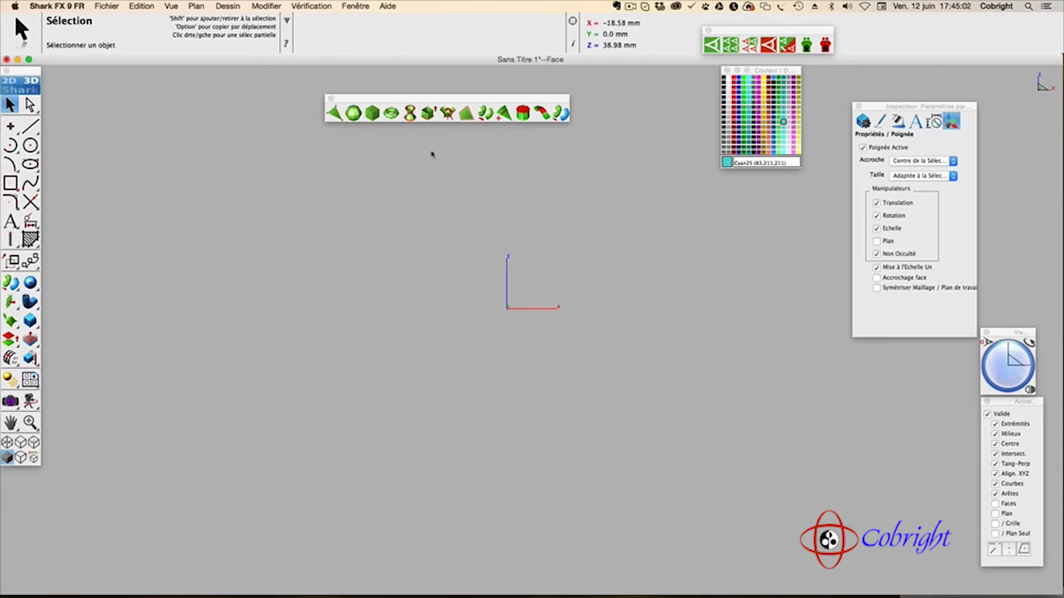
pyautogui.click(392, 113)
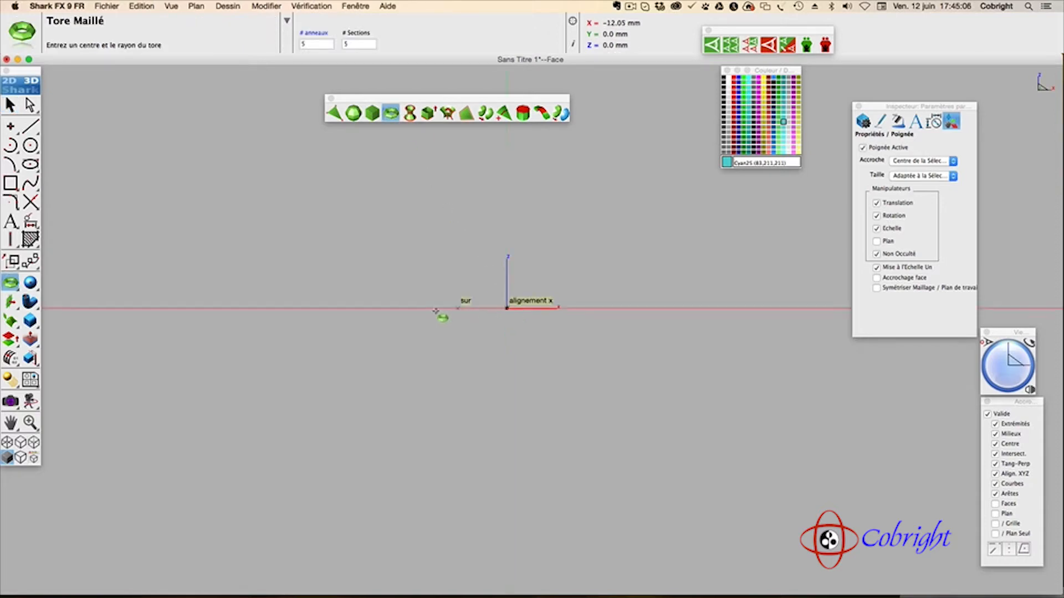
pyautogui.click(386, 310)
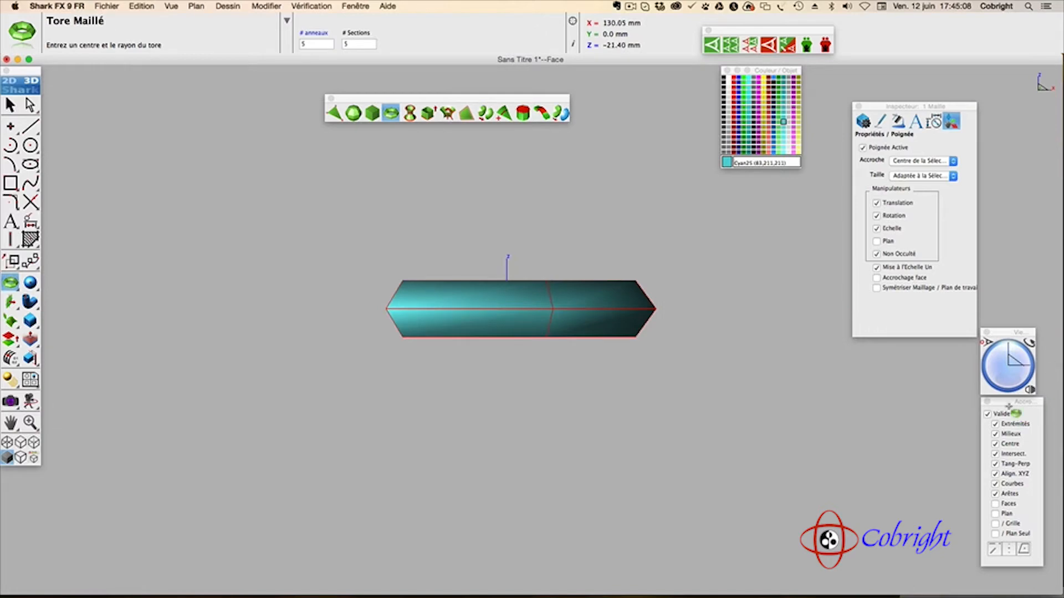
pyautogui.moveTo(1009, 370); pyautogui.dragTo(1010, 388)
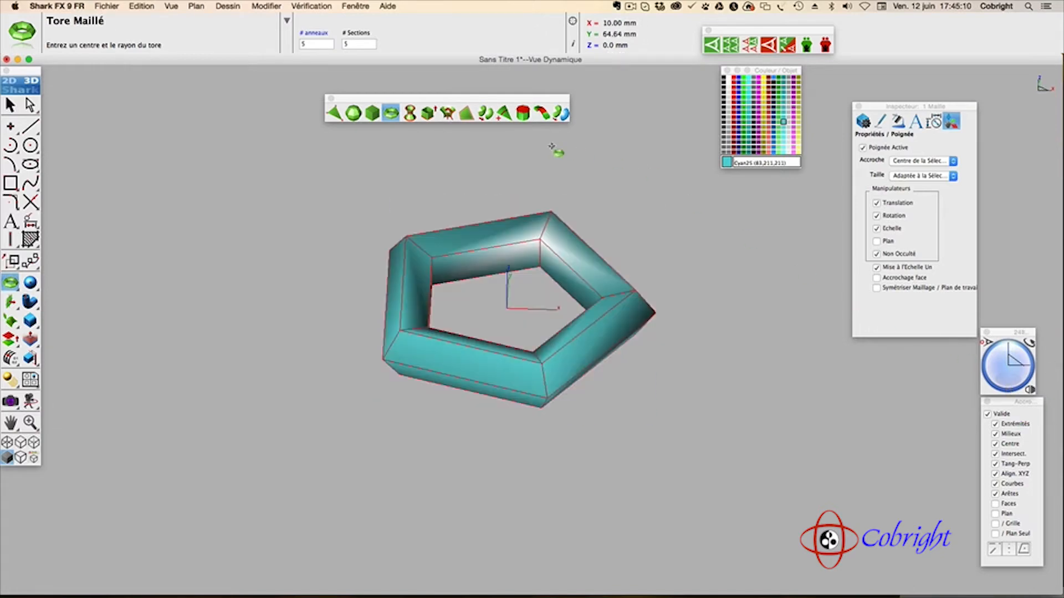
# - Set the mesh torus to 9 rings and 9 sections, and return to object selection
pyautogui.click(308, 44)
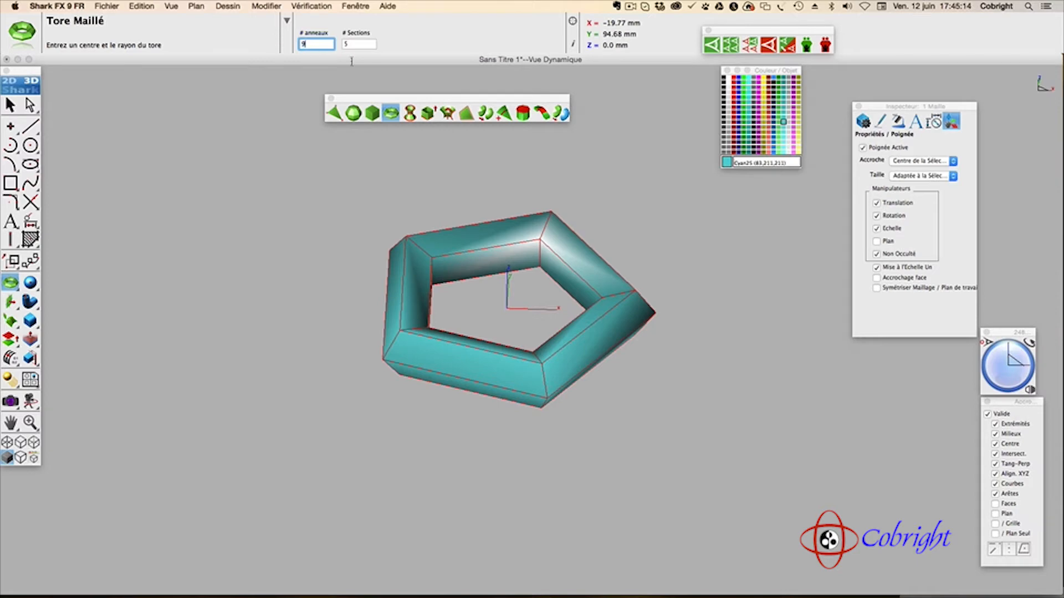
pyautogui.press('Tab')
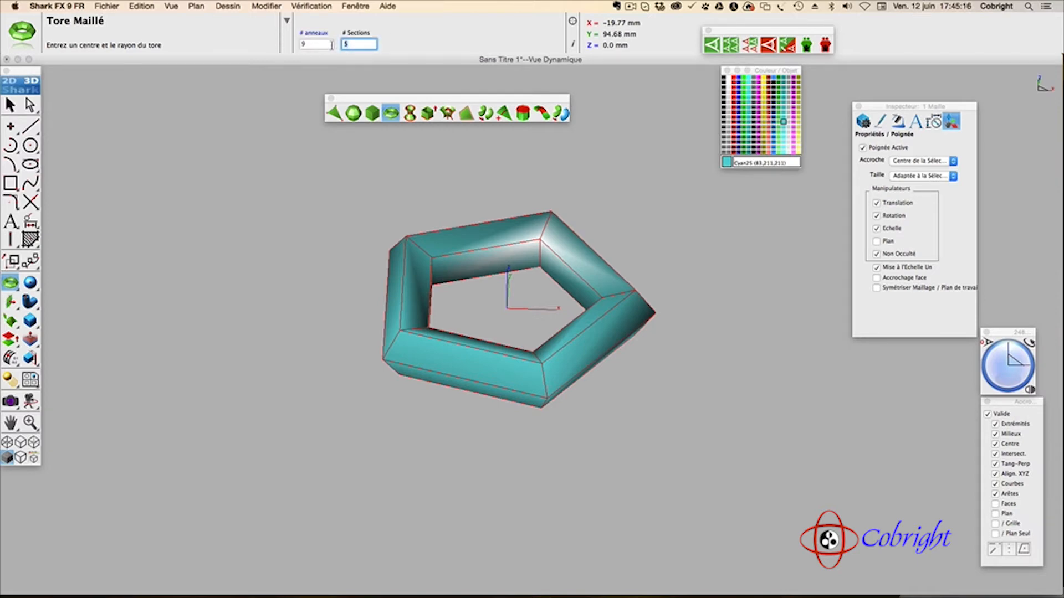
pyautogui.press('Return')
pyautogui.click(466, 113)
pyautogui.moveTo(1021, 369)
pyautogui.mouseDown()
pyautogui.moveTo(1011, 380)
pyautogui.moveTo(984, 341)
pyautogui.moveTo(951, 363)
pyautogui.moveTo(1012, 385)
pyautogui.moveTo(1019, 373)
pyautogui.moveTo(1023, 382)
pyautogui.moveTo(1015, 370)
pyautogui.mouseUp()
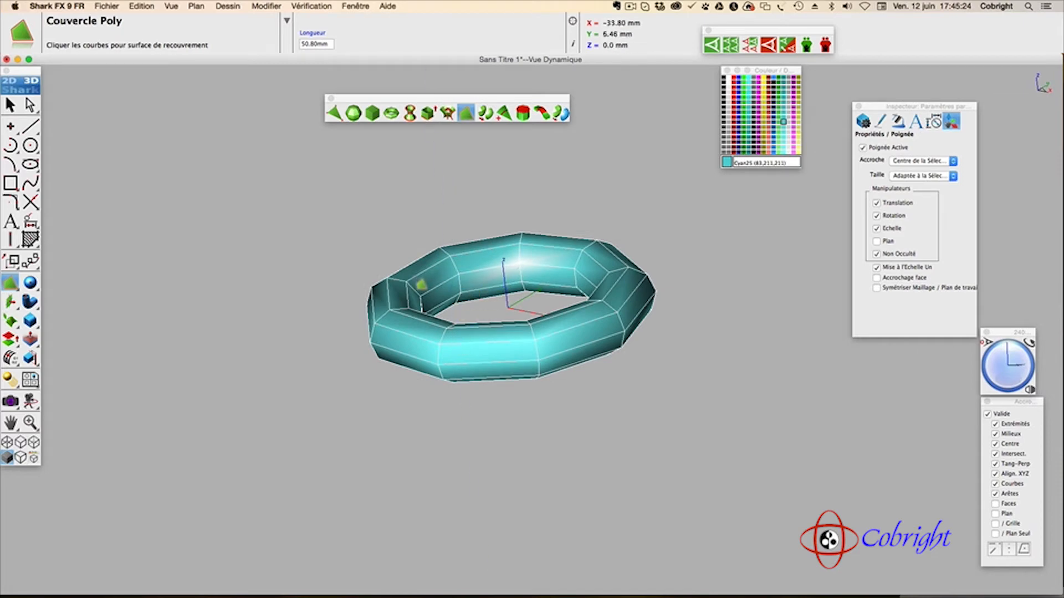
pyautogui.click(11, 104)
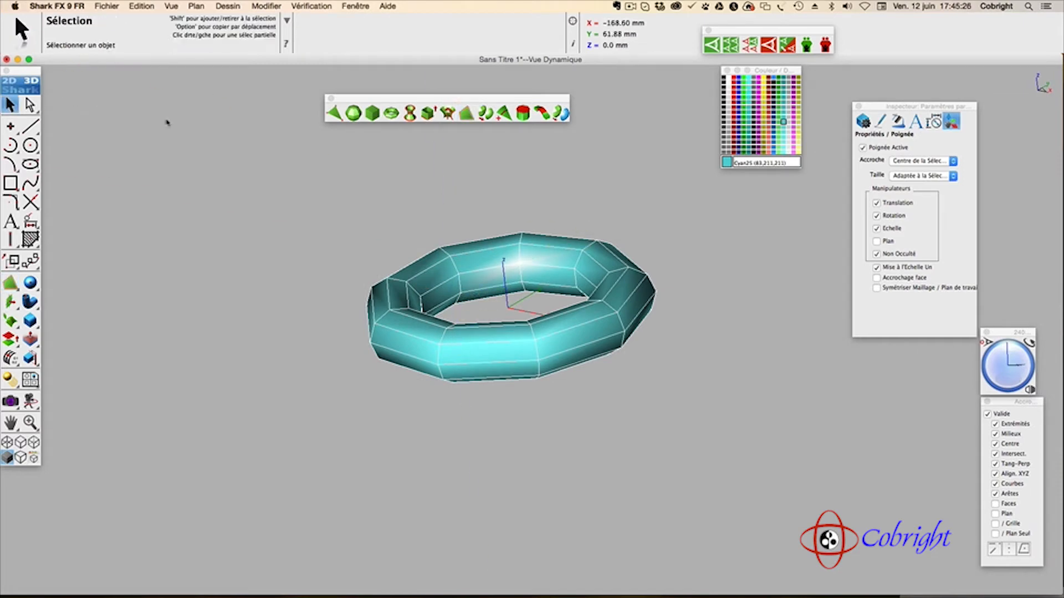
# - Select the mesh torus and display its object data, including vertex count and subdivision level, in the inspector
pyautogui.moveTo(1014, 377); pyautogui.dragTo(1001, 359)
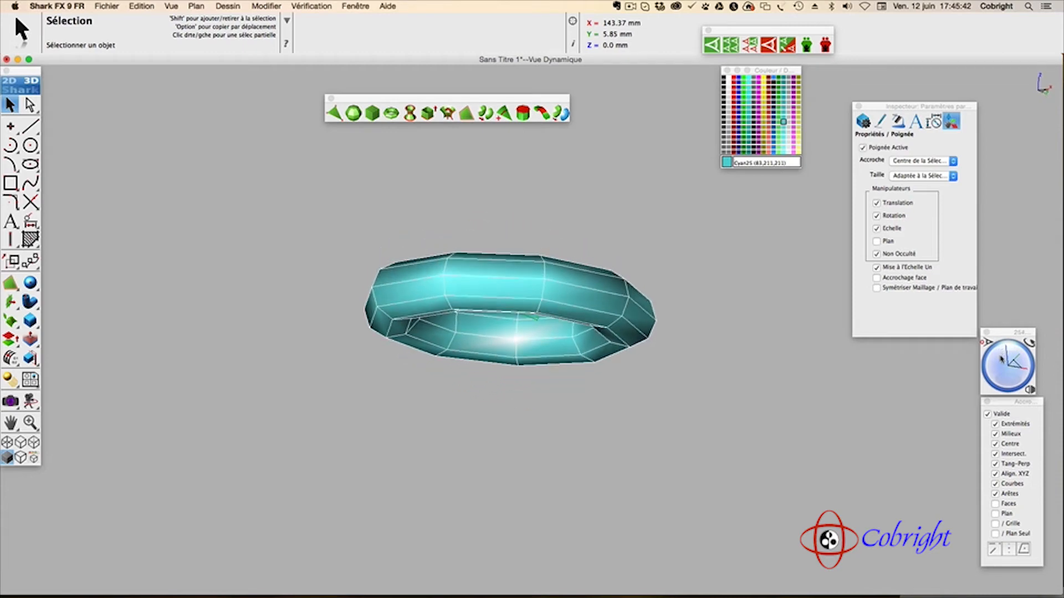
pyautogui.click(864, 122)
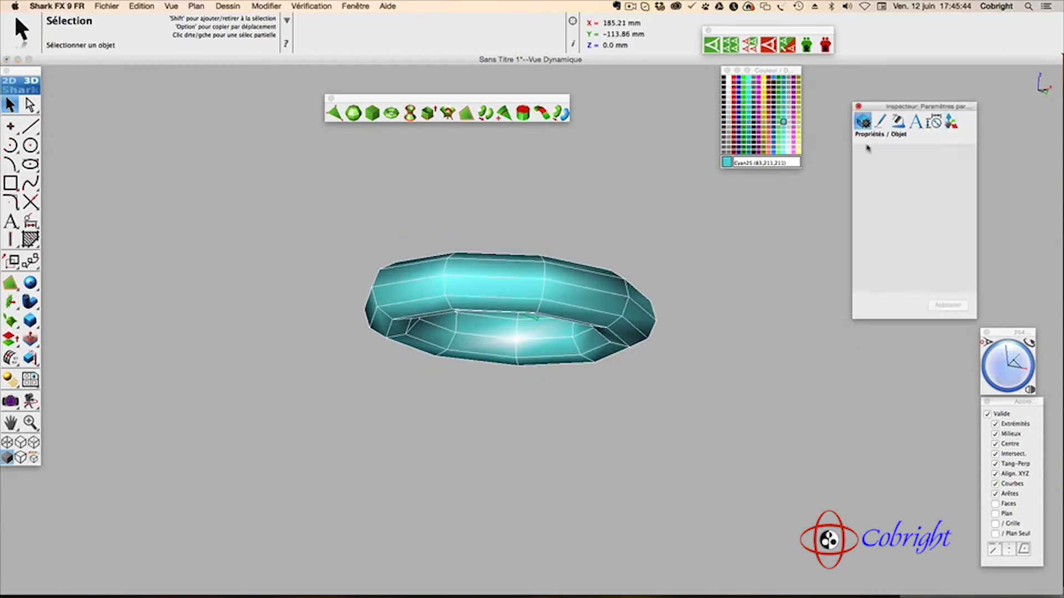
pyautogui.click(443, 284)
pyautogui.click(879, 146)
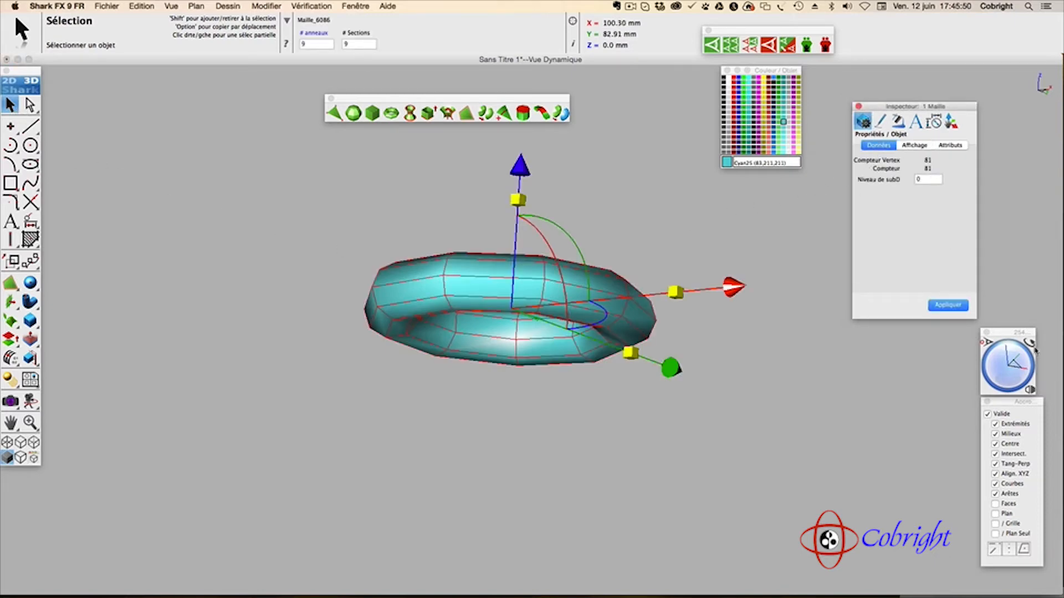
pyautogui.moveTo(1012, 363); pyautogui.dragTo(1011, 387)
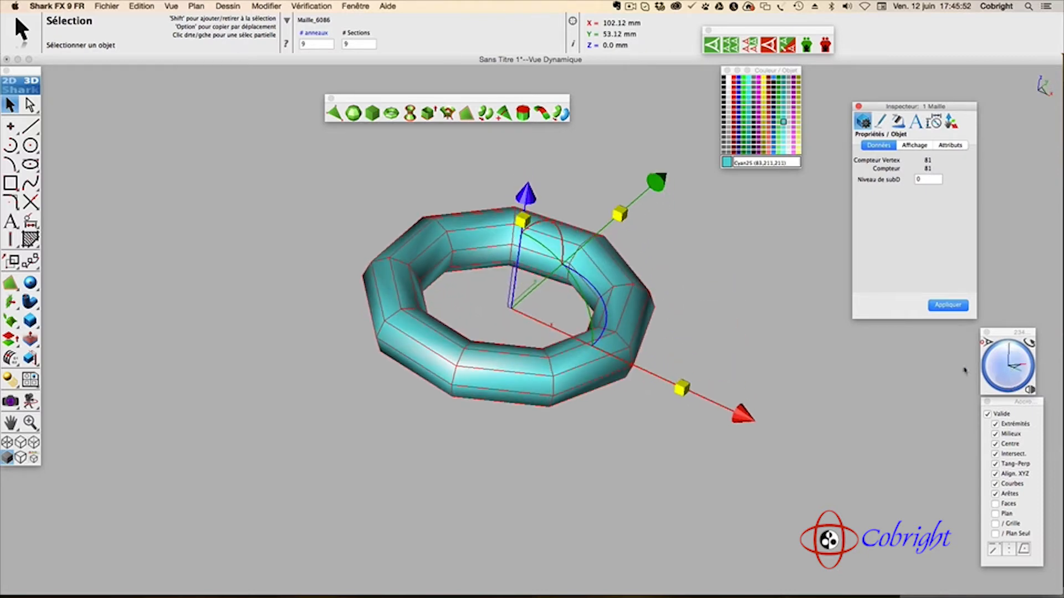
# - Smooth the mesh torus with Catmull-Clark Subdivision, raising its subdivision level to 3
pyautogui.click(486, 113)
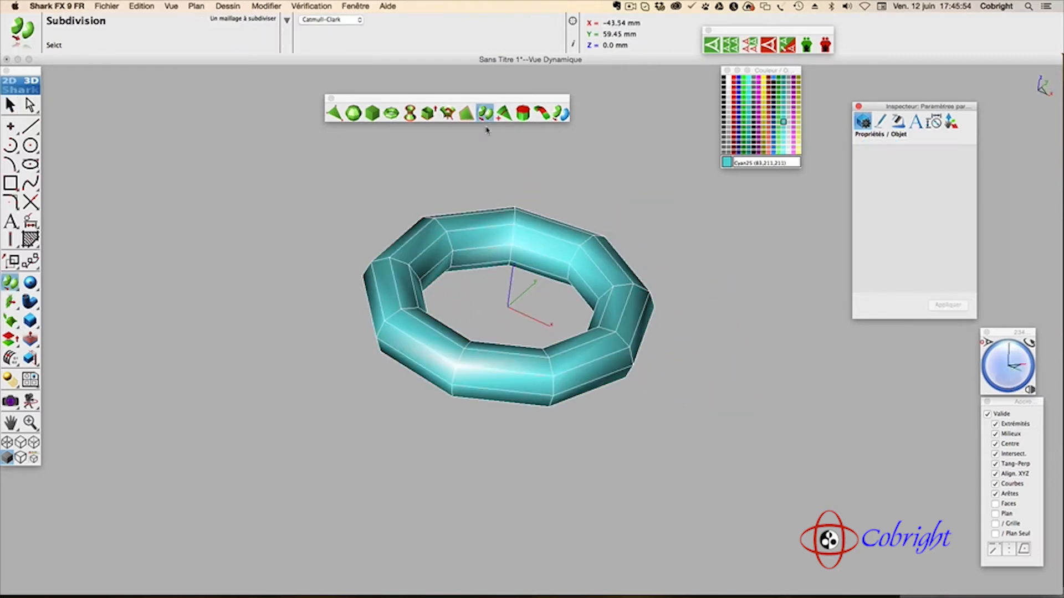
pyautogui.click(489, 242)
pyautogui.click(489, 241)
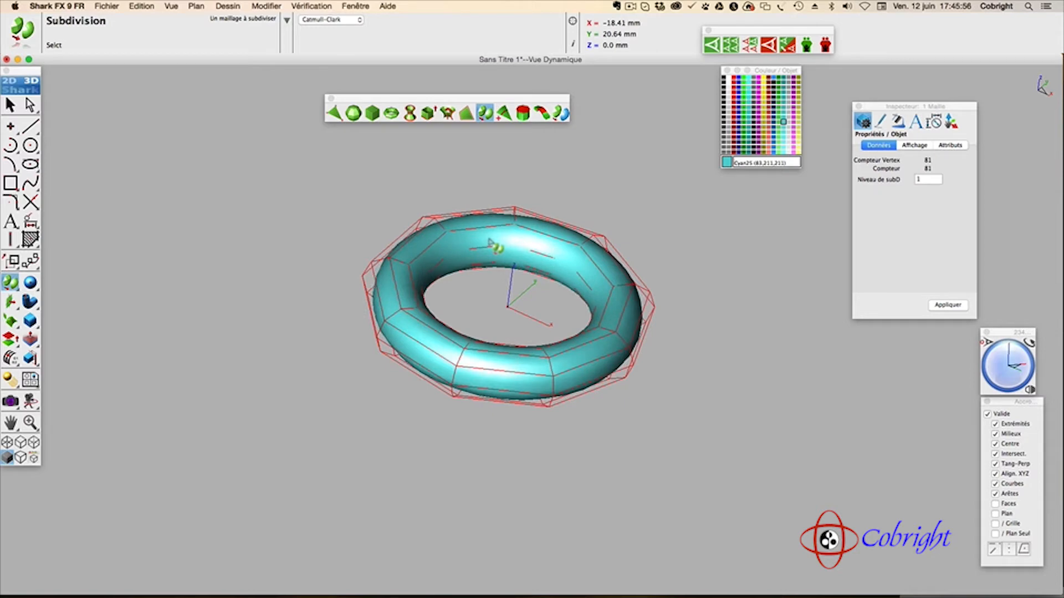
pyautogui.click(490, 241)
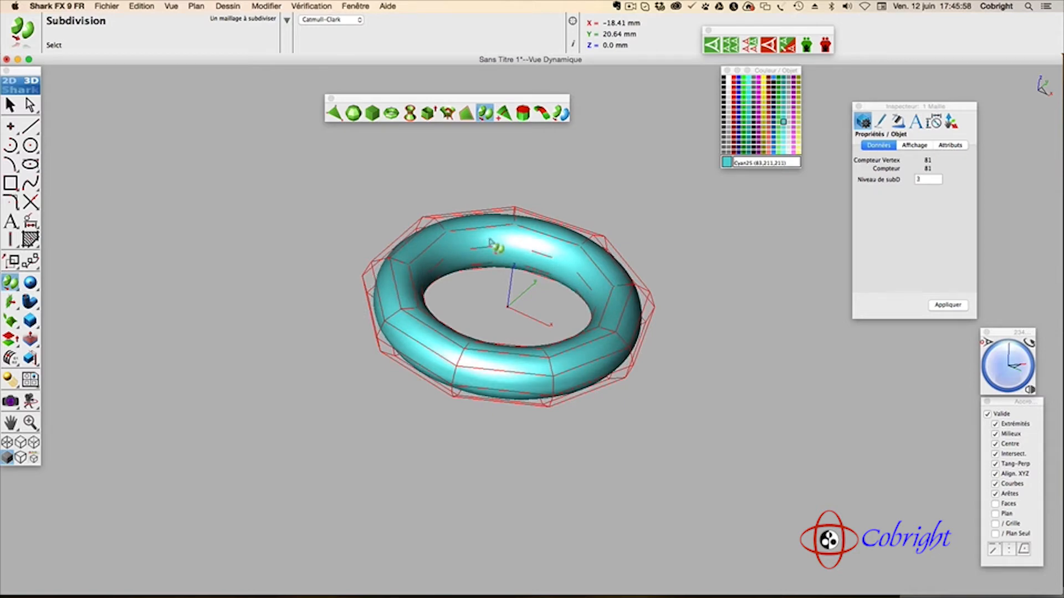
# - Set the mesh torus's subdivision level (Niveau de subD) to 0
pyautogui.moveTo(1010, 368)
pyautogui.mouseDown()
pyautogui.moveTo(1011, 386)
pyautogui.moveTo(1004, 374)
pyautogui.mouseUp()
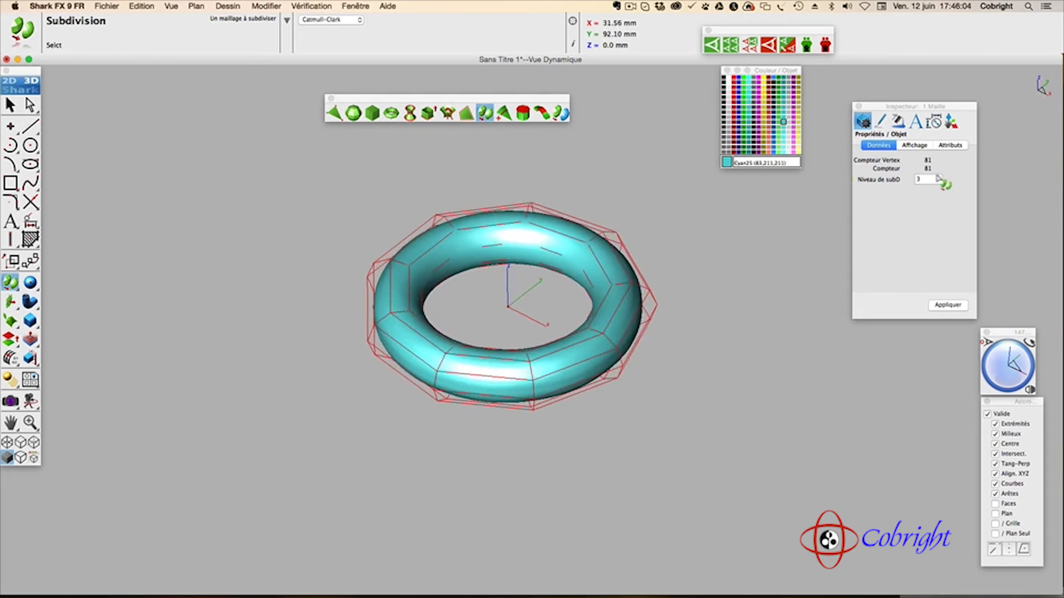
pyautogui.click(929, 179)
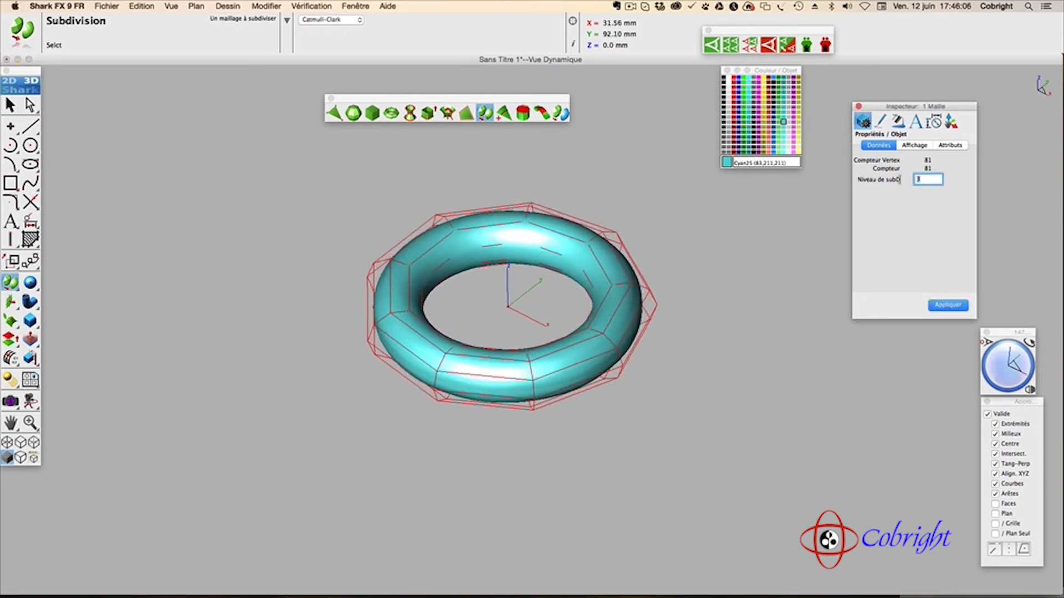
pyautogui.write('0')
pyautogui.press('Return')
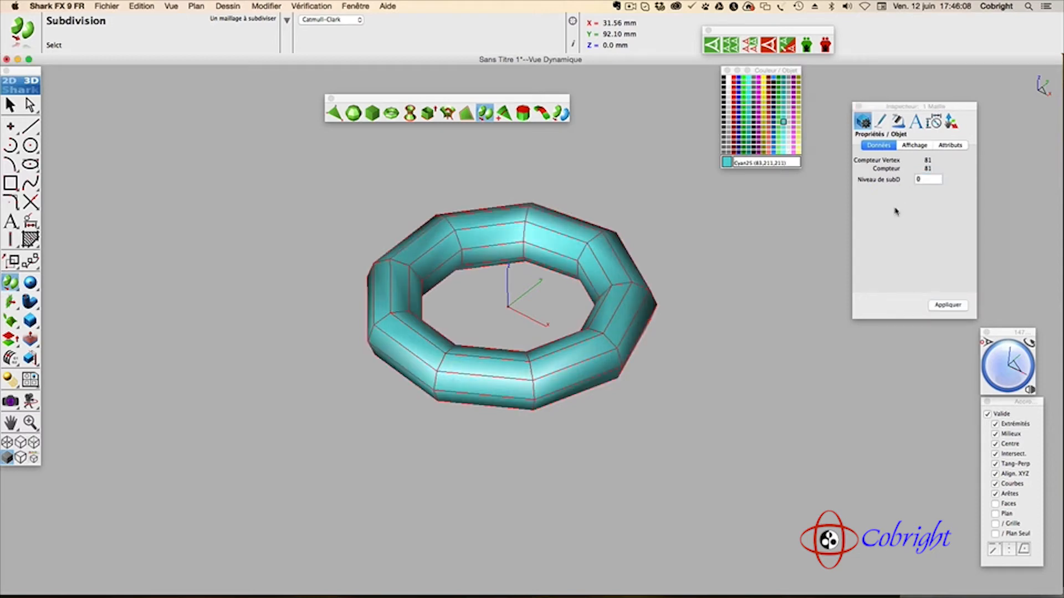
# - Select a single face on the underside of the mesh torus for detail editing
pyautogui.moveTo(1011, 372)
pyautogui.mouseDown()
pyautogui.moveTo(1011, 385)
pyautogui.moveTo(1010, 332)
pyautogui.moveTo(1009, 352)
pyautogui.mouseUp()
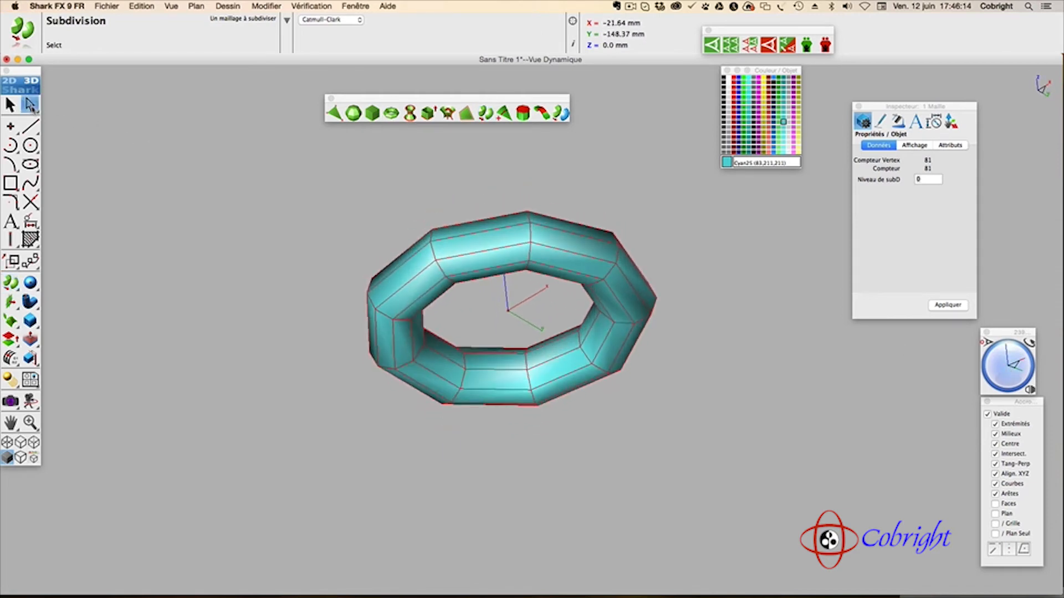
pyautogui.click(30, 105)
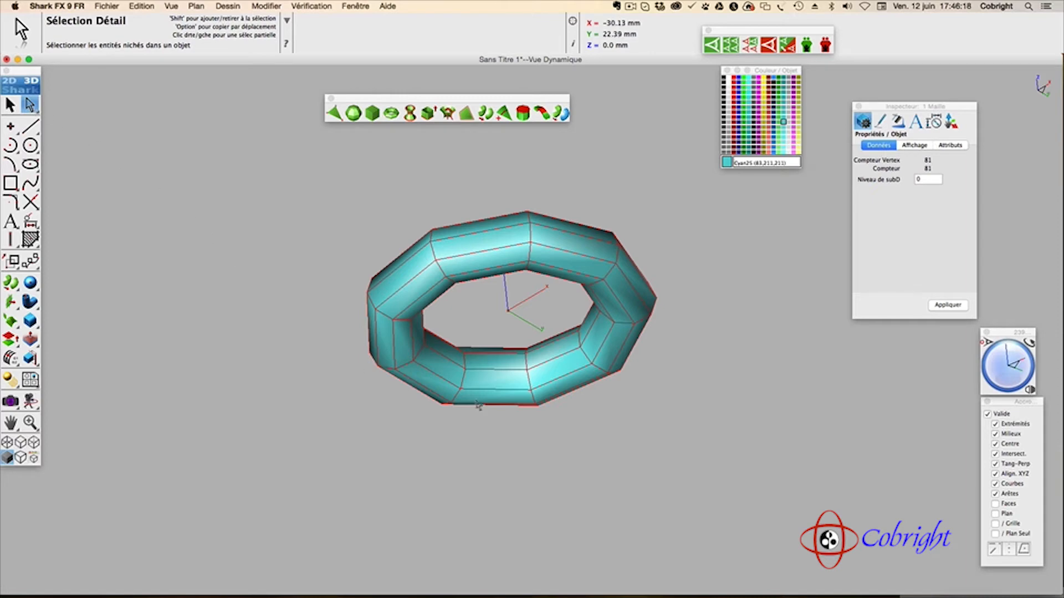
pyautogui.click(402, 348)
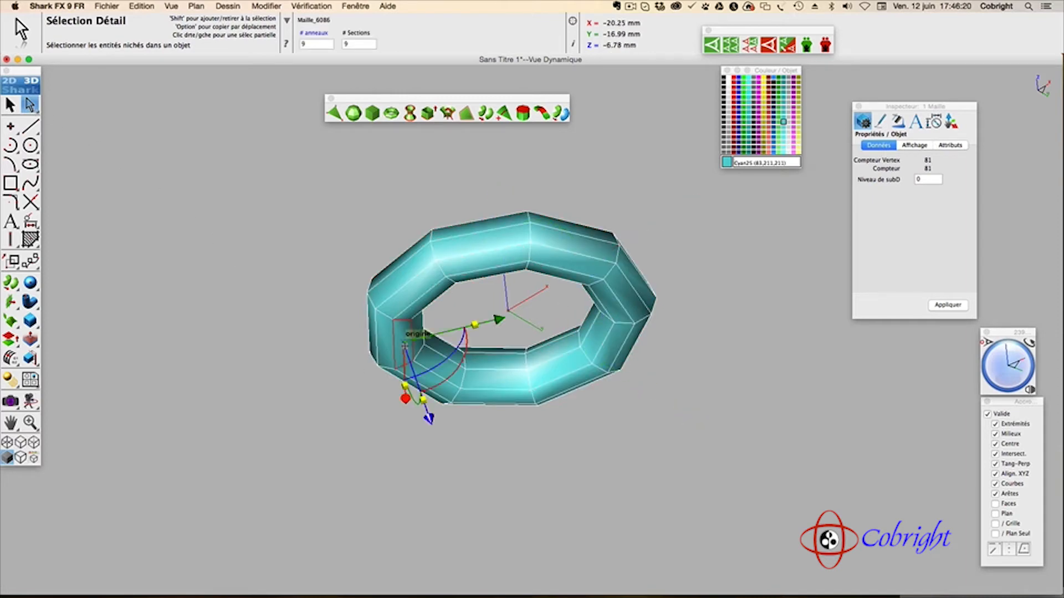
pyautogui.moveTo(1011, 377); pyautogui.dragTo(1020, 377)
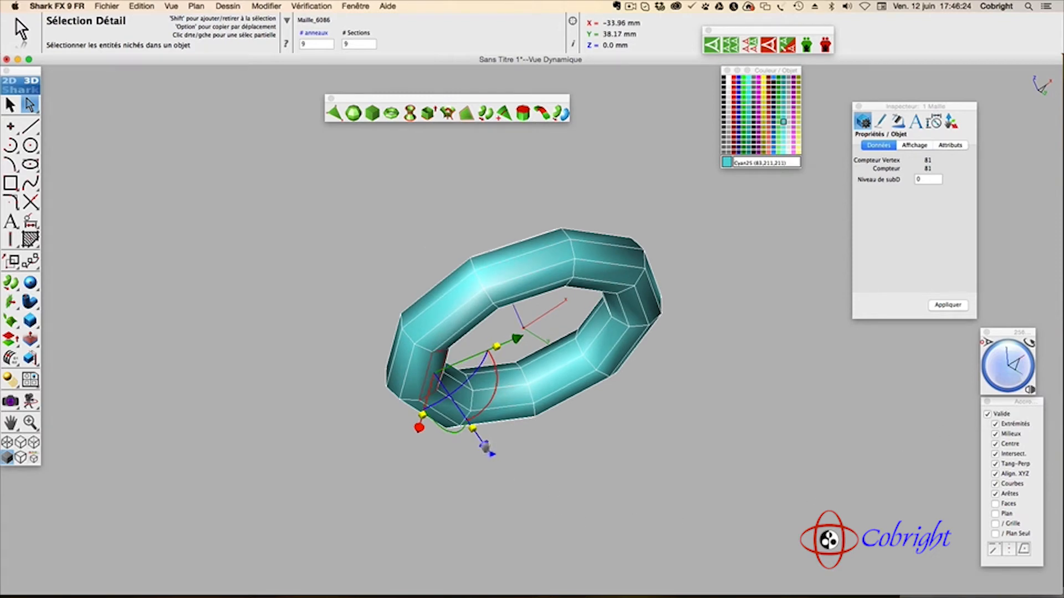
# - Try moving the selected underside face about 9.5 mm outward along its normal, and undo the move
pyautogui.moveTo(486, 445); pyautogui.dragTo(507, 475)
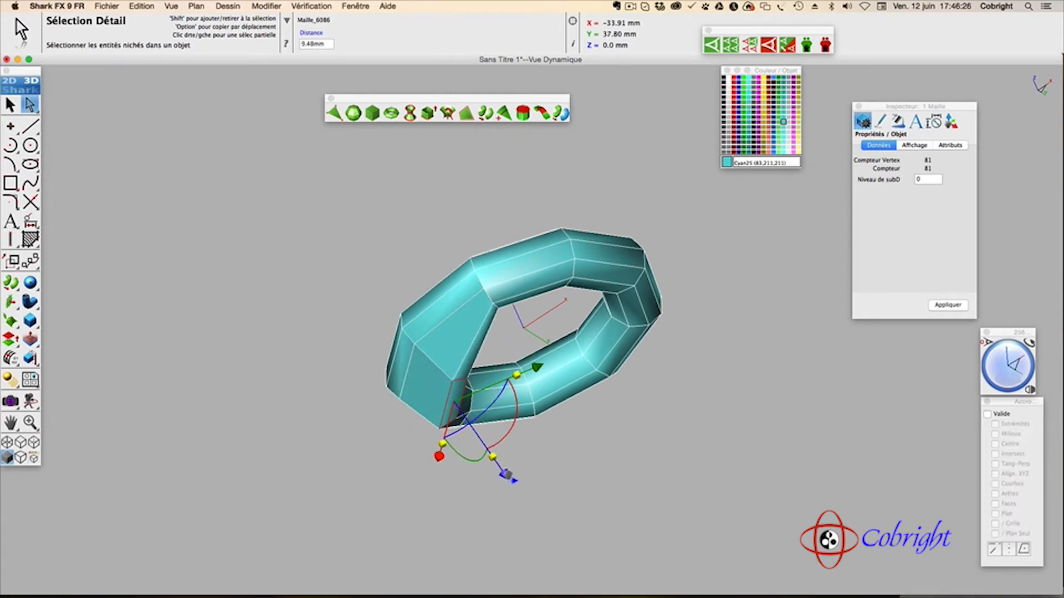
pyautogui.press('super+z')
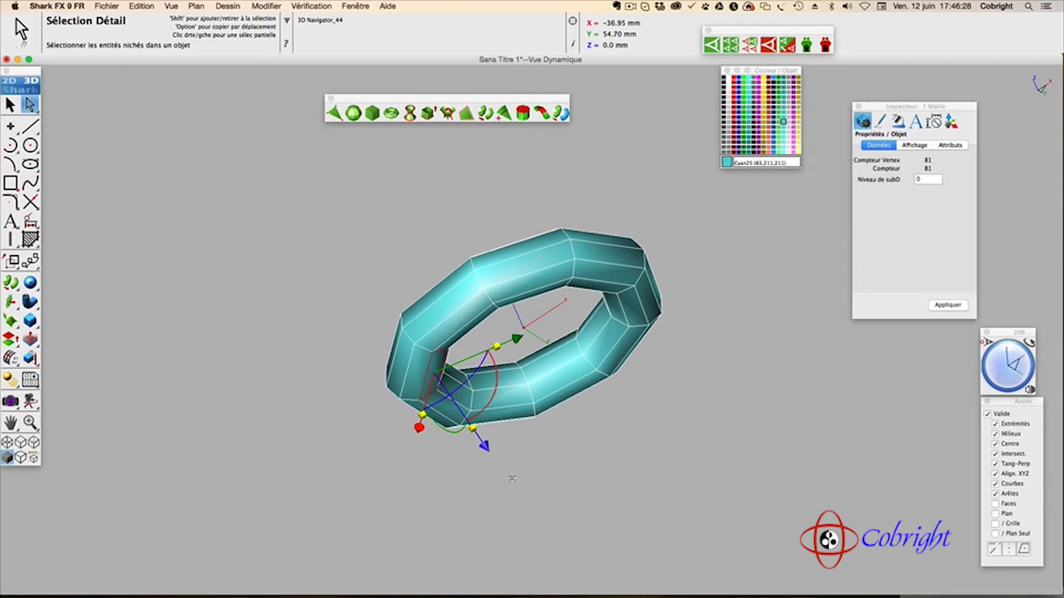
# - Extrude the selected underside face outward as a copy by a distance of 12 mm, and clear the selection
pyautogui.press('alt')
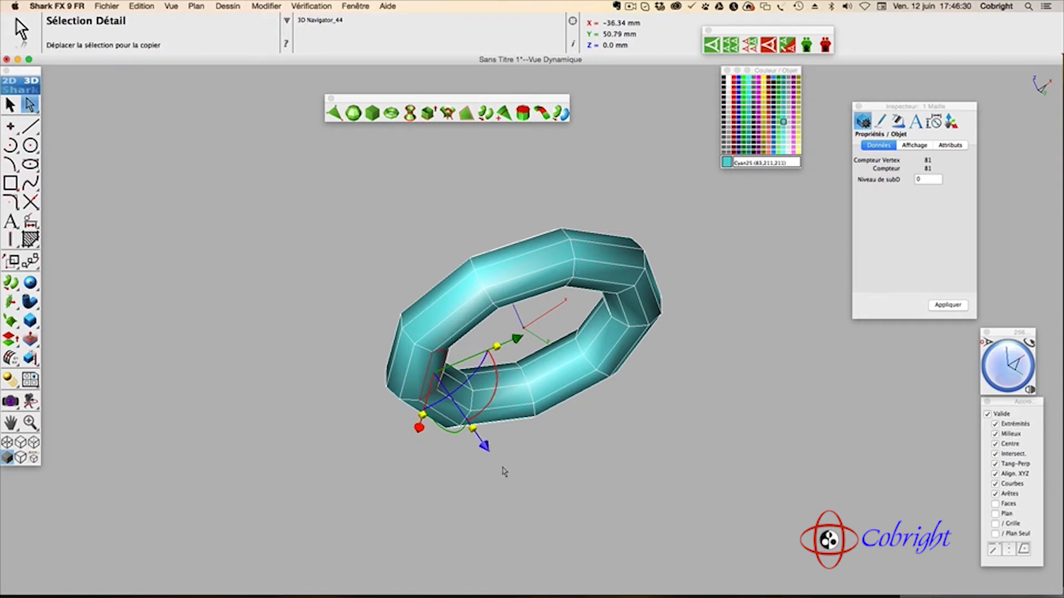
pyautogui.keyDown('alt'); pyautogui.moveTo(485, 446); pyautogui.dragTo(509, 481); pyautogui.keyUp('alt')
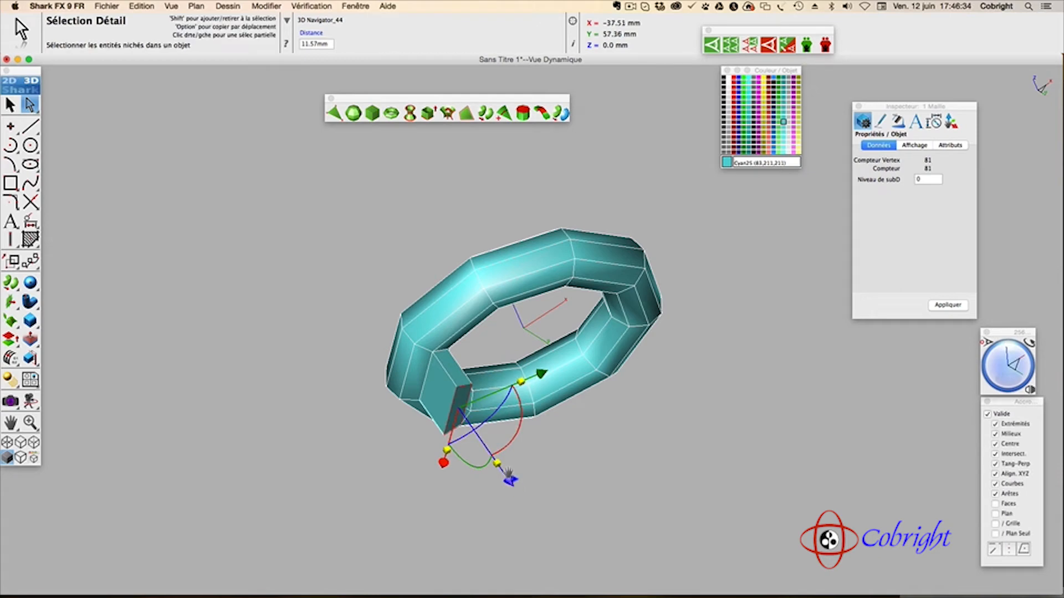
pyautogui.click(327, 44)
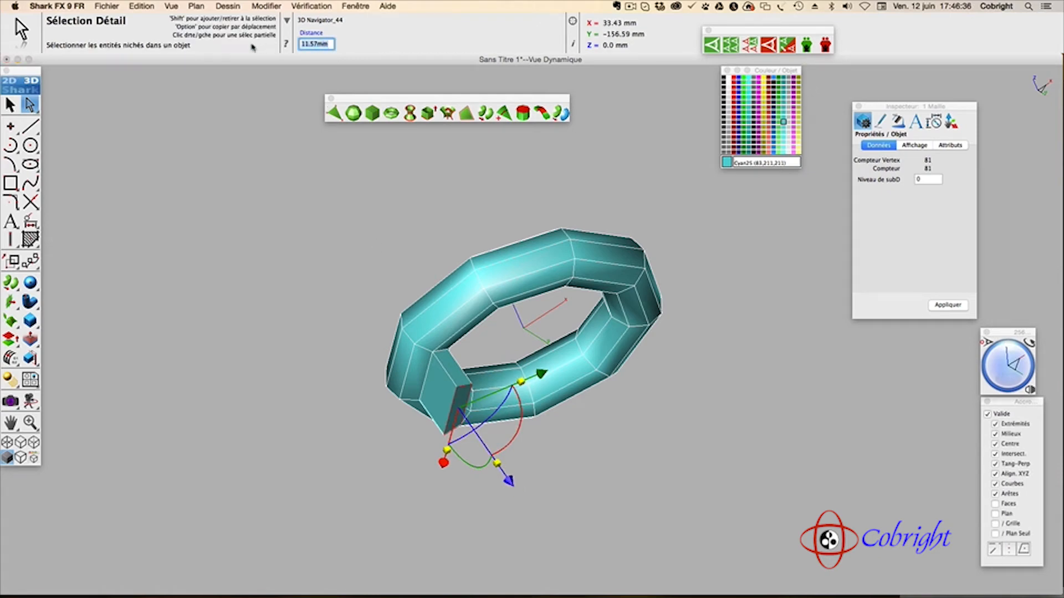
pyautogui.write('12')
pyautogui.press('Return')
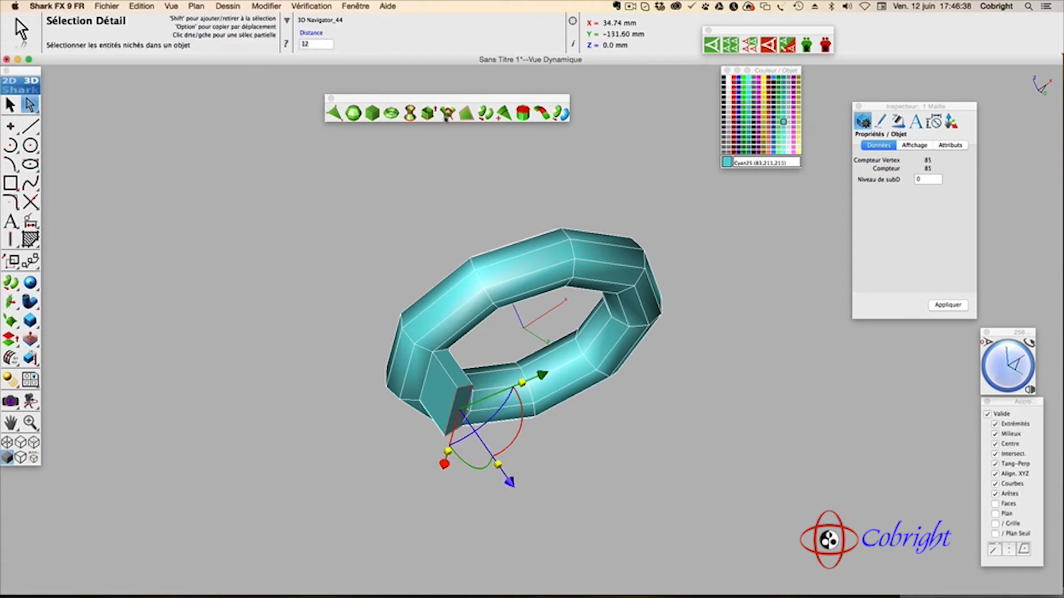
pyautogui.click(661, 267)
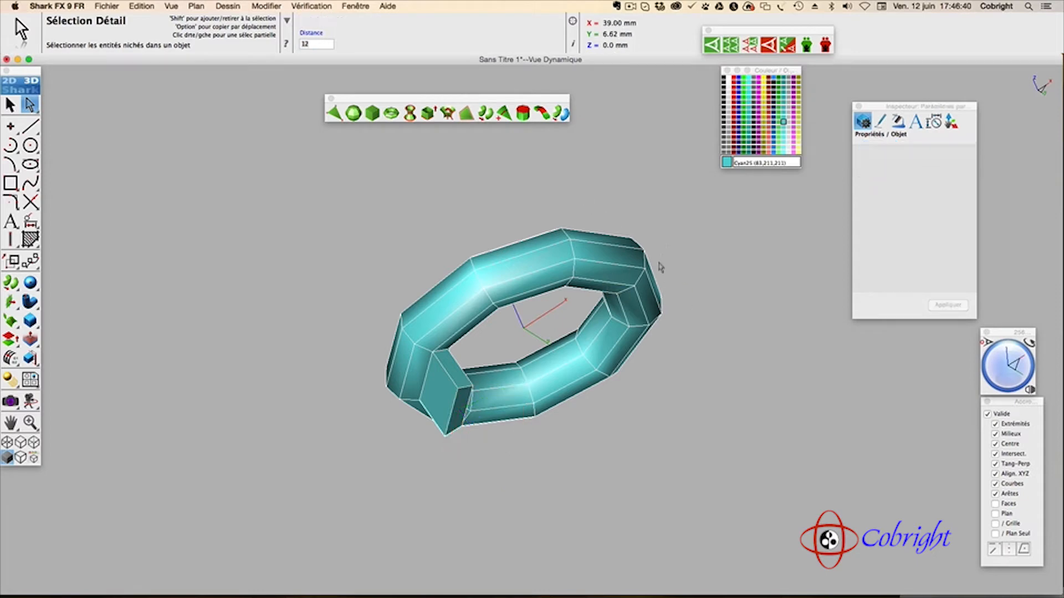
# - Extrude a second underside face of the torus, three segments around the ring, outward by 12 mm as a copy
pyautogui.click(600, 292)
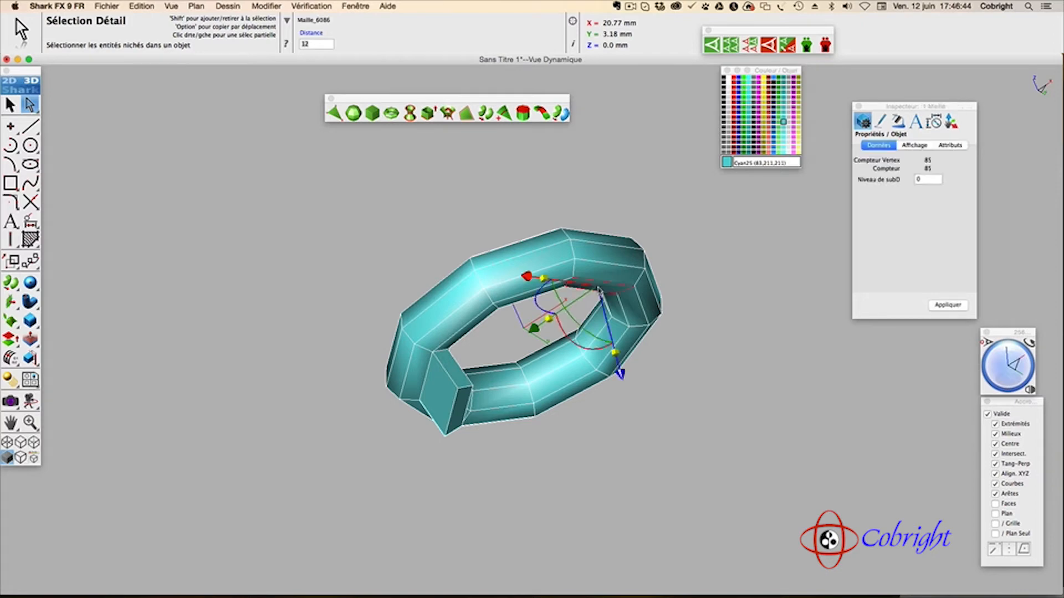
pyautogui.moveTo(622, 376); pyautogui.dragTo(628, 421)
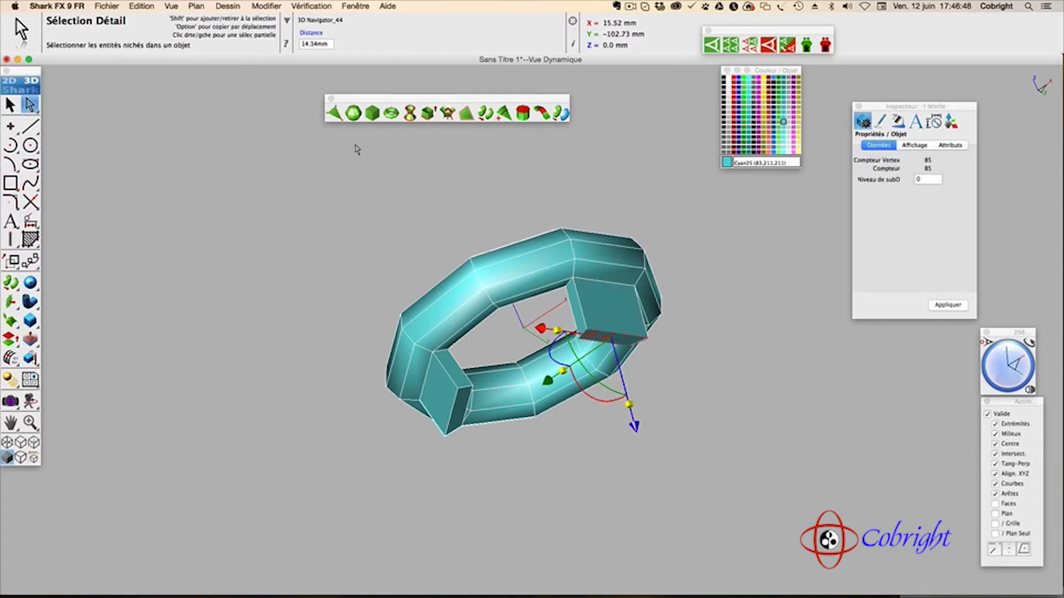
pyautogui.click(320, 44)
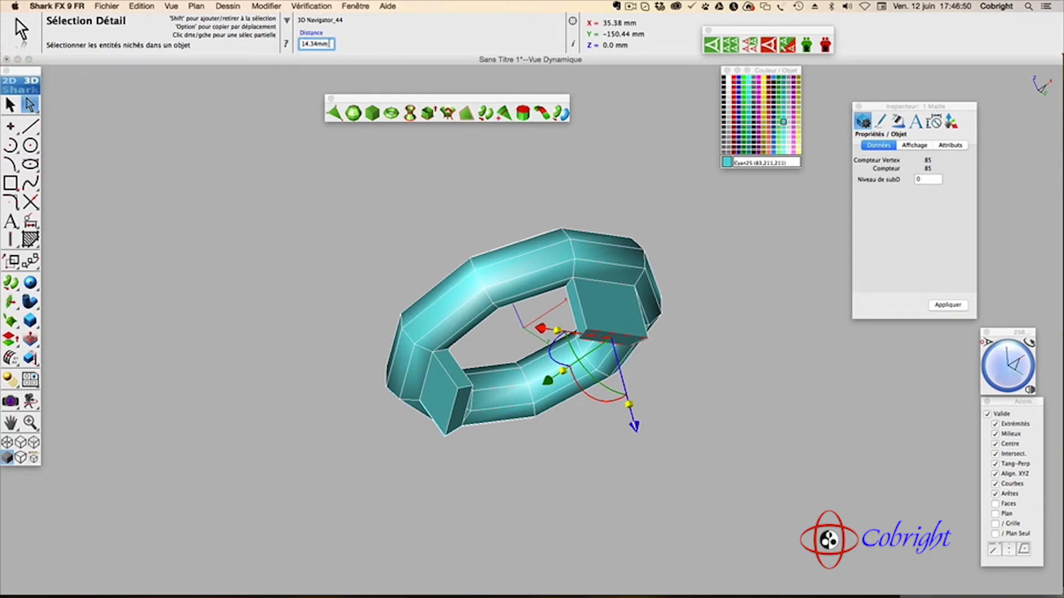
pyautogui.doubleClick(327, 44)
pyautogui.write('12')
pyautogui.press('Return')
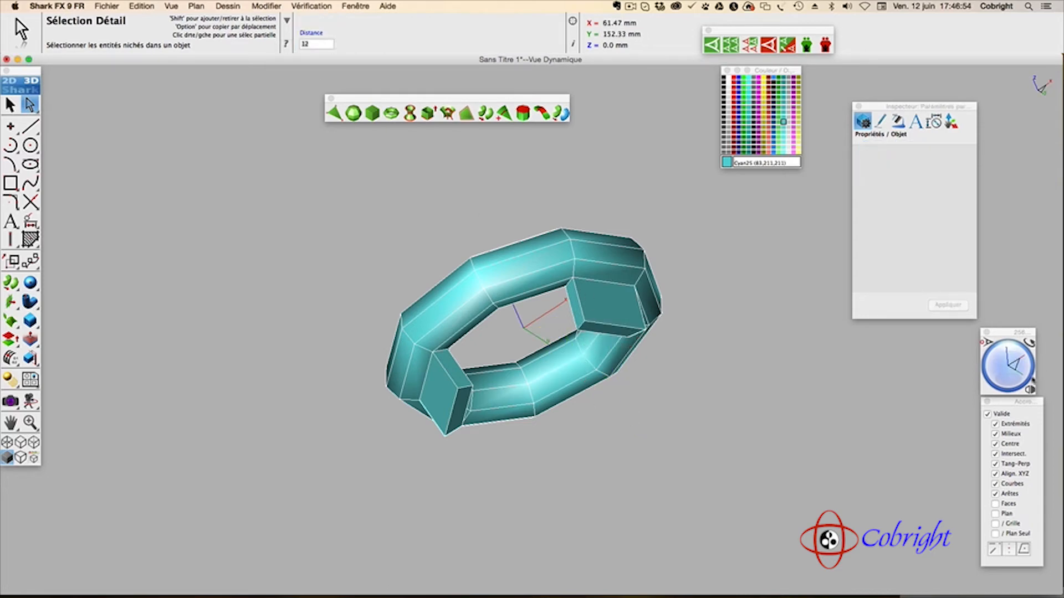
# - Extrude a third, evenly spaced underside face of the torus outward by 12 mm as a copy
pyautogui.moveTo(1014, 372); pyautogui.dragTo(1007, 356)
pyautogui.click(608, 438)
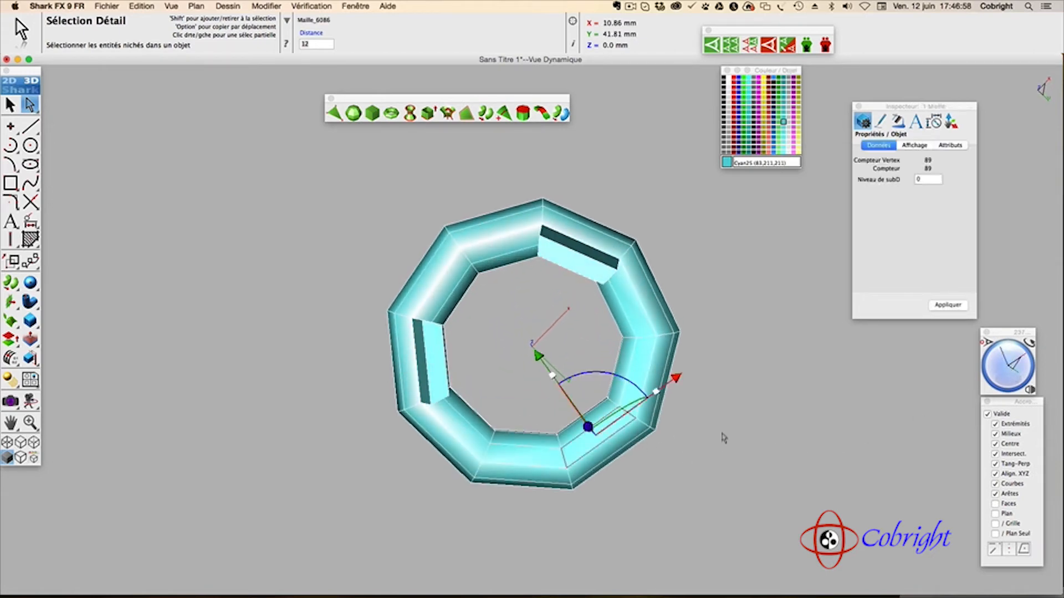
pyautogui.moveTo(1013, 366); pyautogui.dragTo(986, 376)
pyautogui.scroll(-3, 701, 516)
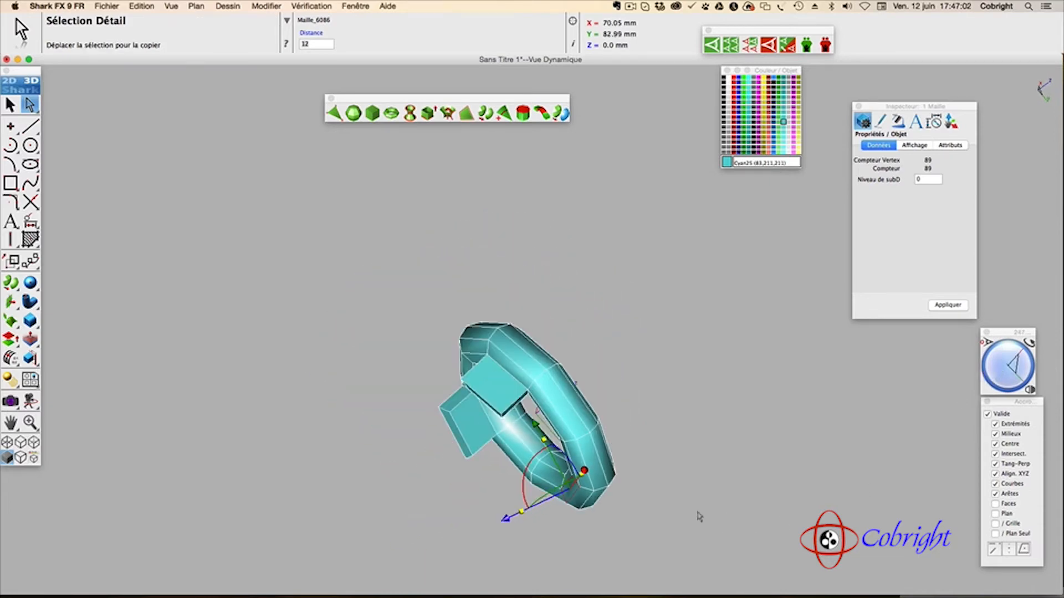
pyautogui.keyDown('alt'); pyautogui.moveTo(507, 520); pyautogui.dragTo(468, 535); pyautogui.keyUp('alt')
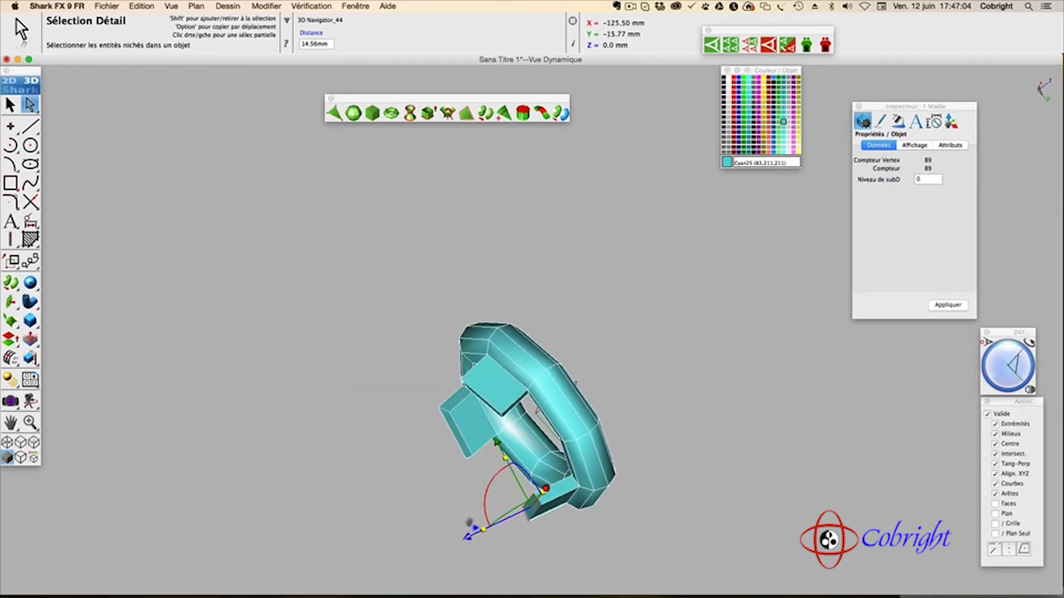
pyautogui.click(328, 49)
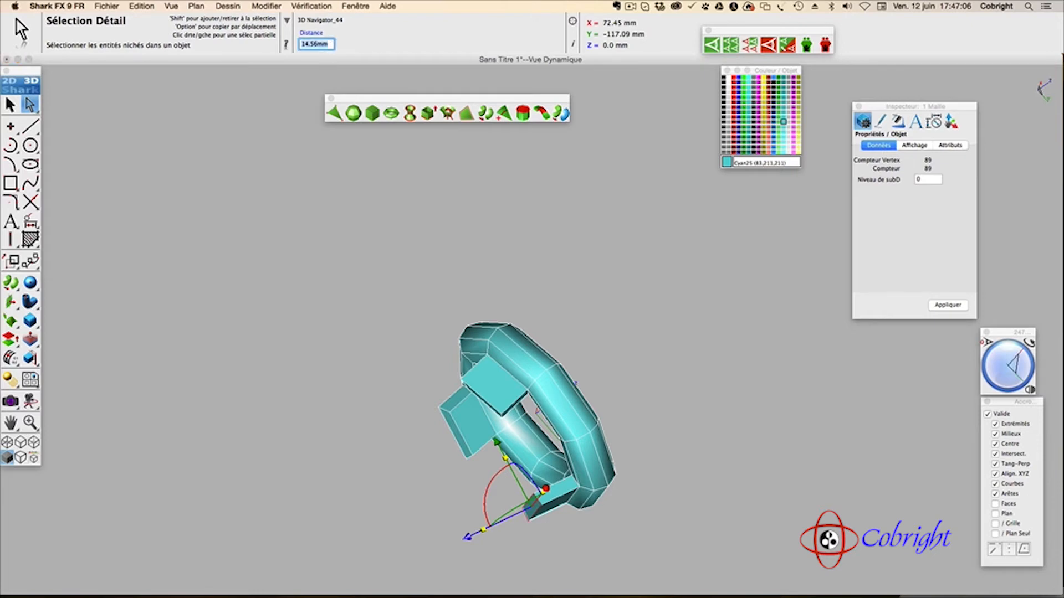
pyautogui.write('12')
pyautogui.press('Return')
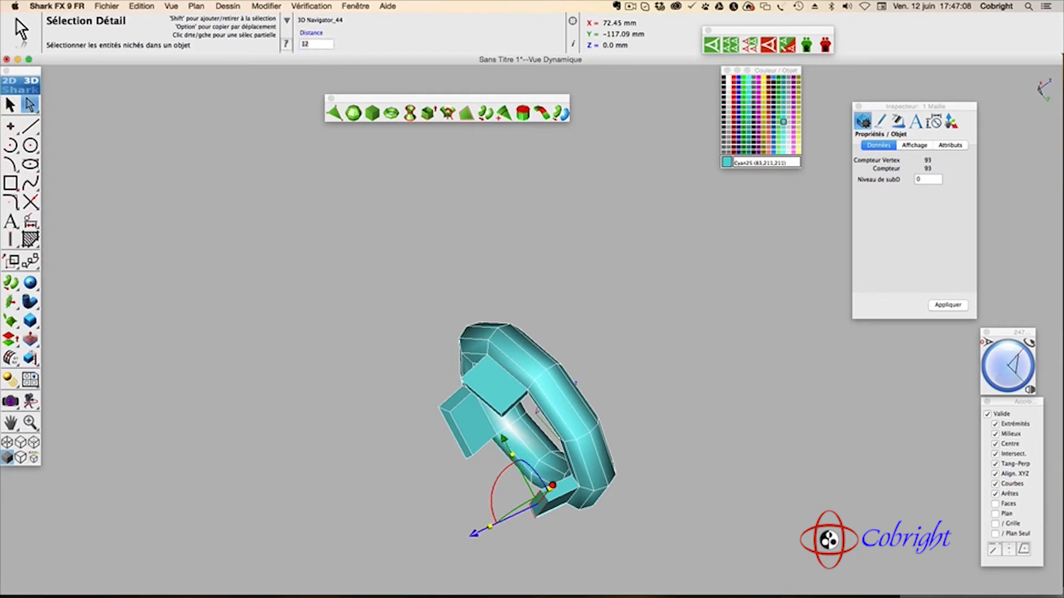
# - Scale the end face of the rear extruded block to 0.6 so the block tapers, and clear the selection
pyautogui.moveTo(1017, 369); pyautogui.dragTo(1029, 337)
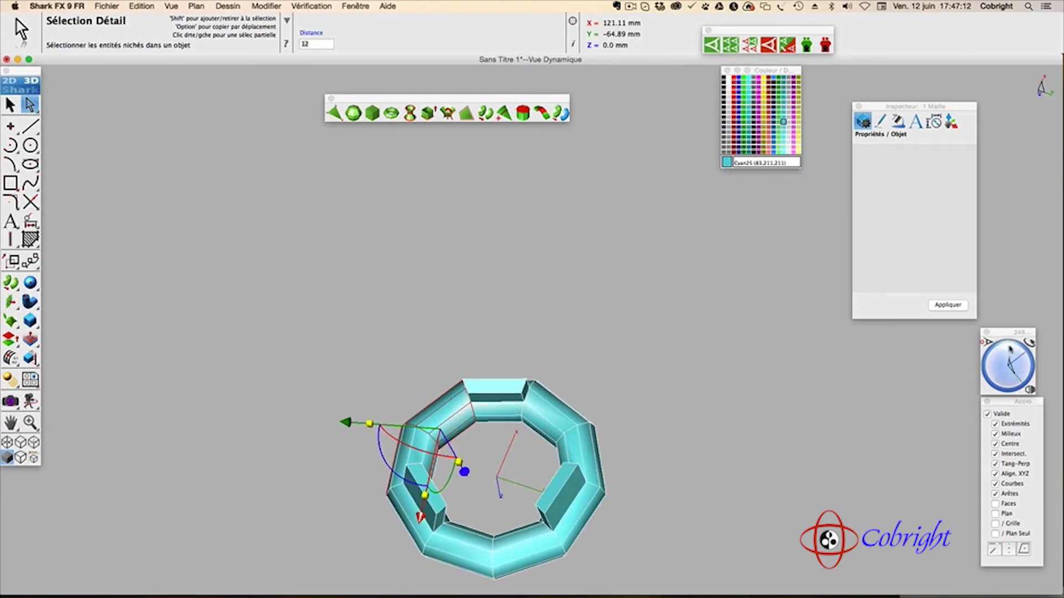
pyautogui.click(492, 388)
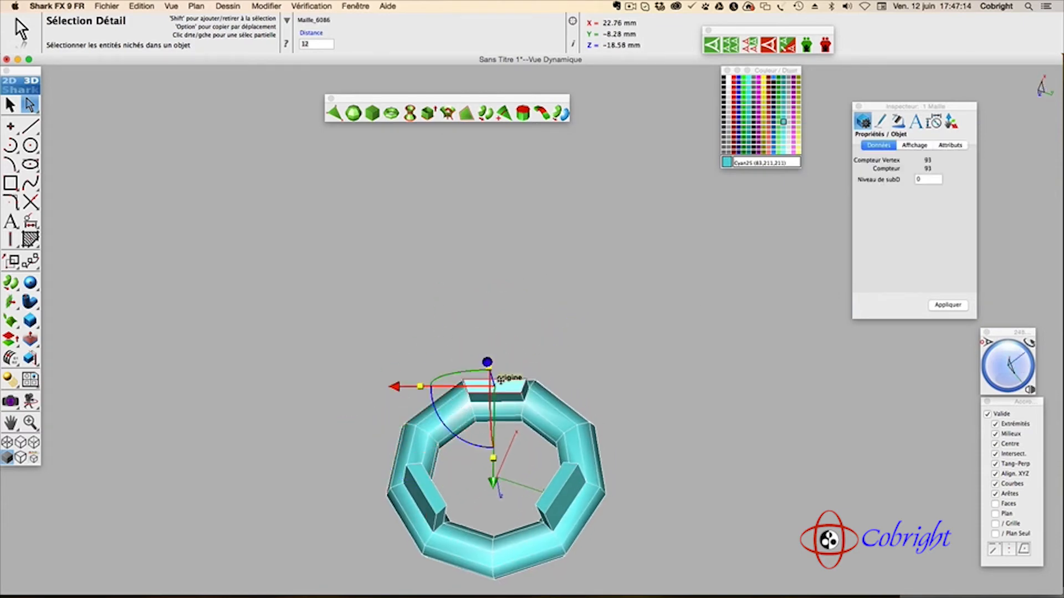
pyautogui.moveTo(1009, 376); pyautogui.dragTo(1013, 348)
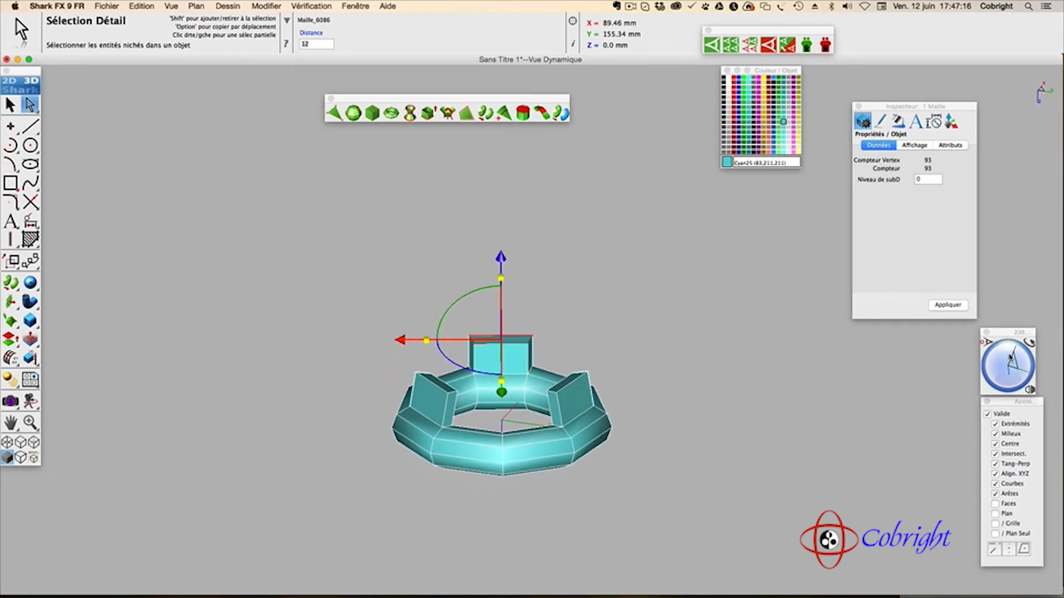
pyautogui.moveTo(501, 278); pyautogui.dragTo(505, 301)
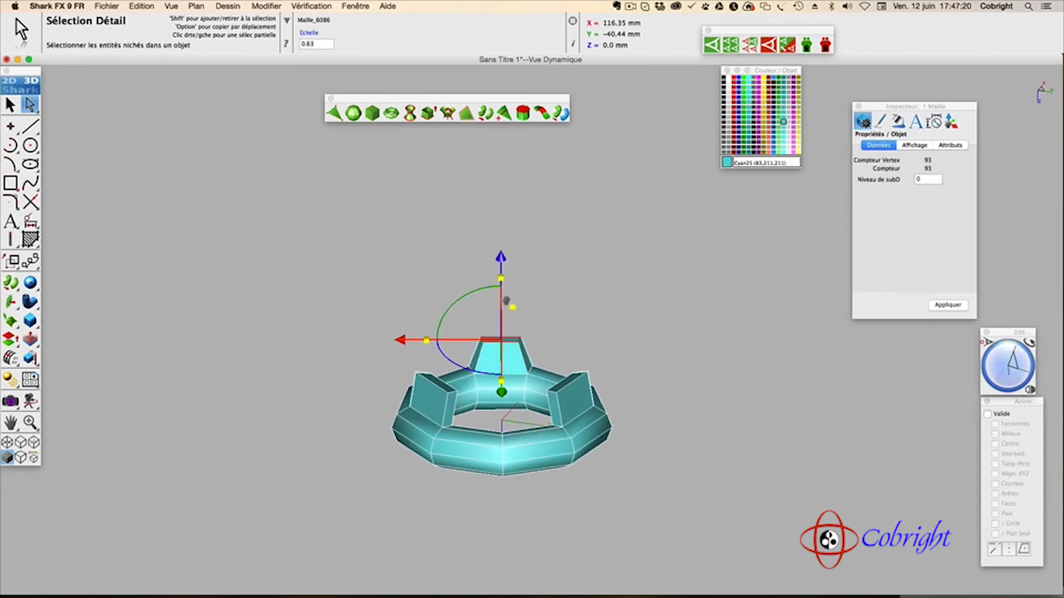
pyautogui.click(318, 44)
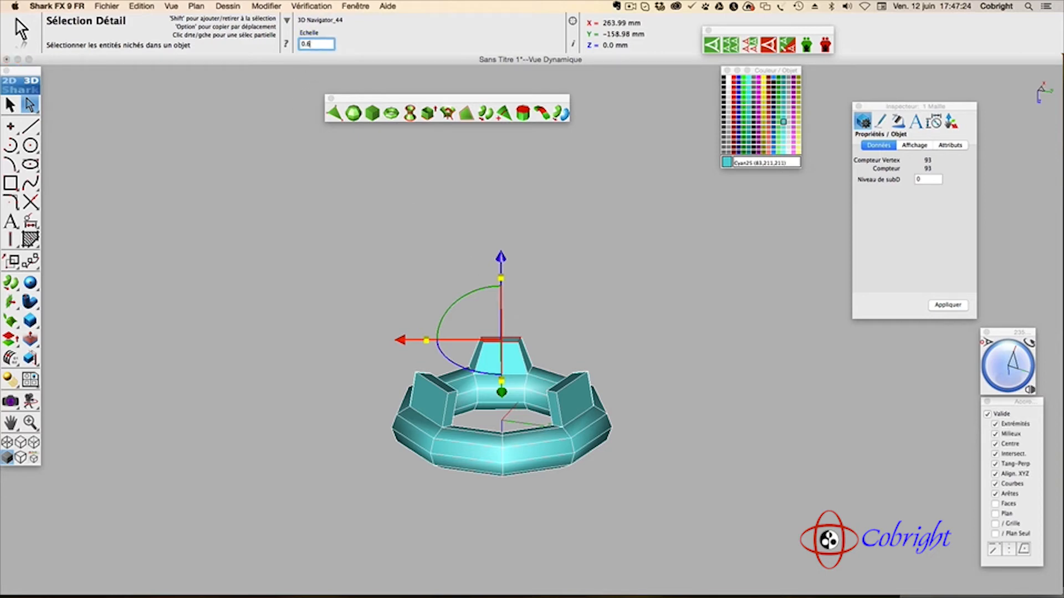
pyautogui.press('Return')
pyautogui.click(487, 167)
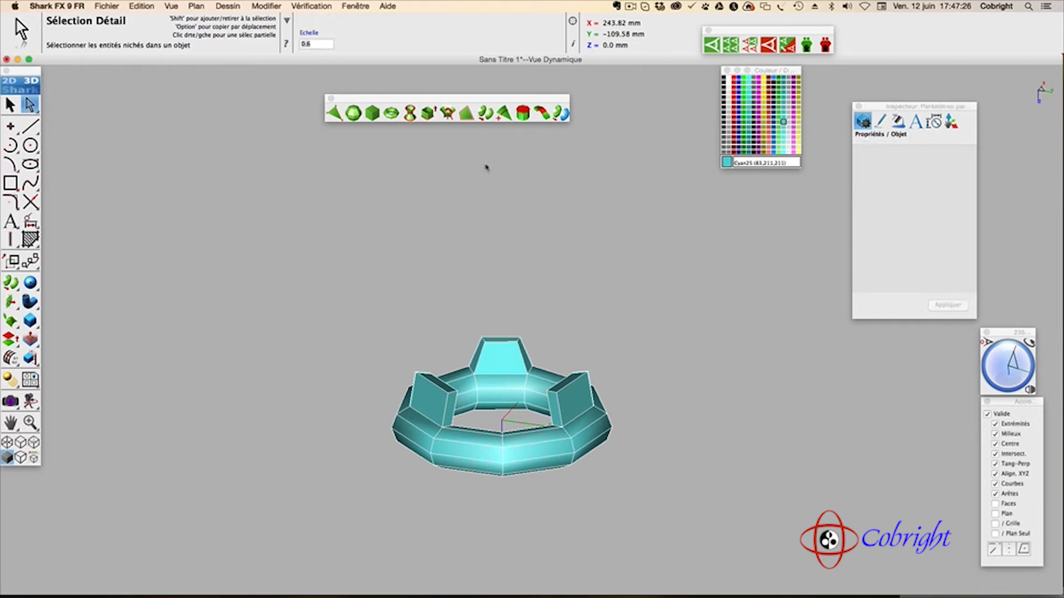
# - Scale down the end face of the right-hand extruded block so it tapers like the rear one
pyautogui.click(578, 383)
pyautogui.click(574, 372)
pyautogui.click(574, 378)
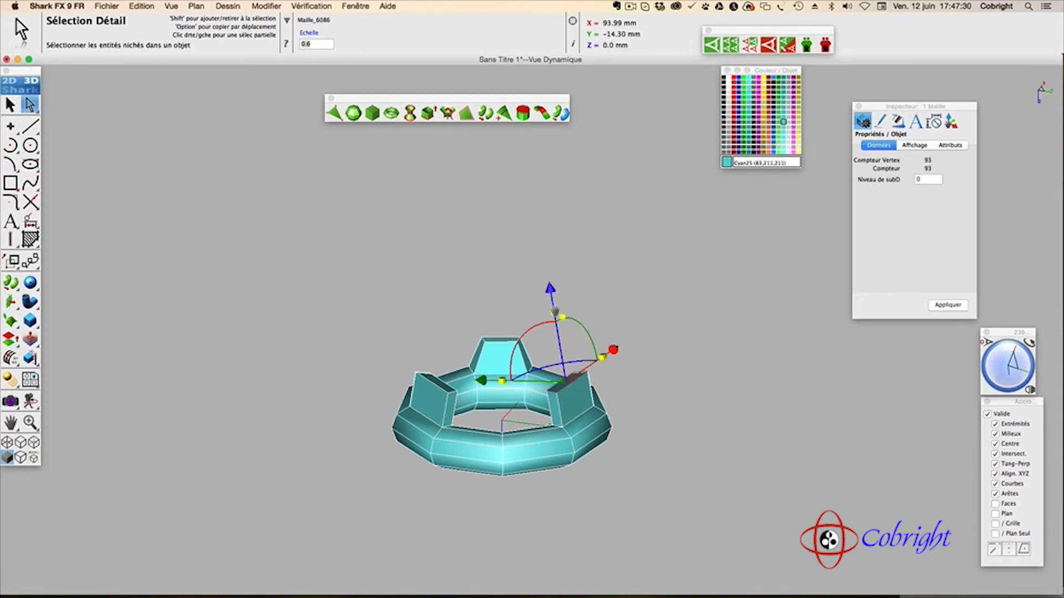
pyautogui.moveTo(553, 312); pyautogui.dragTo(559, 322)
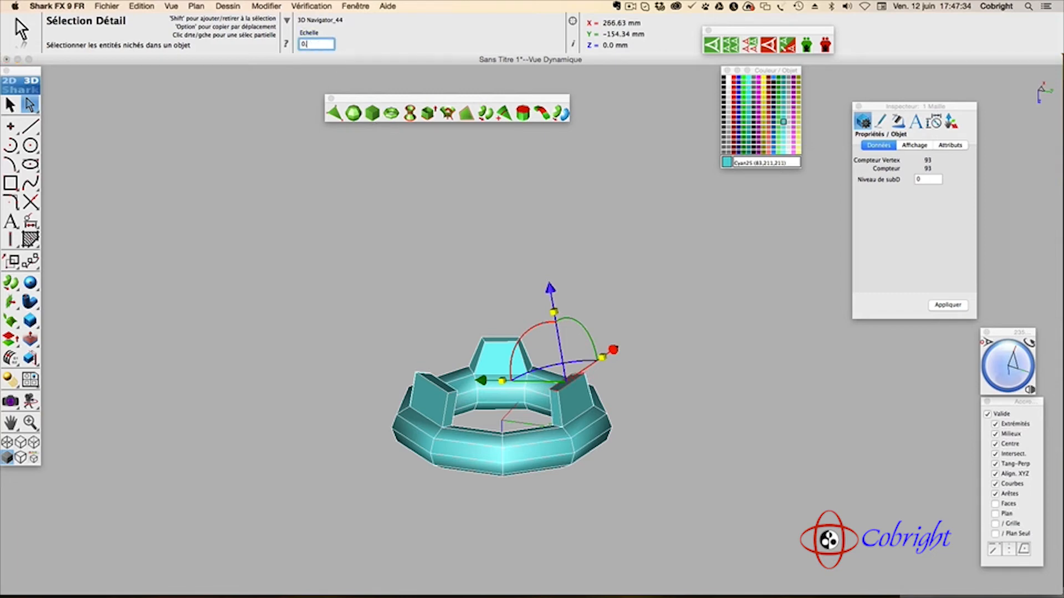
pyautogui.click(381, 164)
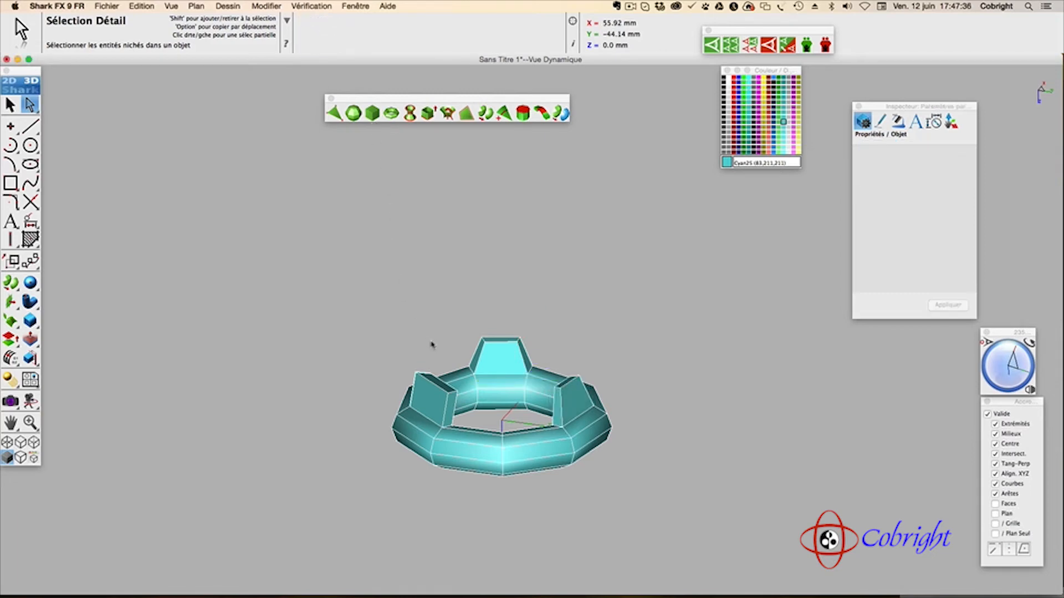
# - Scale the end face of the remaining untapered extruded block to 0.6
pyautogui.click(431, 376)
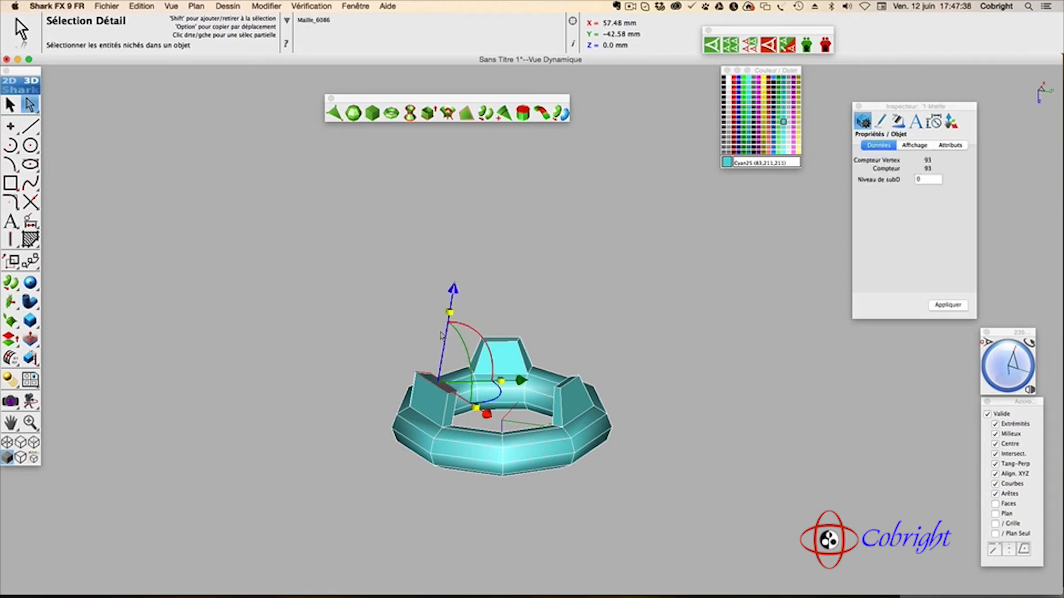
pyautogui.moveTo(449, 315); pyautogui.dragTo(450, 335)
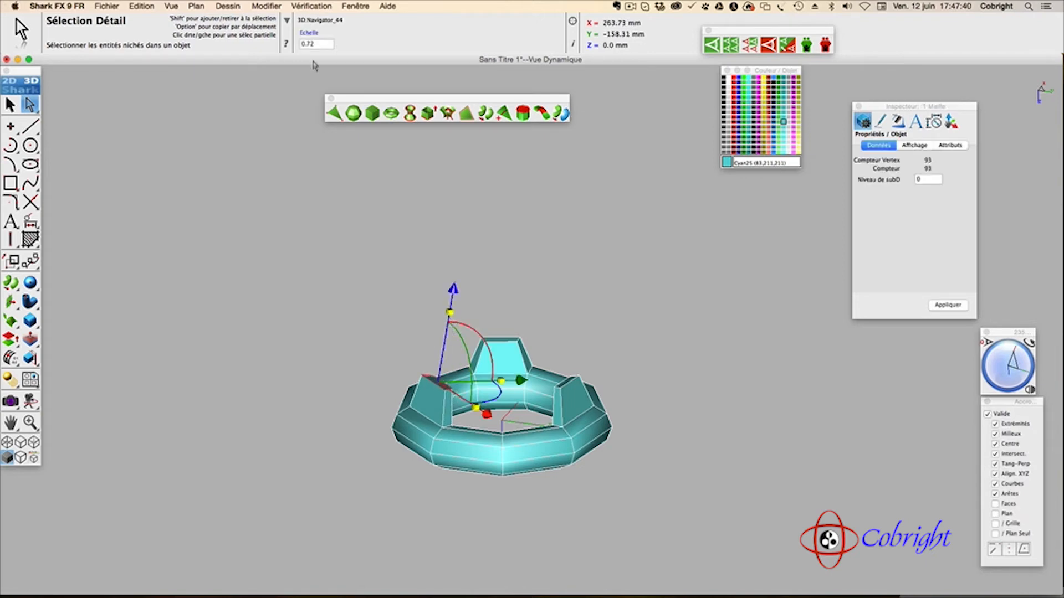
pyautogui.click(327, 45)
pyautogui.write('0')
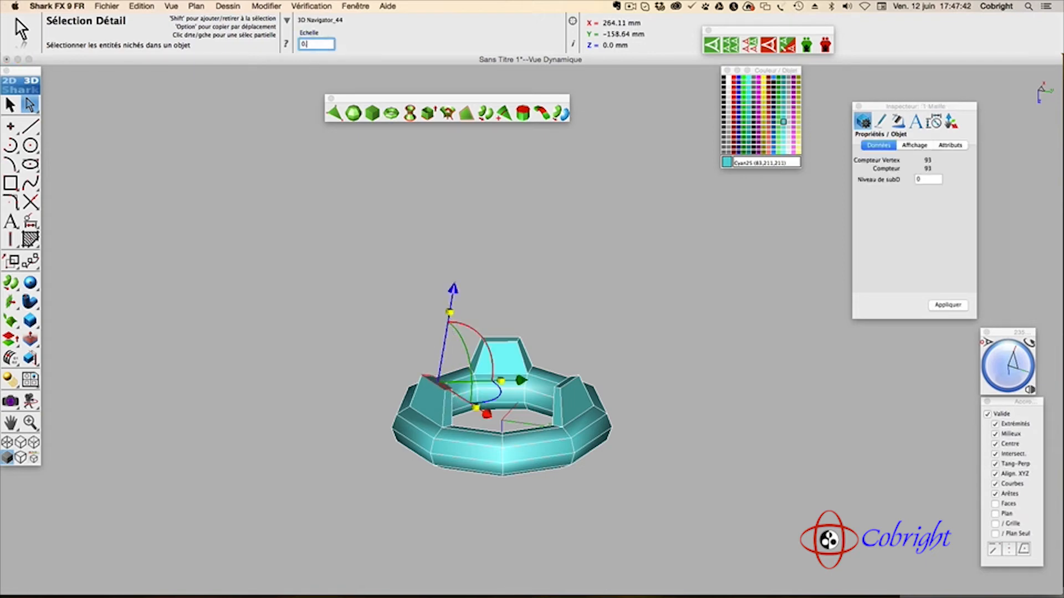
pyautogui.write('.6')
pyautogui.press('Return')
# - Smooth the edited torus with Catmull-Clark Subdivision, raising its subdivision level to 2, and inspect the three rounded feet
pyautogui.moveTo(1019, 371); pyautogui.dragTo(1006, 339)
pyautogui.click(485, 113)
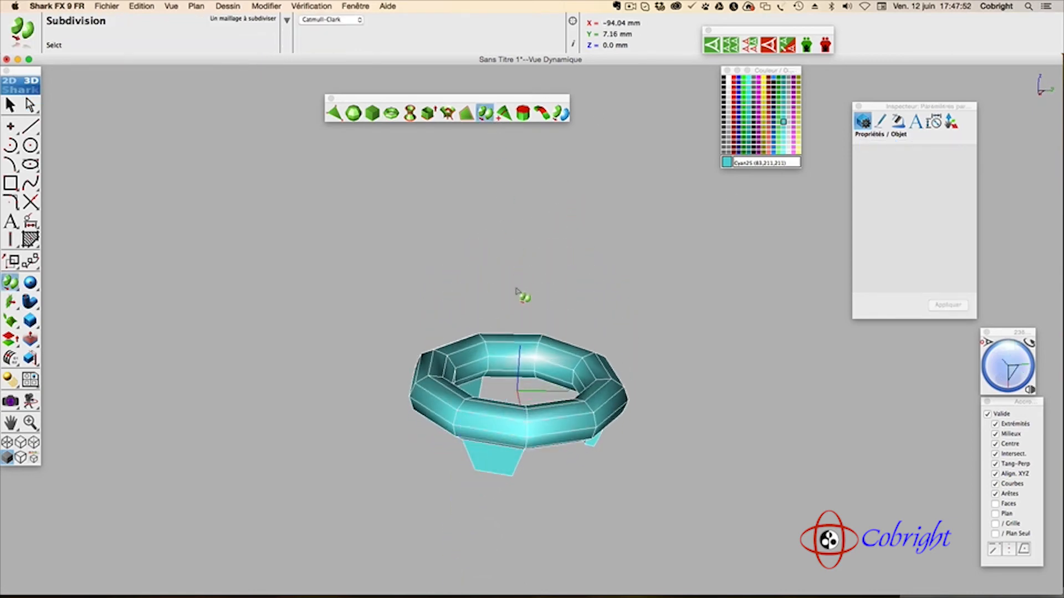
pyautogui.click(511, 368)
pyautogui.click(510, 367)
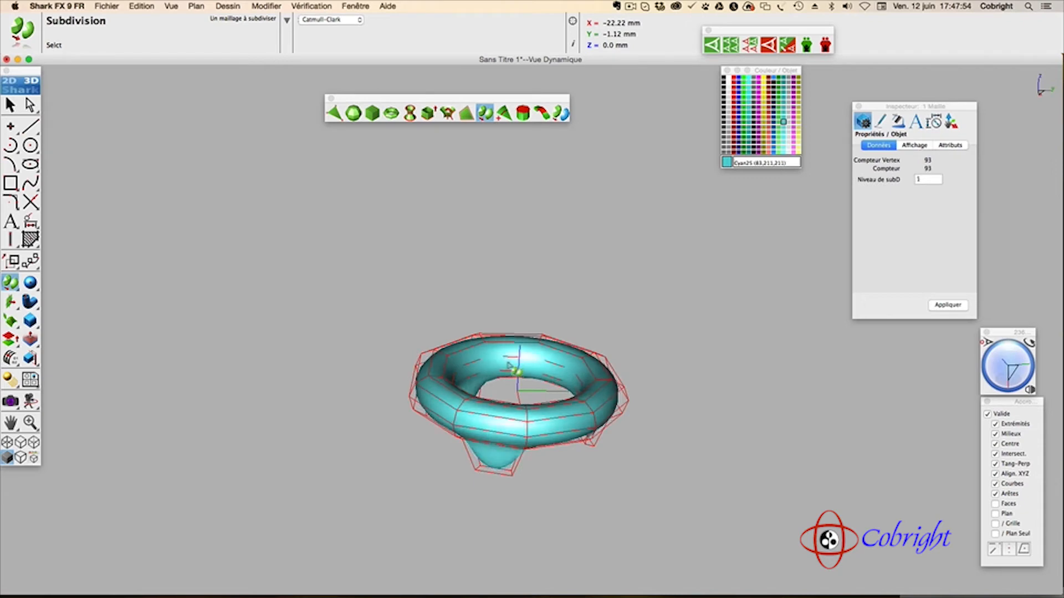
pyautogui.moveTo(1020, 371)
pyautogui.mouseDown()
pyautogui.moveTo(1010, 359)
pyautogui.moveTo(1004, 369)
pyautogui.mouseUp()
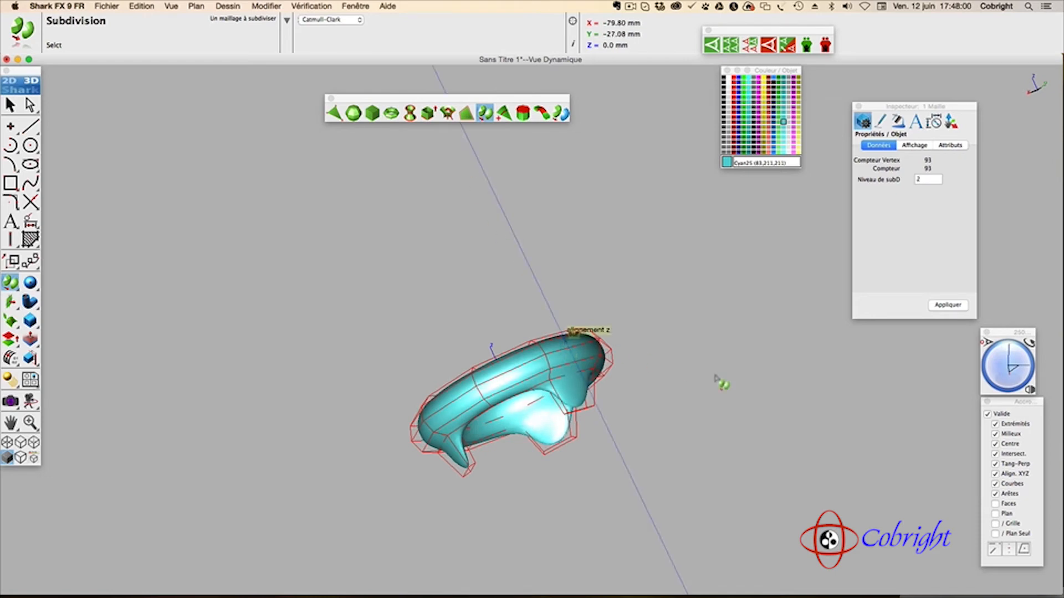
# - In the front view, scale the torus's mid-height outer ring of control points to about 0.74 to form a groove
pyautogui.moveTo(992, 372); pyautogui.dragTo(1009, 377)
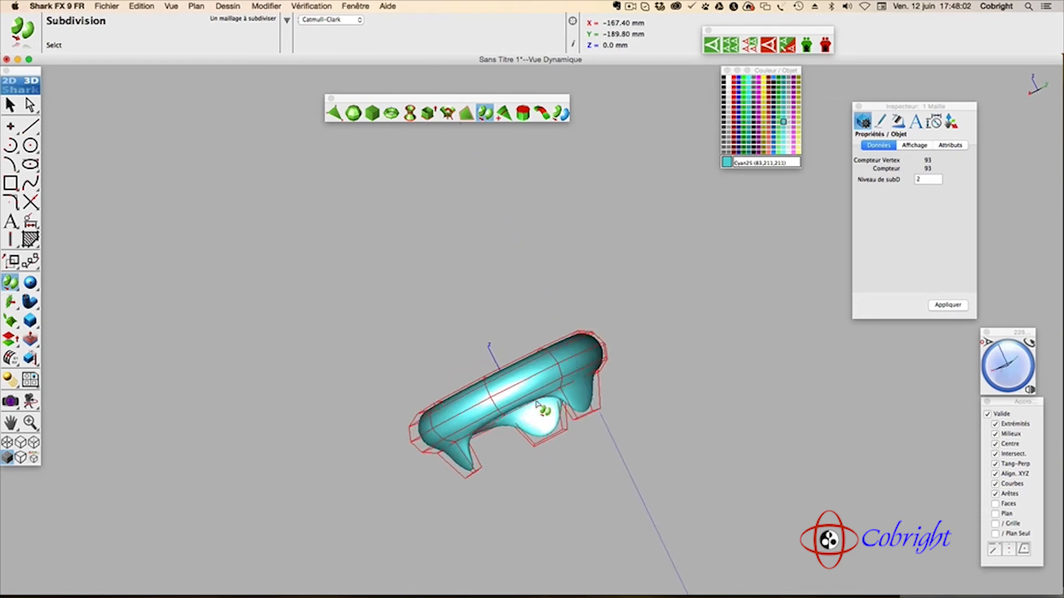
pyautogui.scroll(-5, 528, 400)
pyautogui.scroll(10, 527, 400)
pyautogui.scroll(-3, 527, 399)
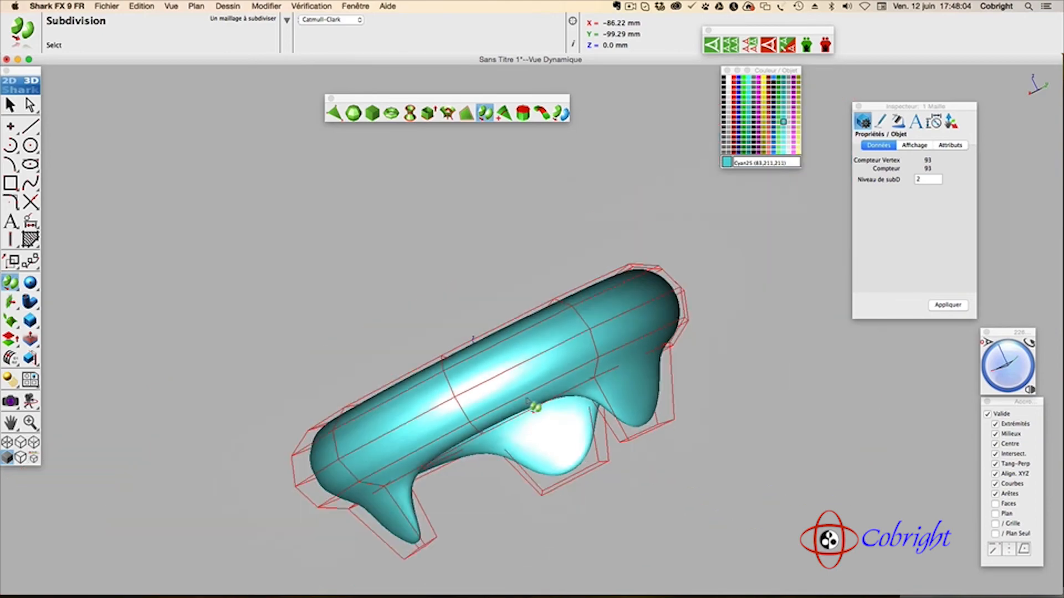
pyautogui.moveTo(1002, 371); pyautogui.dragTo(1017, 370)
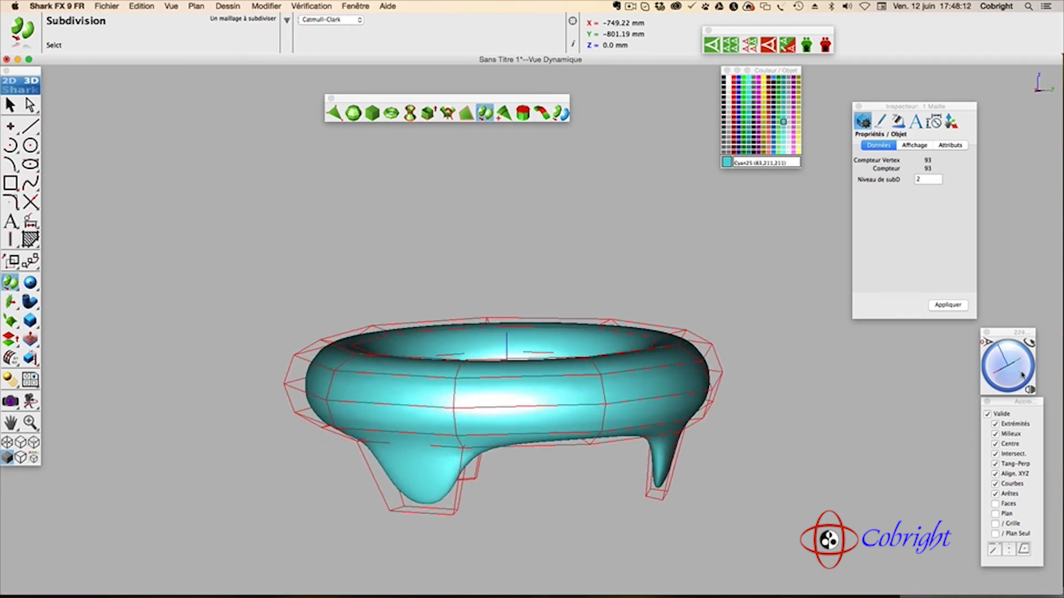
pyautogui.click(1029, 390)
pyautogui.click(984, 406)
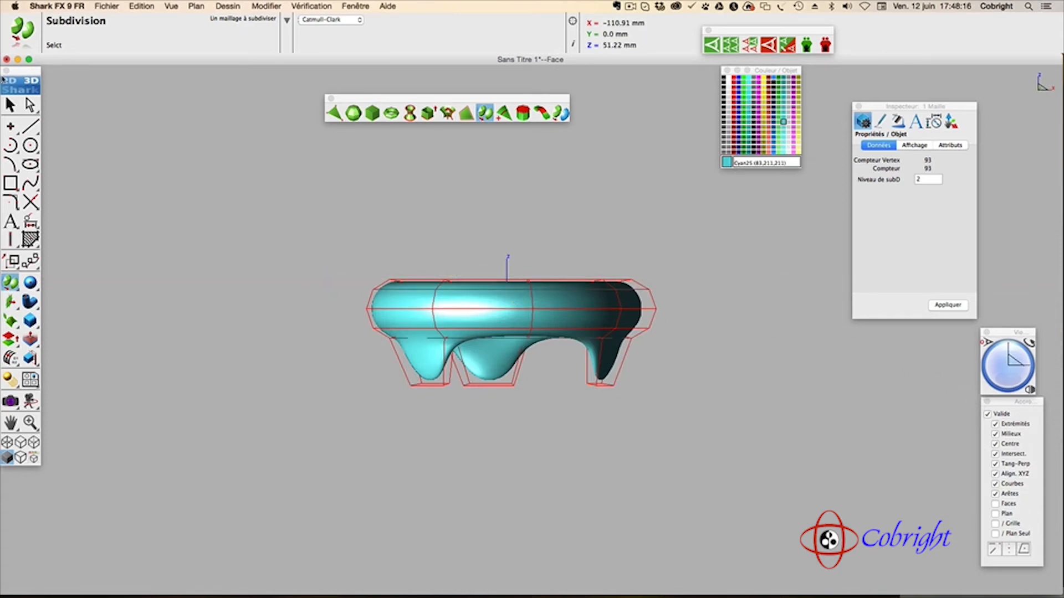
pyautogui.click(10, 105)
pyautogui.moveTo(336, 298); pyautogui.dragTo(679, 321)
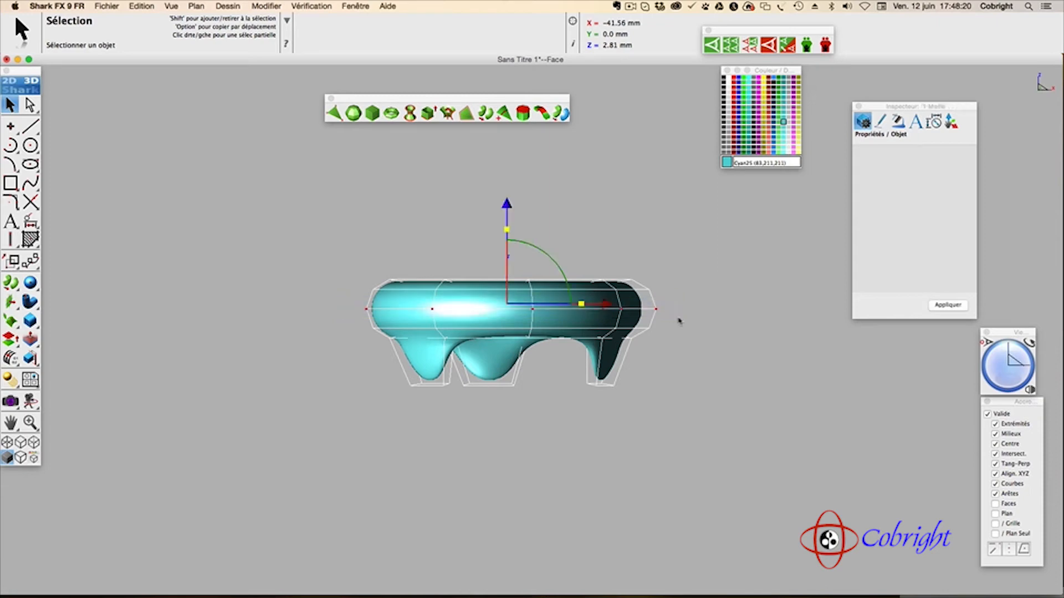
pyautogui.moveTo(506, 232); pyautogui.dragTo(506, 234)
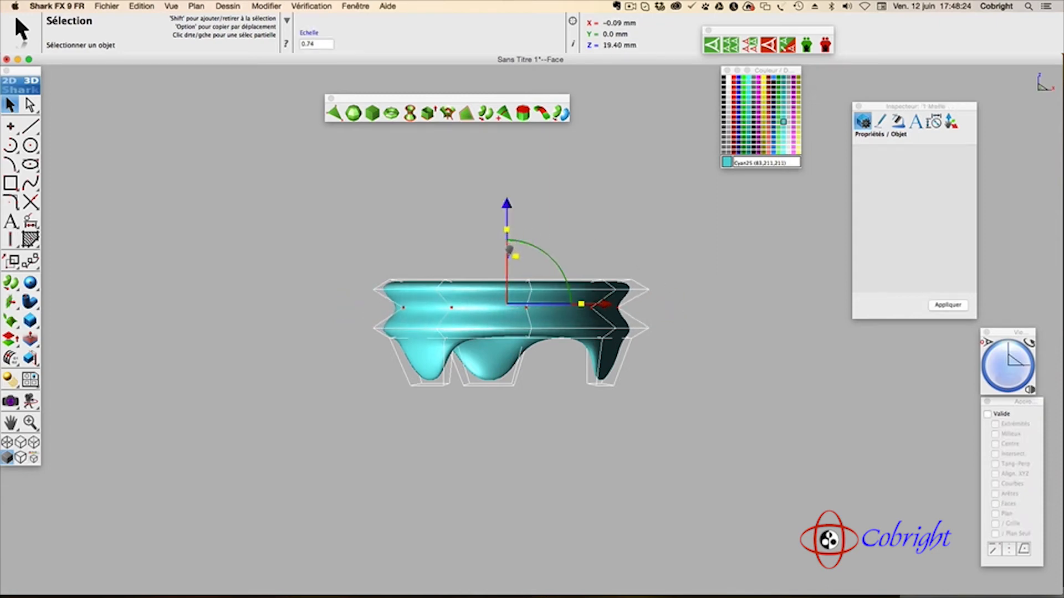
pyautogui.moveTo(508, 251); pyautogui.dragTo(509, 250)
pyautogui.click(609, 238)
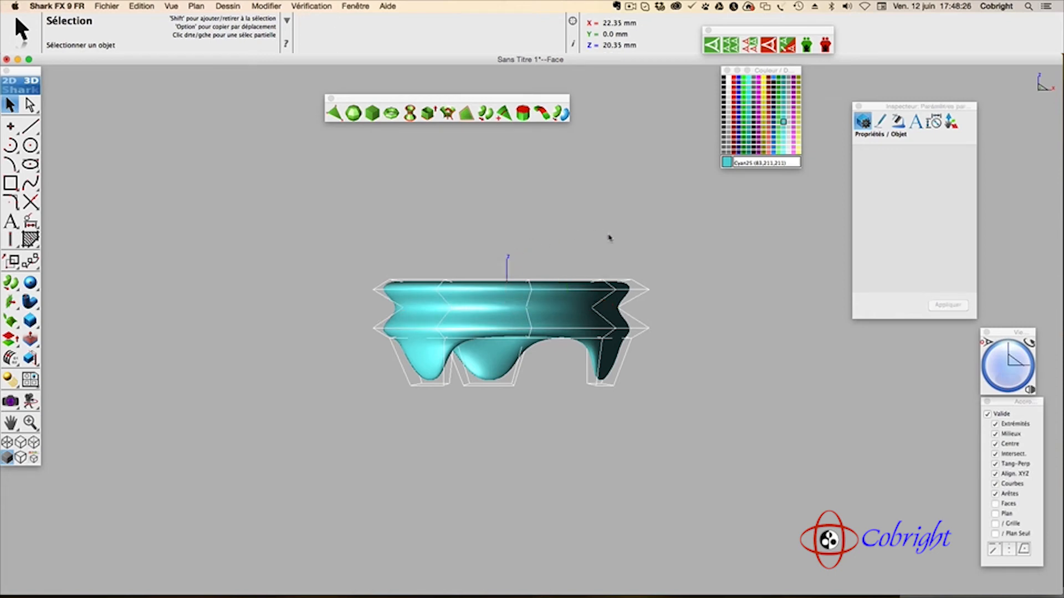
# - Try to pull one outer control point of the upper ring about 8.24 mm along the X axis, and undo the move
pyautogui.moveTo(1007, 360)
pyautogui.mouseDown()
pyautogui.moveTo(996, 376)
pyautogui.moveTo(1012, 357)
pyautogui.moveTo(1016, 371)
pyautogui.moveTo(997, 361)
pyautogui.moveTo(1014, 373)
pyautogui.mouseUp()
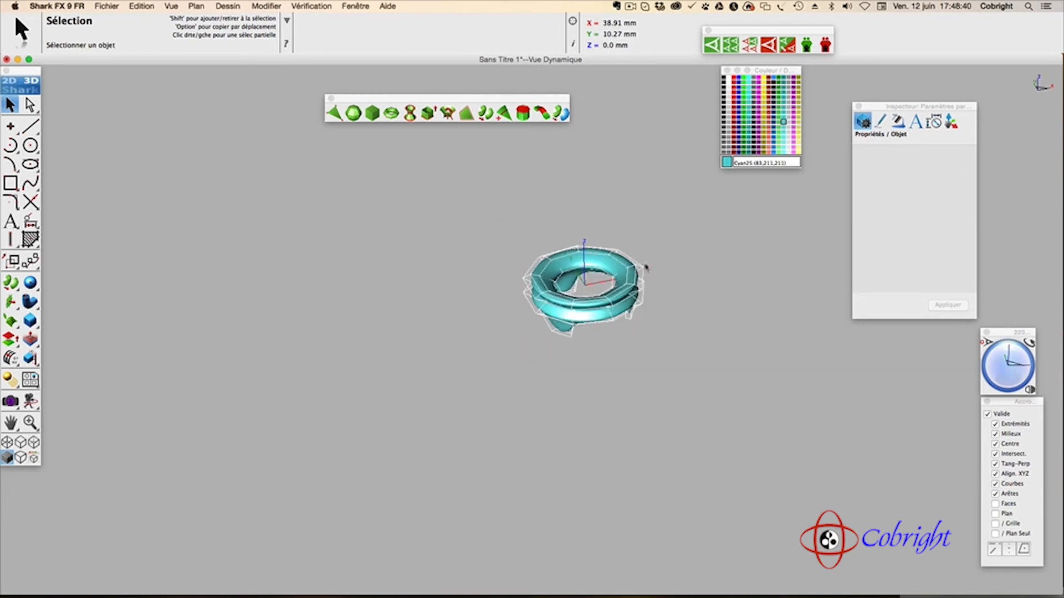
pyautogui.scroll(5, 654, 272)
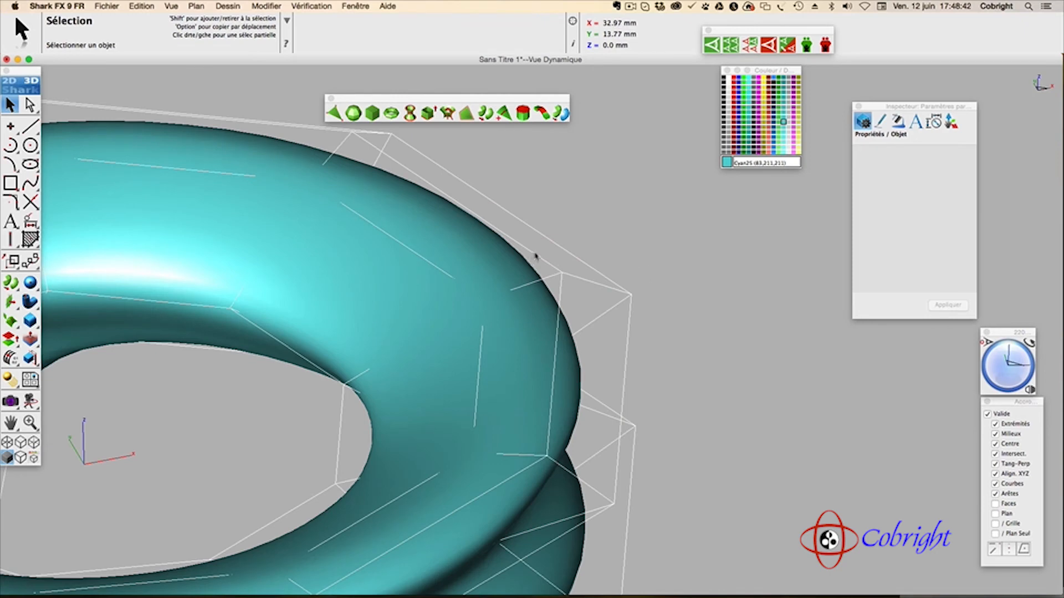
pyautogui.click(554, 275)
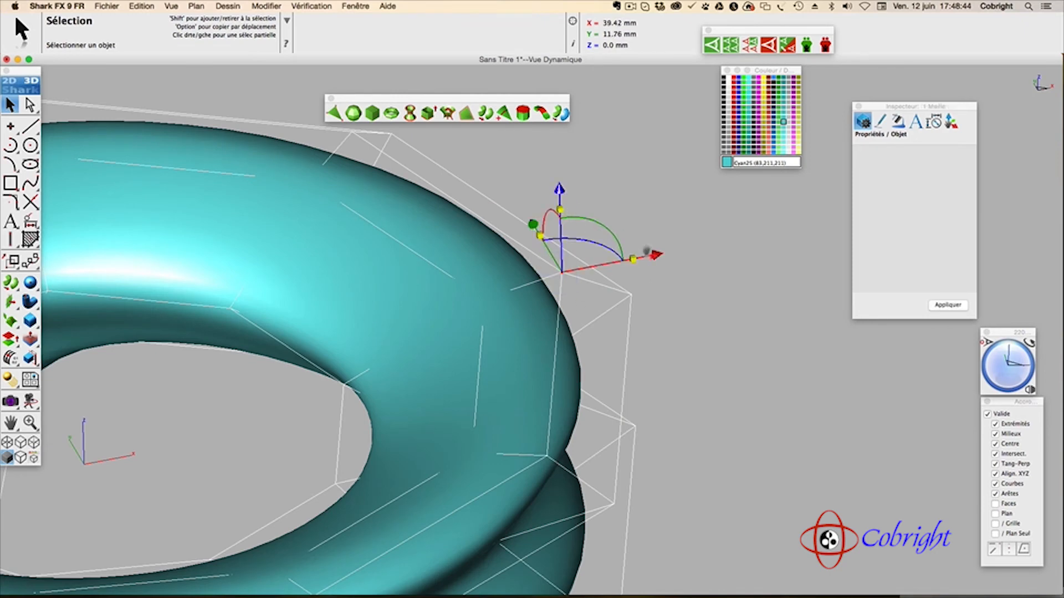
pyautogui.moveTo(657, 255); pyautogui.dragTo(789, 238)
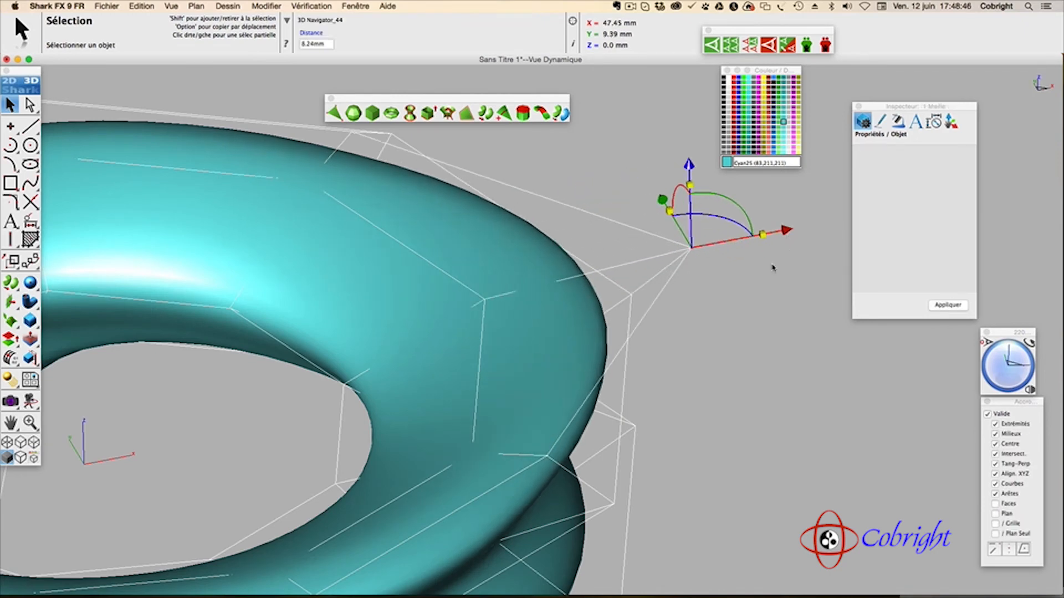
pyautogui.scroll(5, 679, 371)
pyautogui.scroll(-8, 679, 371)
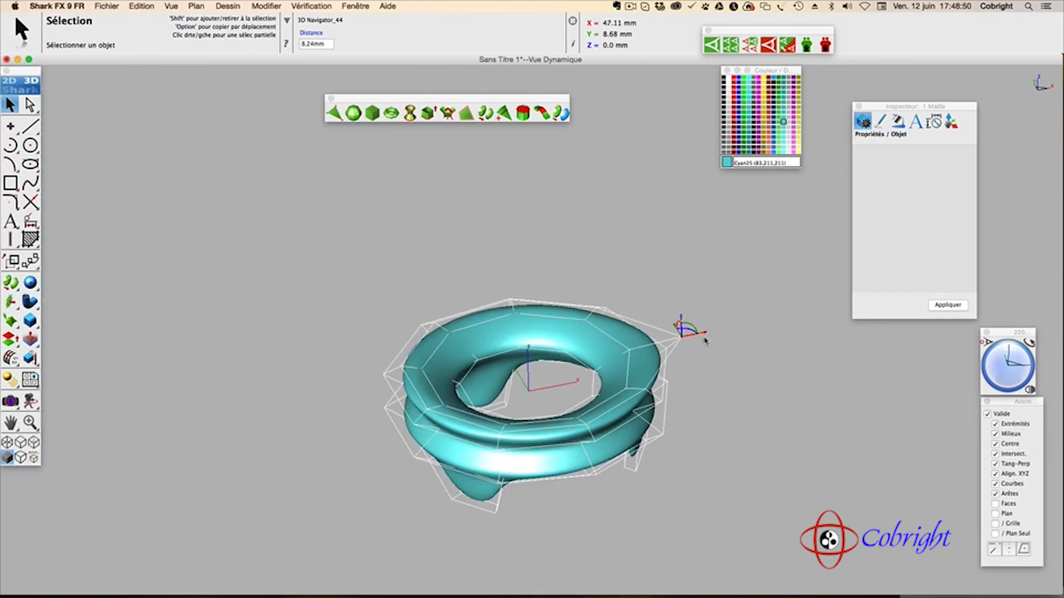
pyautogui.moveTo(705, 333); pyautogui.dragTo(672, 347)
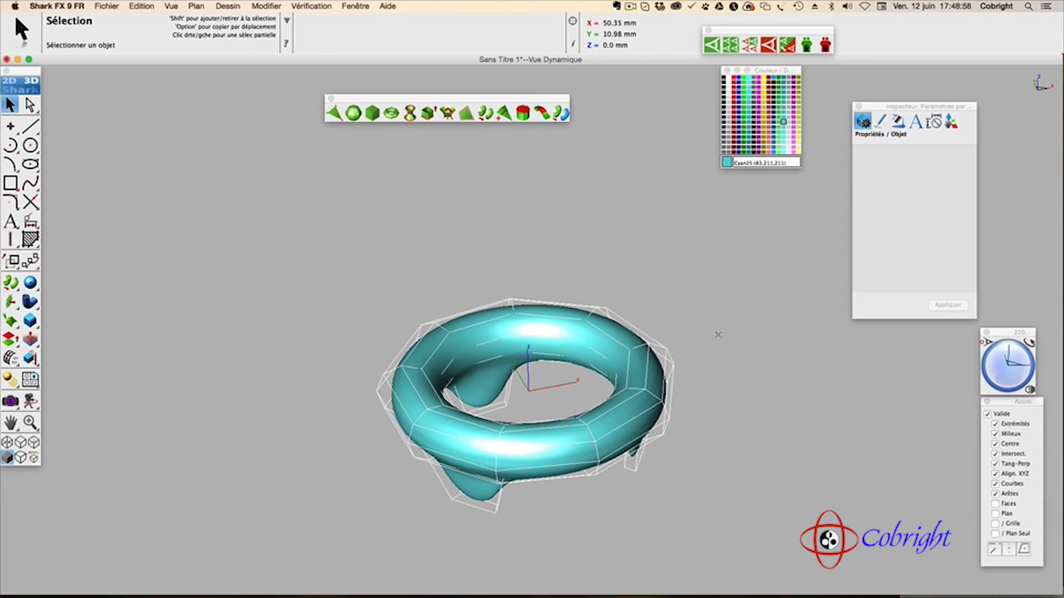
pyautogui.press('shift')
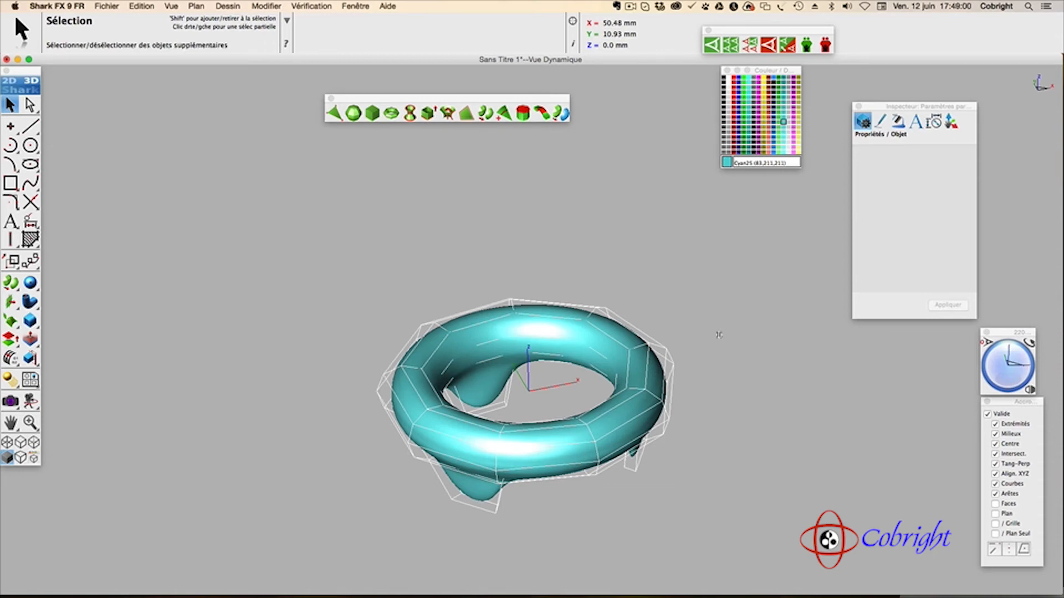
pyautogui.press('super+z')
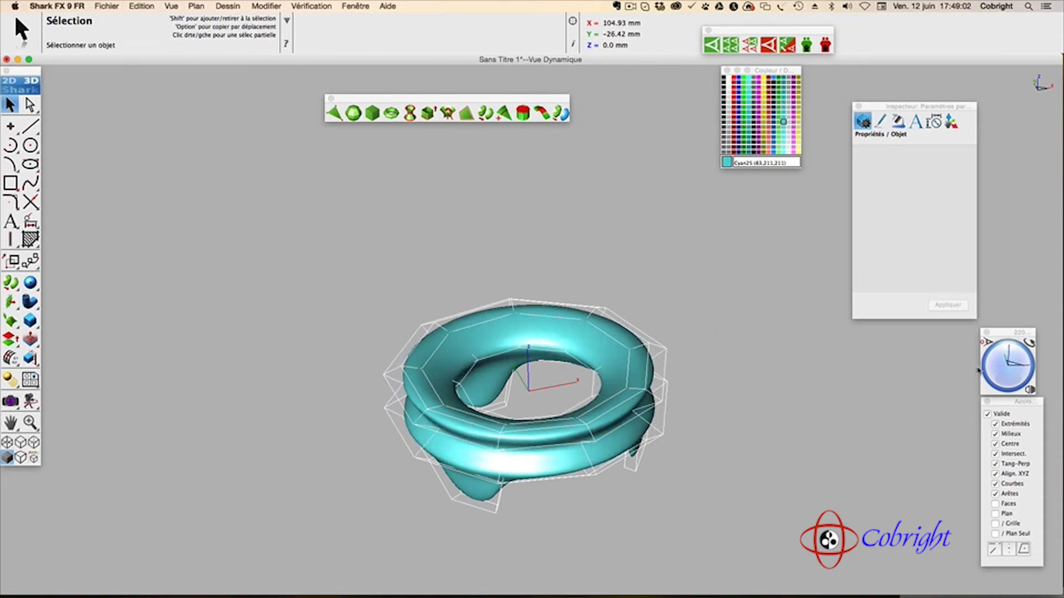
# - Convert the grooved subdivision mesh to NURBS with SubD vers Nurbs
pyautogui.moveTo(997, 373)
pyautogui.mouseDown()
pyautogui.moveTo(996, 357)
pyautogui.moveTo(1001, 366)
pyautogui.mouseUp()
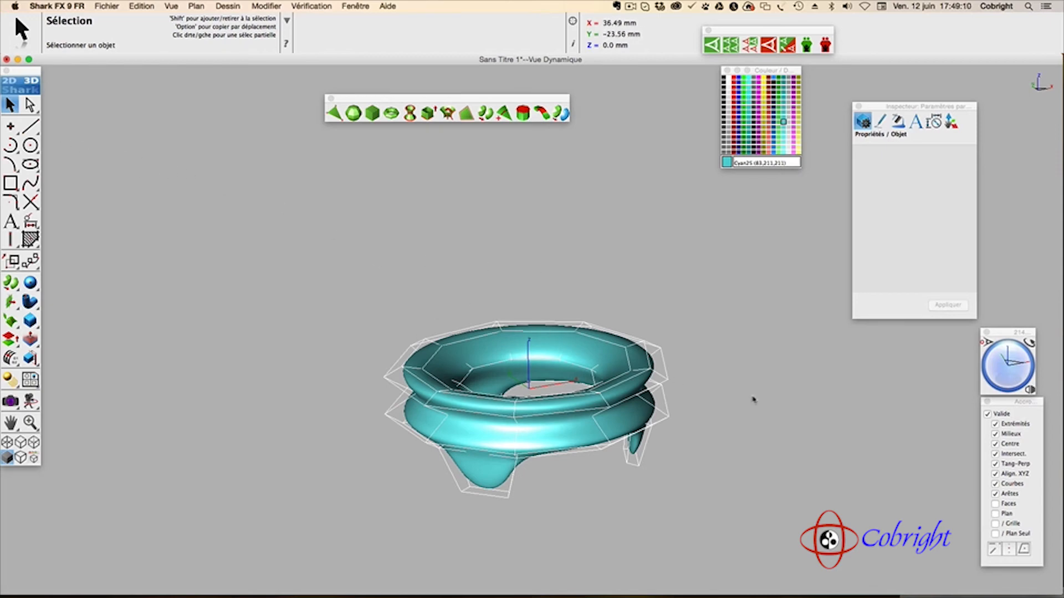
pyautogui.moveTo(1012, 377)
pyautogui.mouseDown()
pyautogui.moveTo(1010, 366)
pyautogui.moveTo(1006, 376)
pyautogui.moveTo(1031, 355)
pyautogui.moveTo(1020, 364)
pyautogui.mouseUp()
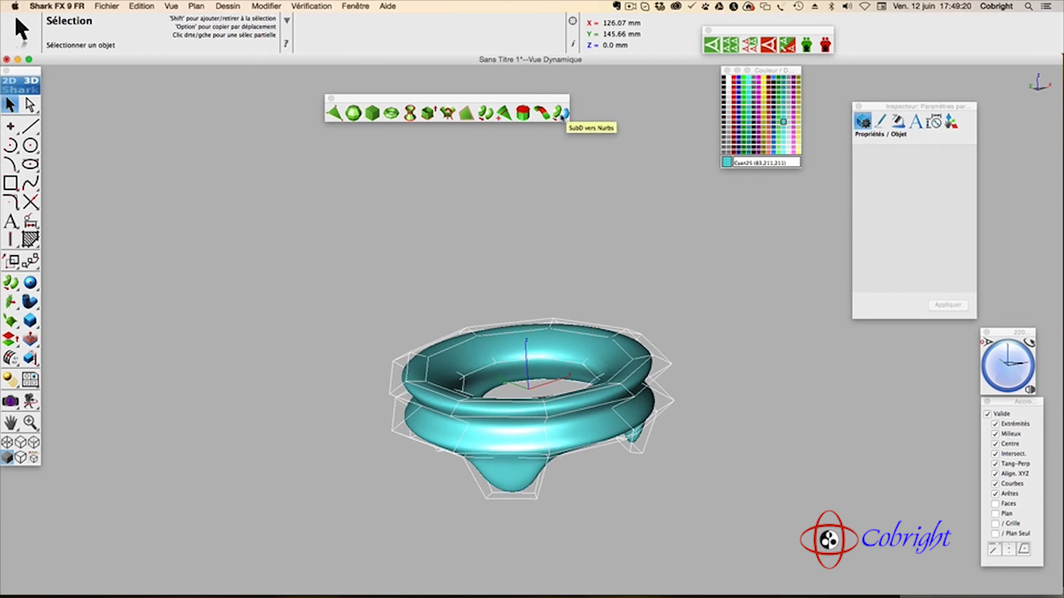
pyautogui.click(561, 114)
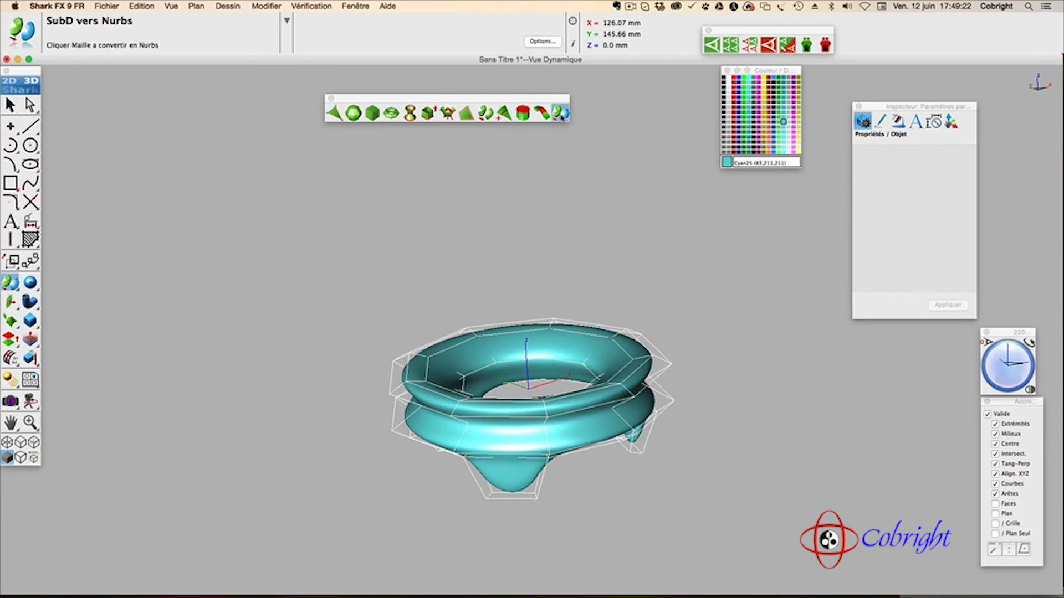
pyautogui.click(571, 346)
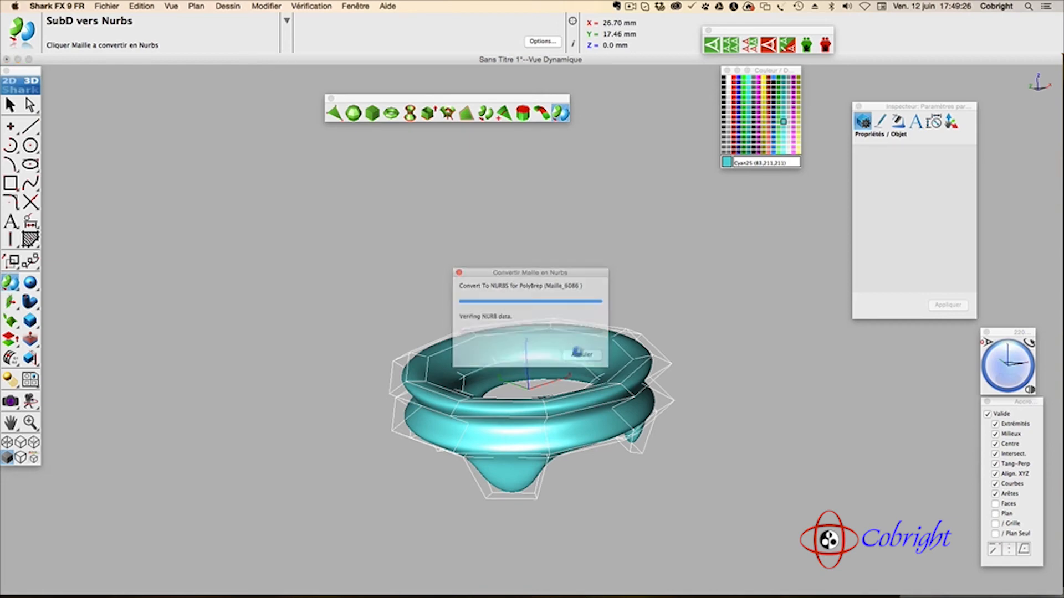
# - Examine the converted NURBS ring, its groove and its three feet from several angles and in the front view
pyautogui.moveTo(1000, 370)
pyautogui.mouseDown()
pyautogui.moveTo(1024, 369)
pyautogui.moveTo(988, 358)
pyautogui.moveTo(1002, 365)
pyautogui.mouseUp()
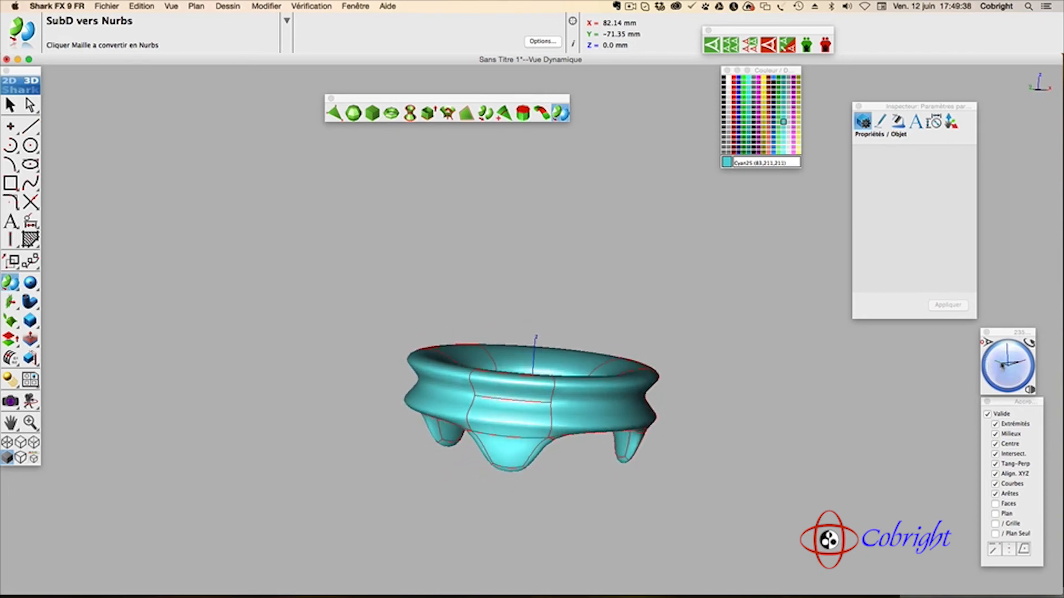
pyautogui.click(1030, 390)
pyautogui.click(941, 403)
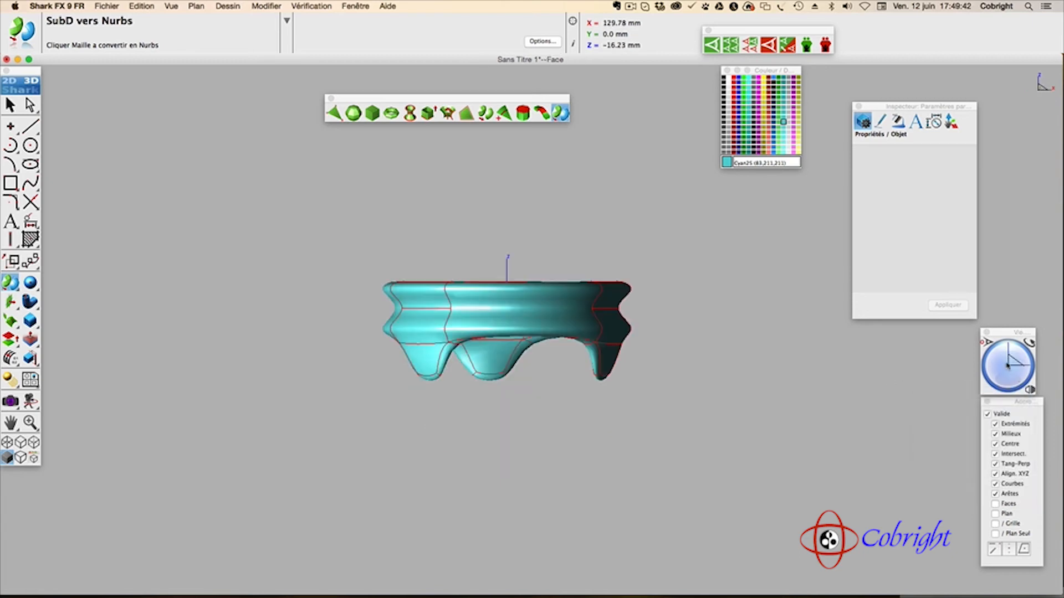
pyautogui.moveTo(1008, 365); pyautogui.dragTo(1008, 380)
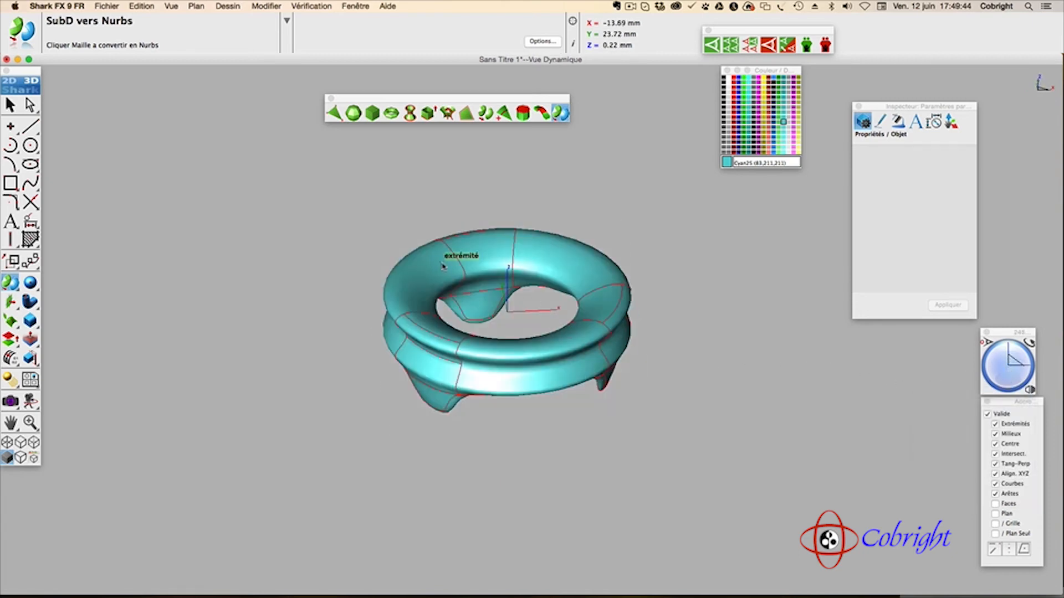
pyautogui.scroll(5, 442, 266)
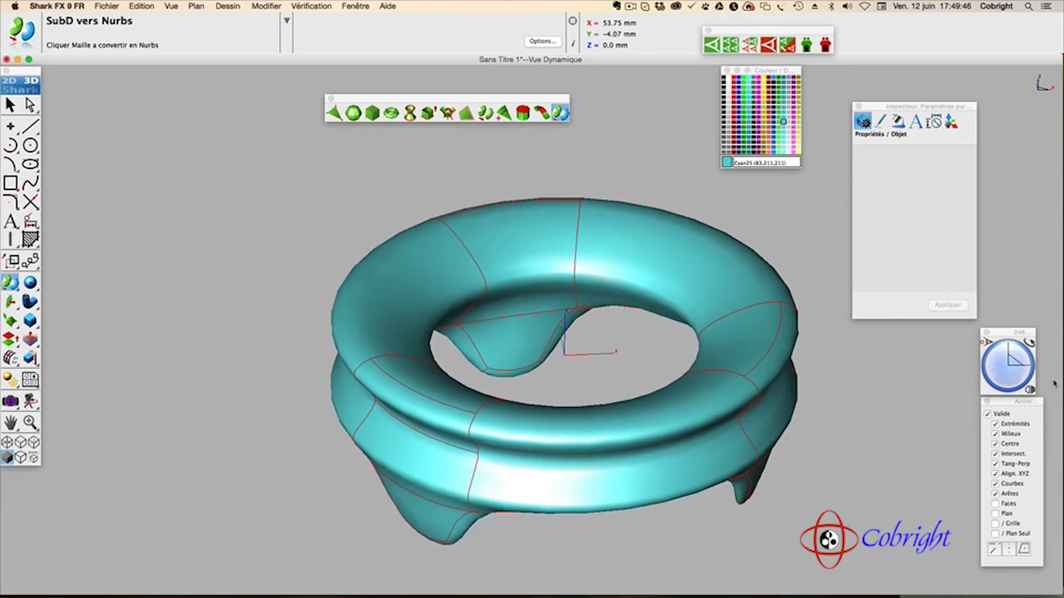
pyautogui.moveTo(1026, 370)
pyautogui.mouseDown()
pyautogui.moveTo(1034, 358)
pyautogui.moveTo(1008, 364)
pyautogui.moveTo(1026, 387)
pyautogui.mouseUp()
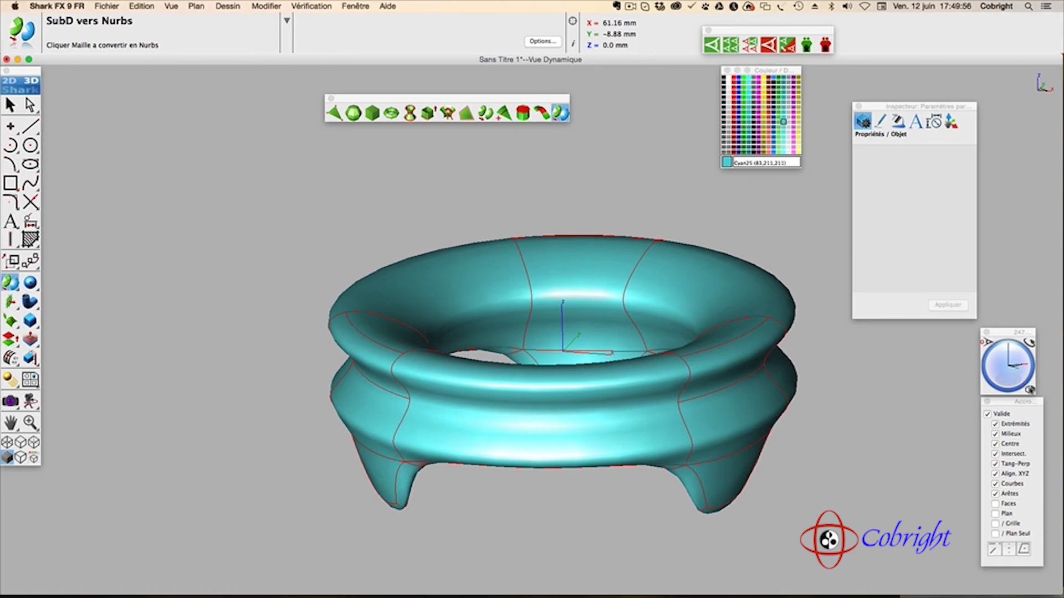
pyautogui.click(1028, 389)
pyautogui.click(1017, 401)
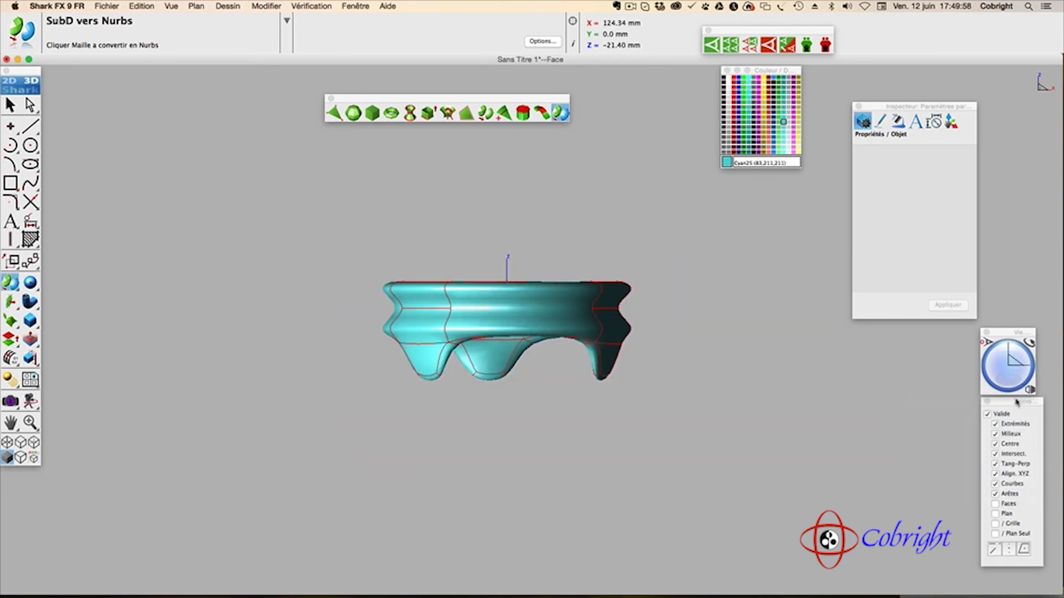
# - In the top view, draw a circle about 4 mm in diameter inside the ring's opening, centred near X -0.28, Y 14.64 mm
pyautogui.click(1029, 389)
pyautogui.click(949, 413)
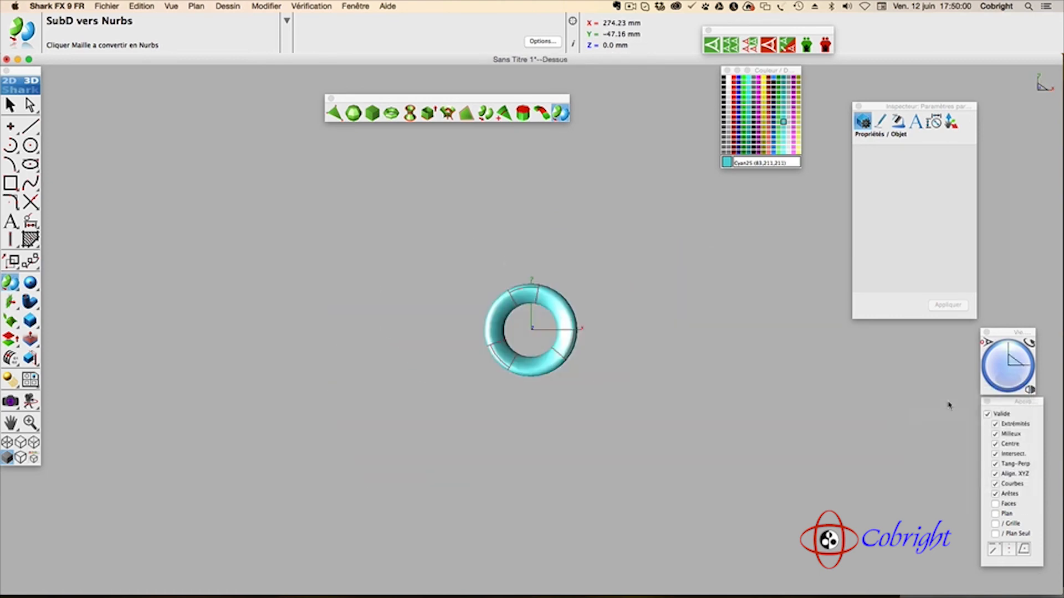
pyautogui.scroll(-5, 542, 334)
pyautogui.scroll(10, 541, 334)
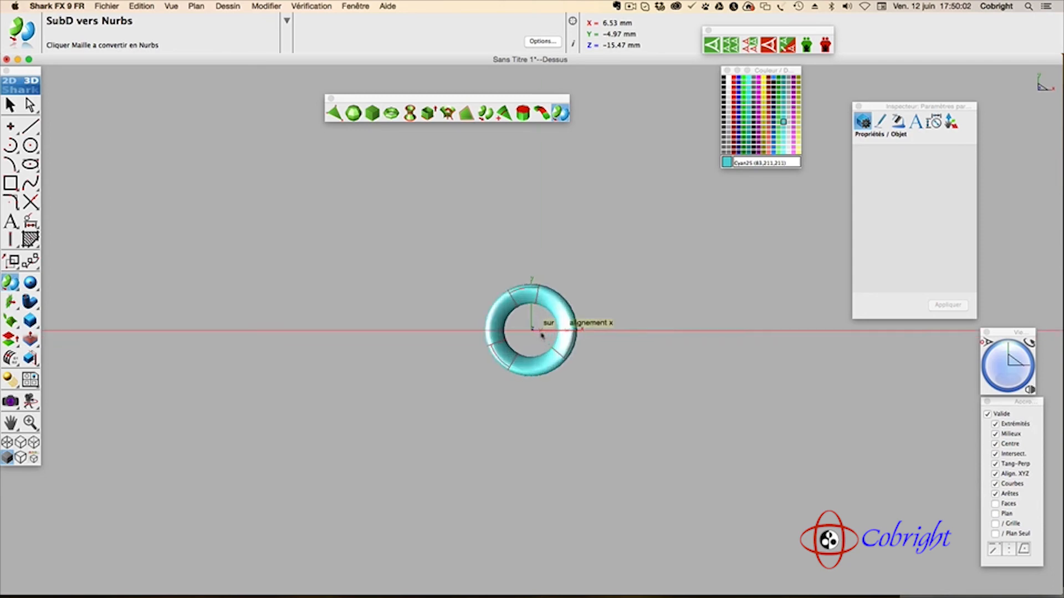
pyautogui.scroll(-3, 541, 334)
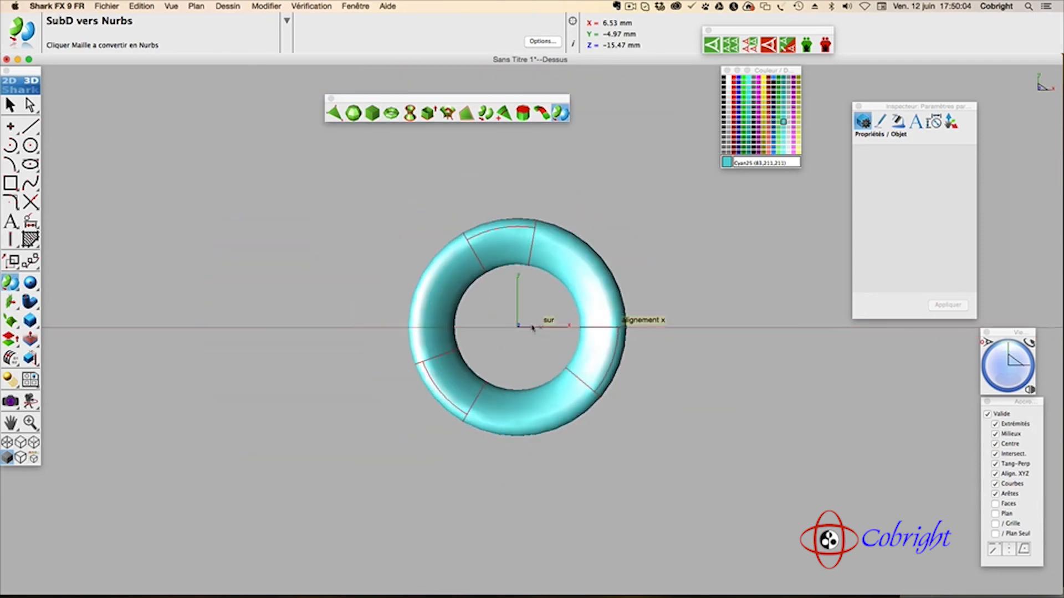
pyautogui.moveTo(33, 147); pyautogui.dragTo(52, 147)
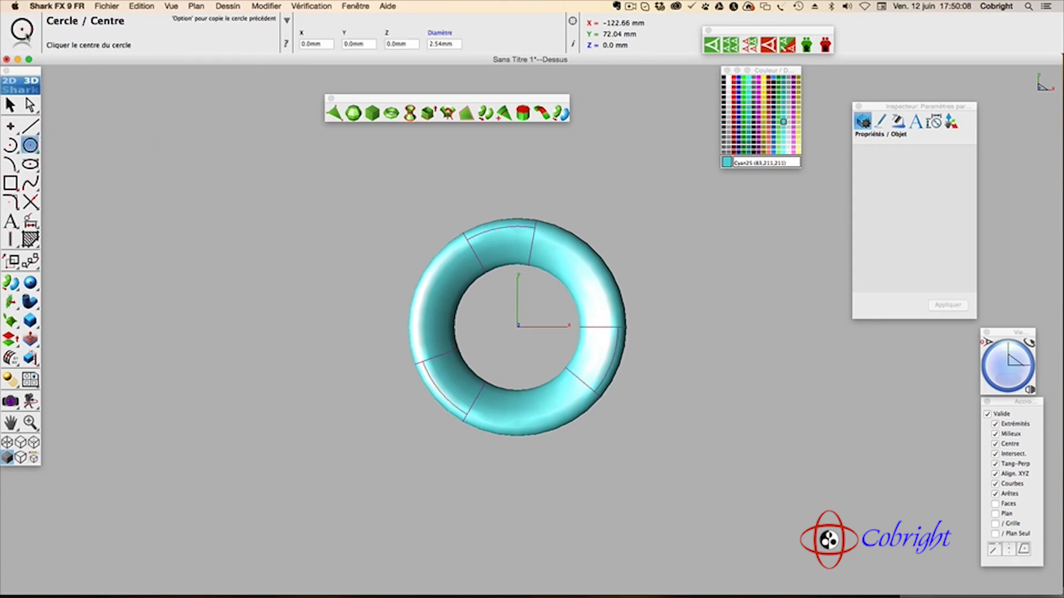
pyautogui.click(516, 275)
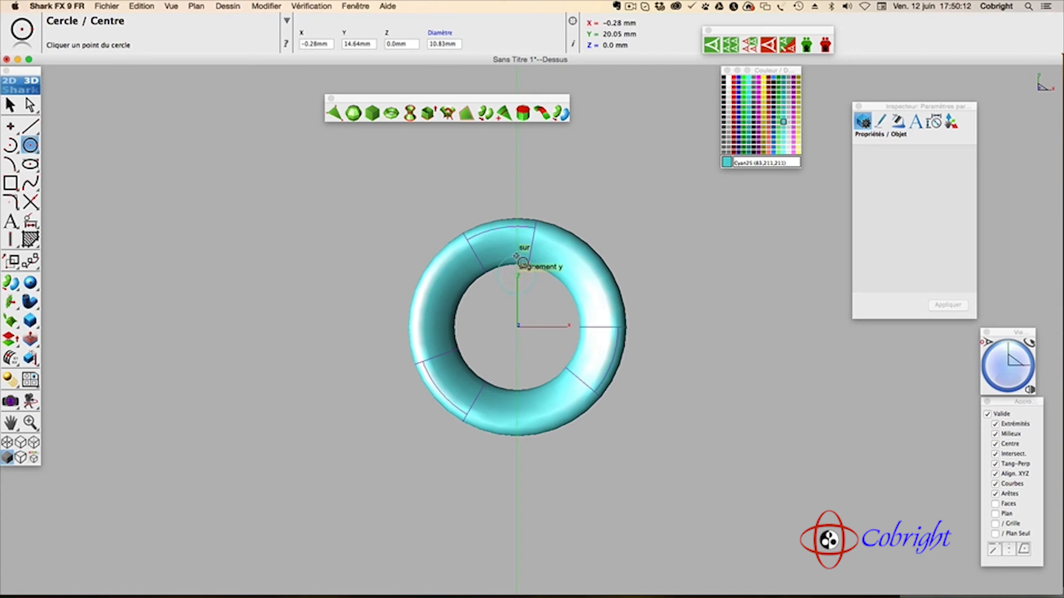
pyautogui.click(522, 275)
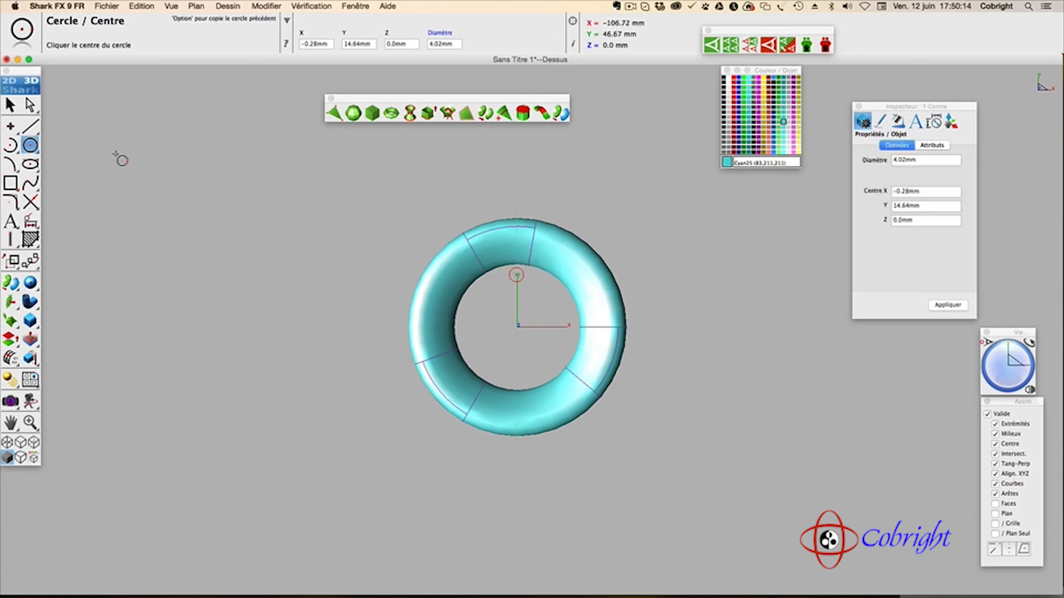
# - Move the circle about 2.97 mm along Y onto the ring's inner edge and extrude it 10 mm into a cylinder
pyautogui.scroll(2, 60, 121)
pyautogui.click(9, 105)
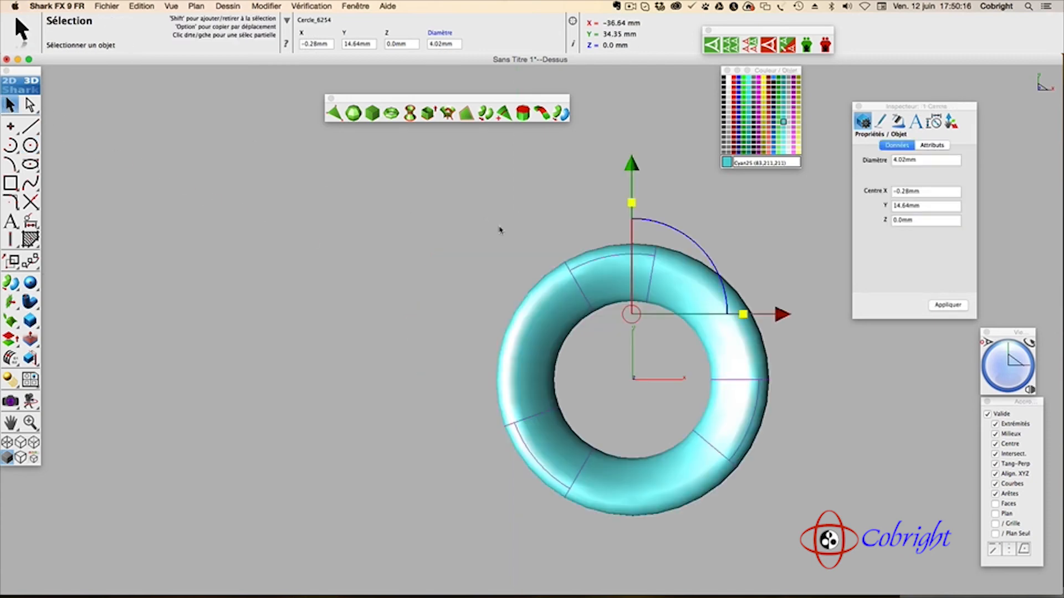
pyautogui.moveTo(634, 165); pyautogui.dragTo(631, 153)
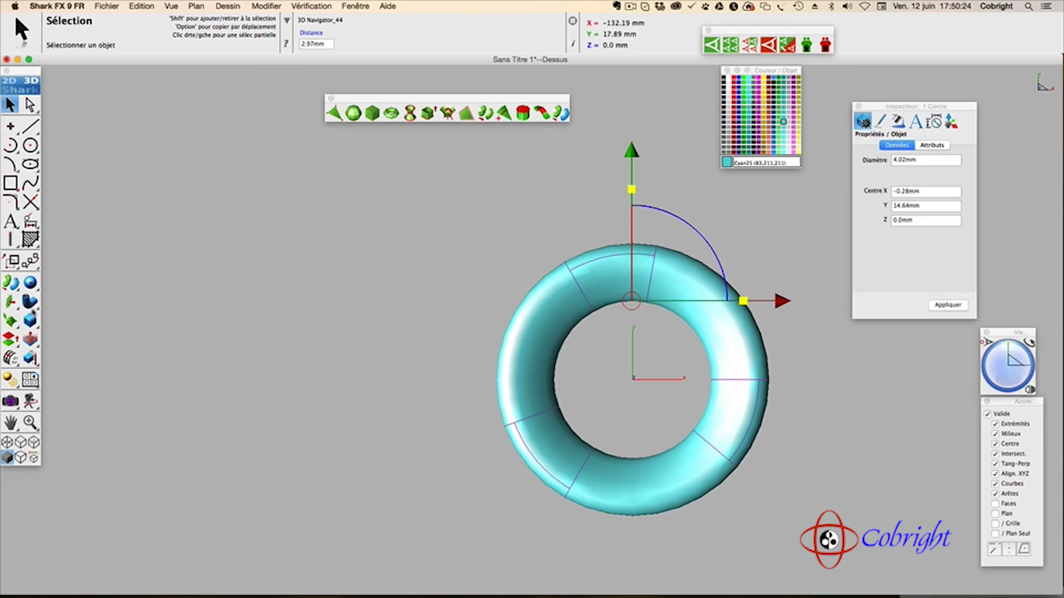
pyautogui.moveTo(30, 303); pyautogui.dragTo(69, 302)
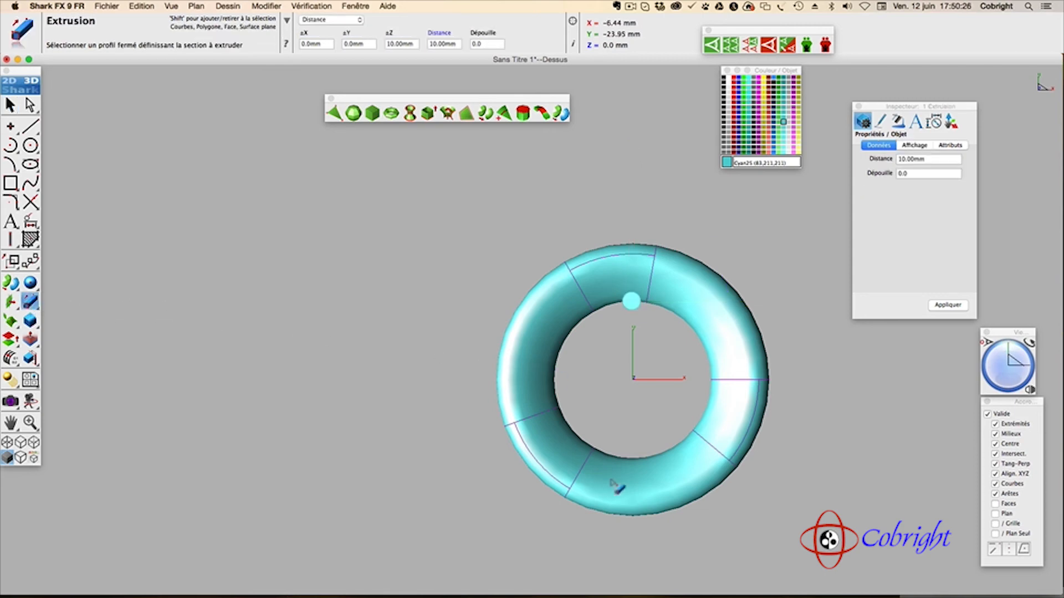
pyautogui.moveTo(1006, 383); pyautogui.dragTo(1002, 350)
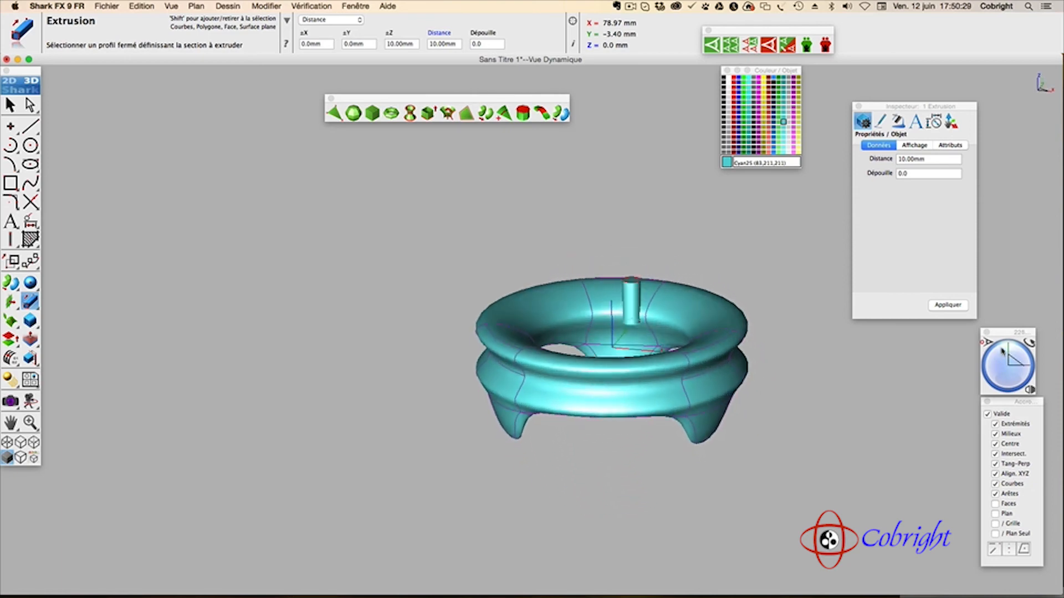
# - Set the cylinder's extrusion distance to 20 mm and move the cylinder down about 5.62 mm along Z
pyautogui.click(455, 45)
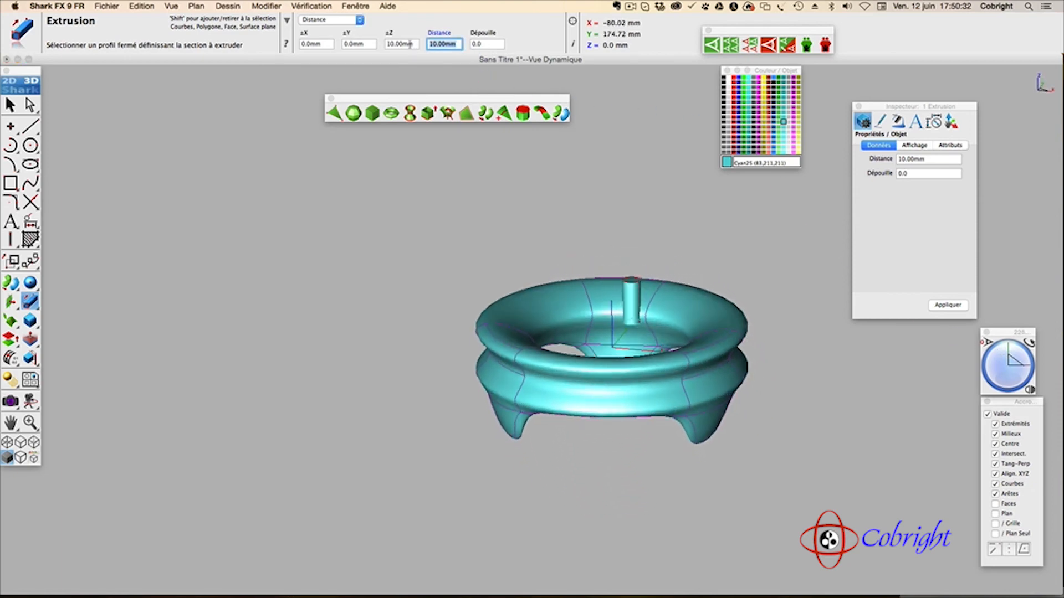
pyautogui.write('20')
pyautogui.press('Return')
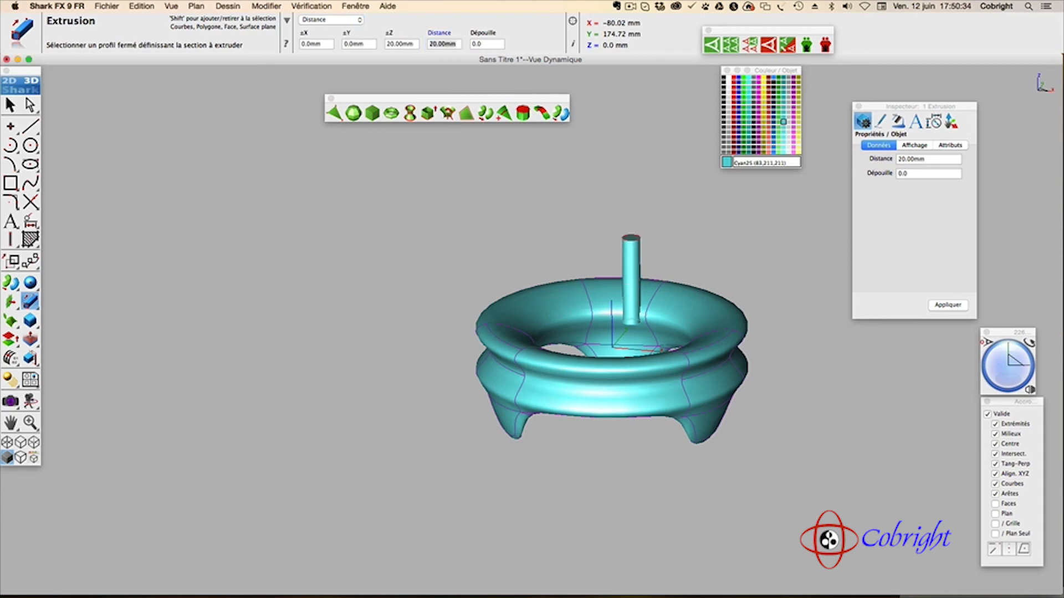
pyautogui.click(12, 107)
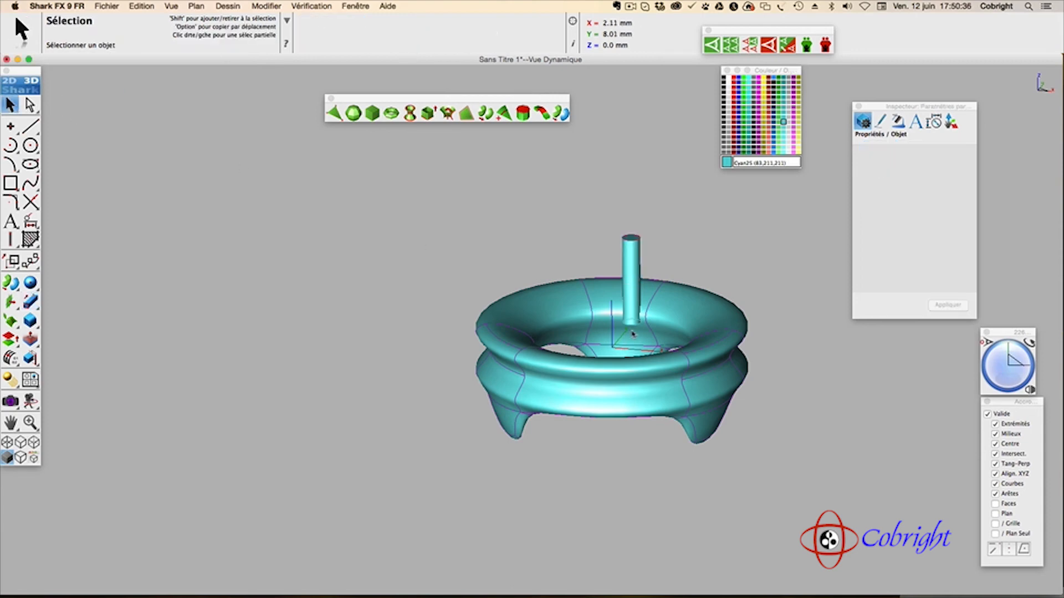
pyautogui.click(630, 262)
pyautogui.moveTo(630, 142); pyautogui.dragTo(630, 166)
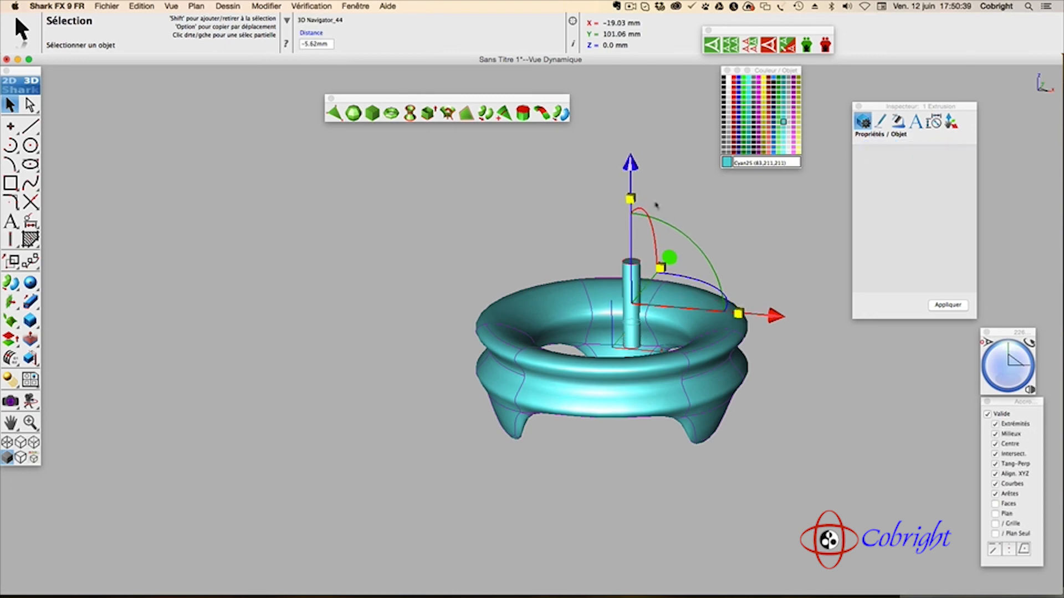
# - In the top view, polar-duplicate the cylinder around the origin with a number of 5 over a 360° total angle
pyautogui.click(1030, 391)
pyautogui.click(1003, 419)
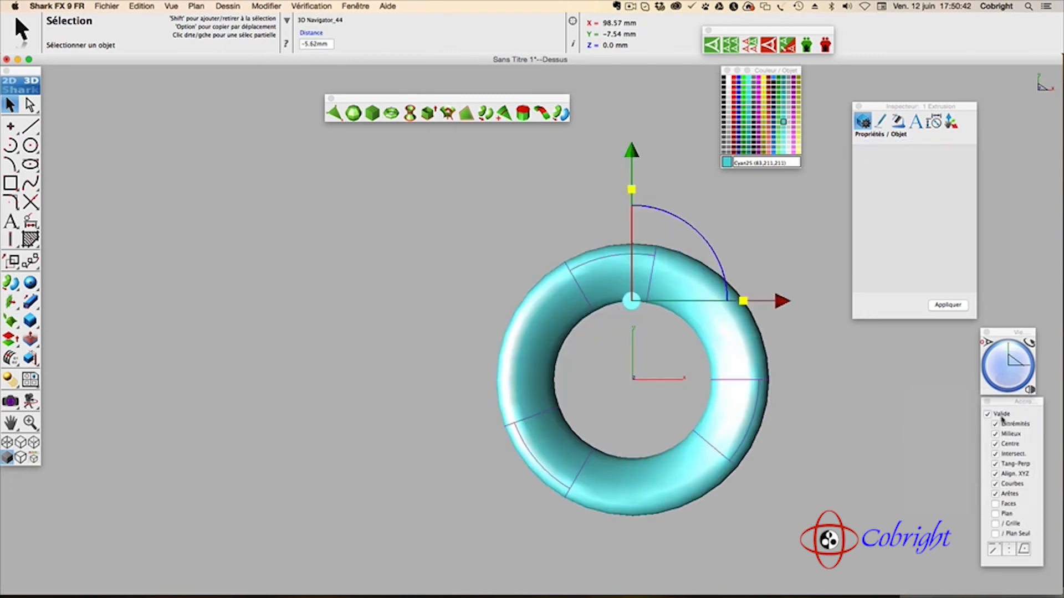
pyautogui.moveTo(31, 266); pyautogui.dragTo(123, 264)
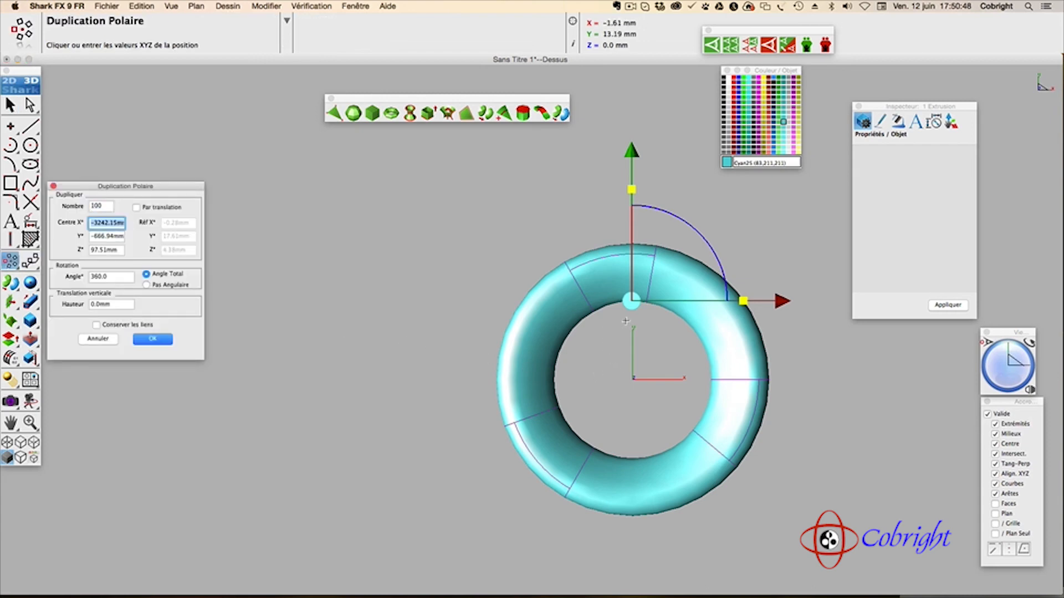
pyautogui.click(633, 379)
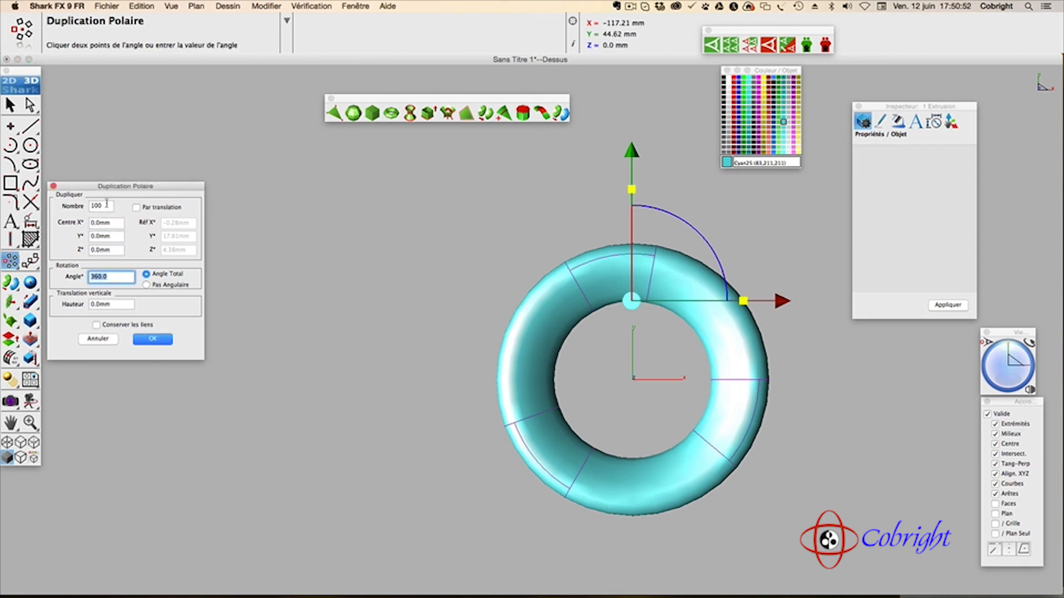
pyautogui.moveTo(107, 204); pyautogui.dragTo(59, 206)
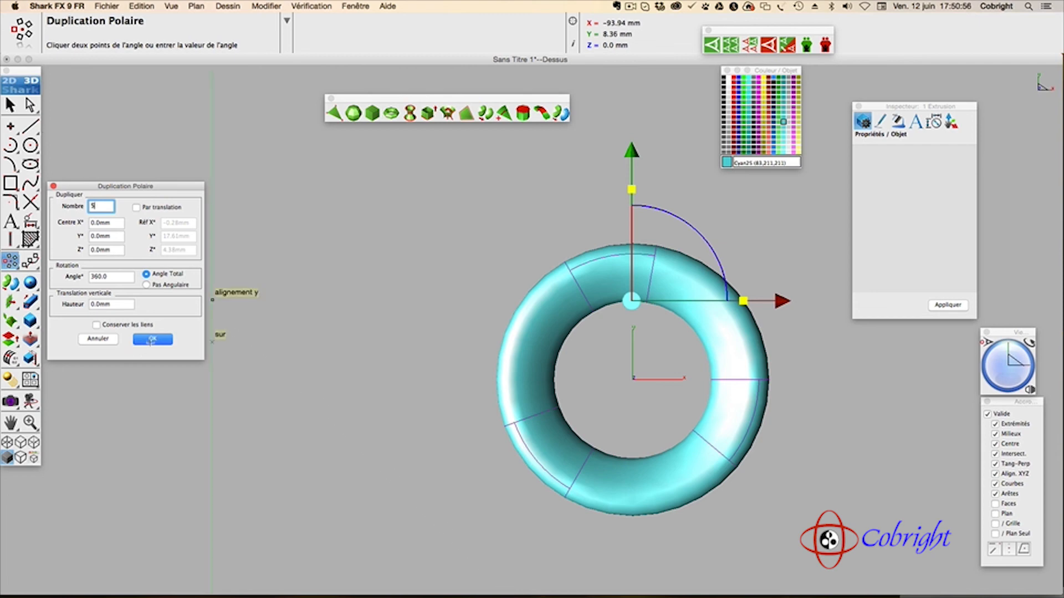
pyautogui.write('5')
pyautogui.click(151, 340)
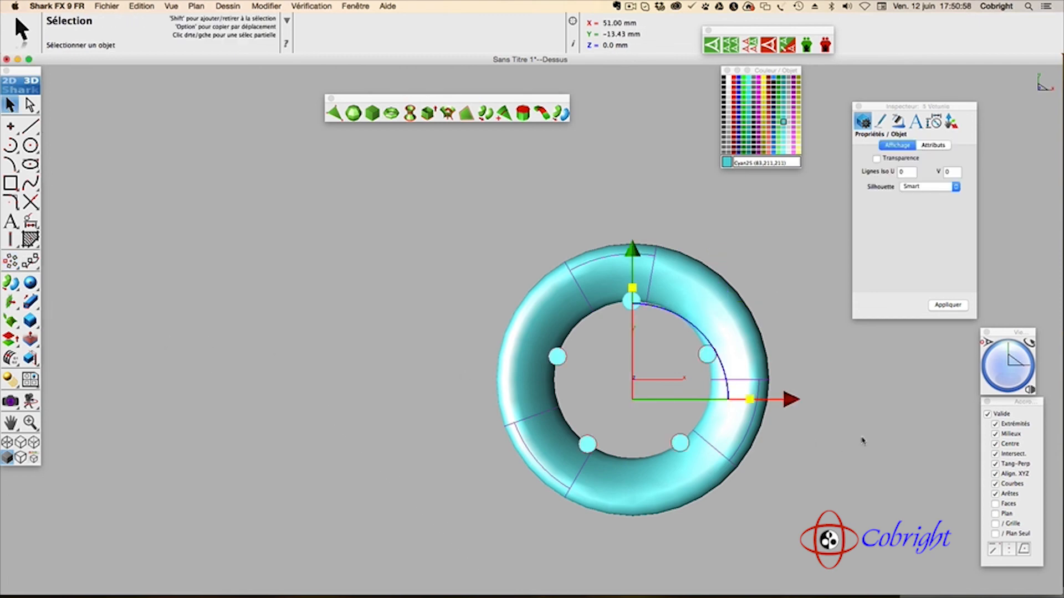
# - Subtract the five cylinders from the ring to cut notches along its inner edge
pyautogui.moveTo(1013, 382); pyautogui.dragTo(1014, 369)
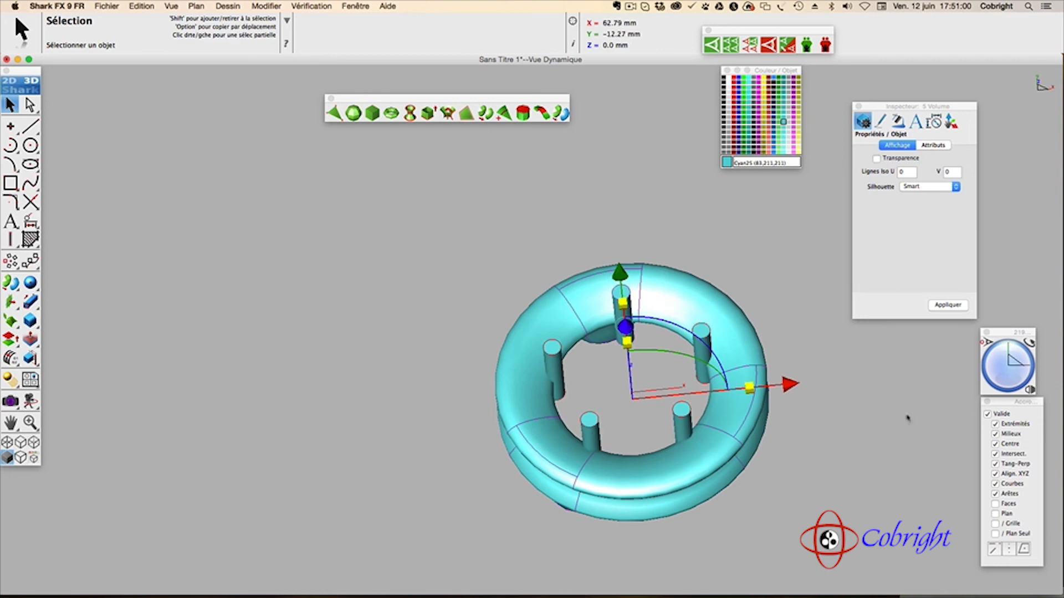
pyautogui.moveTo(30, 362); pyautogui.dragTo(68, 359)
pyautogui.click(594, 311)
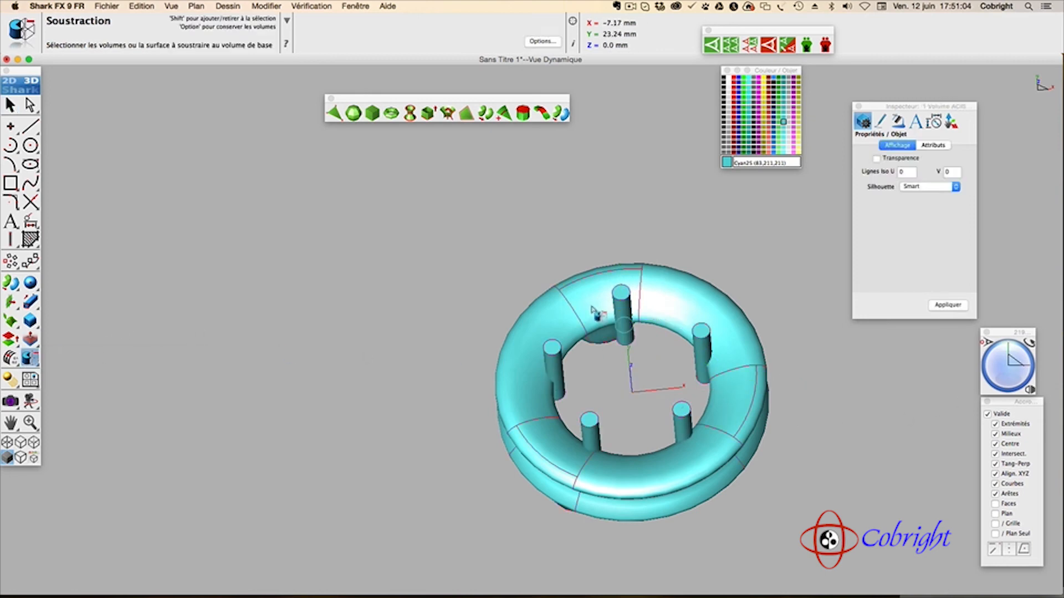
pyautogui.moveTo(1010, 372); pyautogui.dragTo(1008, 364)
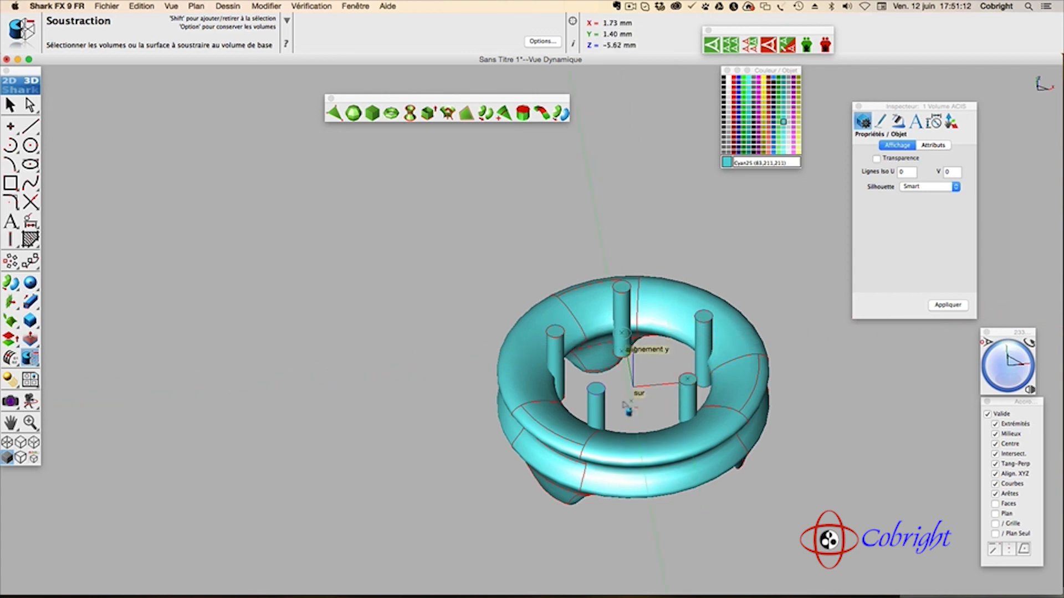
pyautogui.click(854, 376)
# - Apply a constant radial fillet with a 1 mm radius to the edge of the notch above the rear foot
pyautogui.moveTo(998, 377); pyautogui.dragTo(997, 383)
pyautogui.scroll(-4, 631, 327)
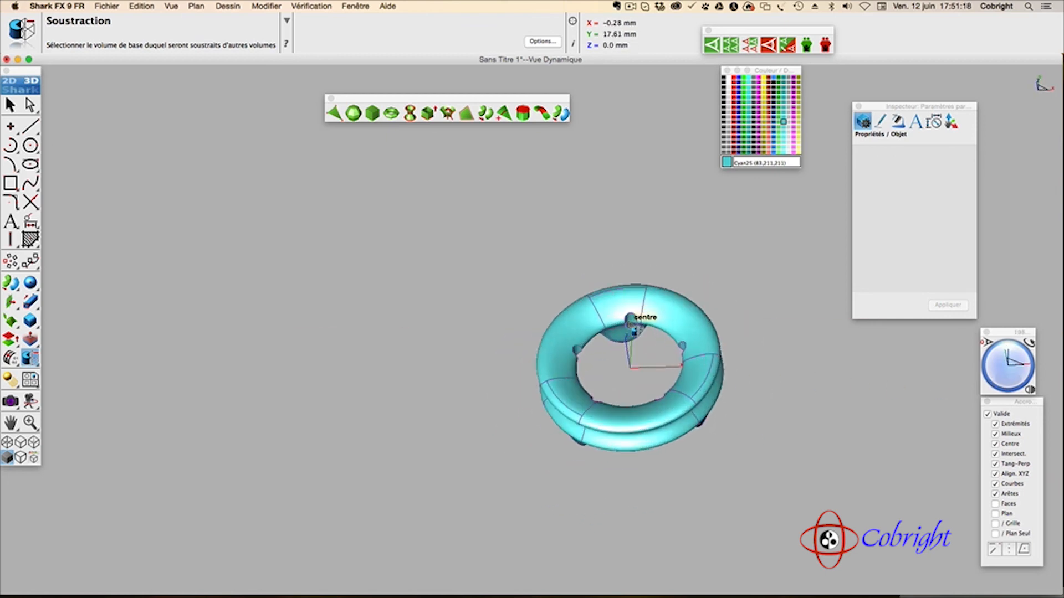
pyautogui.scroll(5, 631, 326)
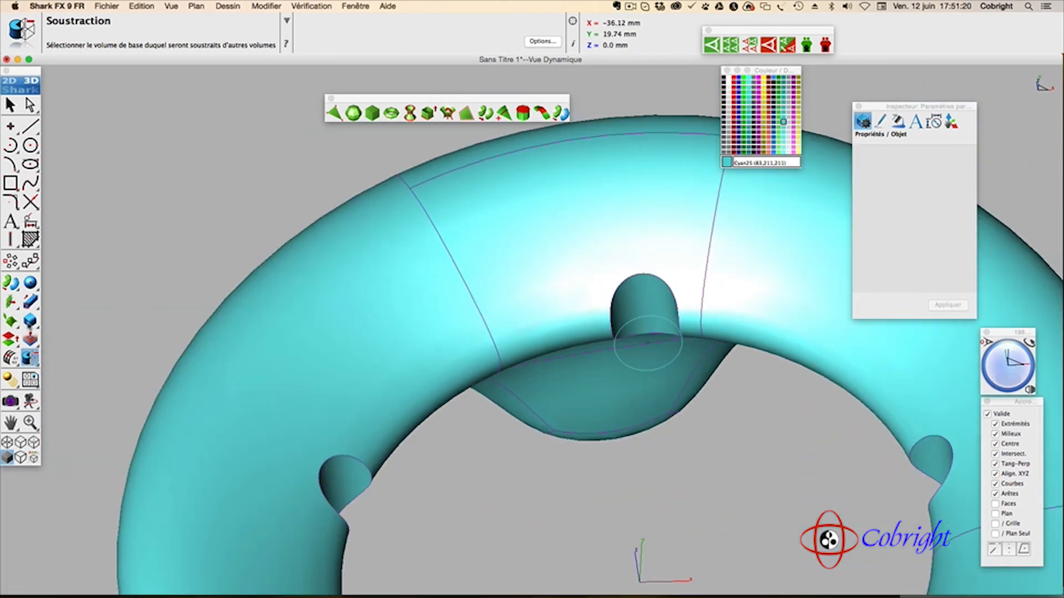
pyautogui.click(31, 322)
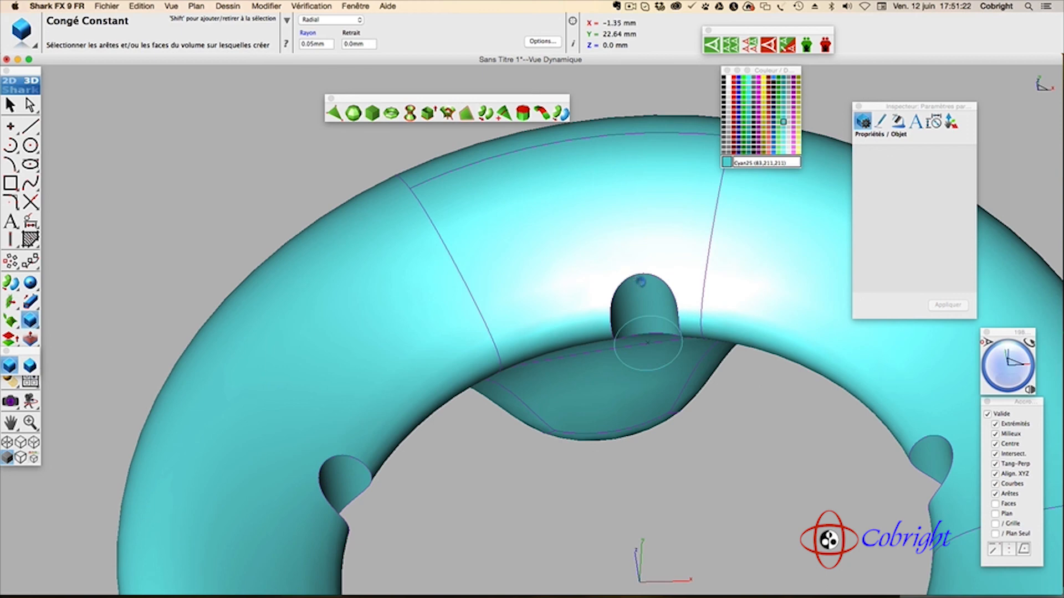
pyautogui.click(641, 283)
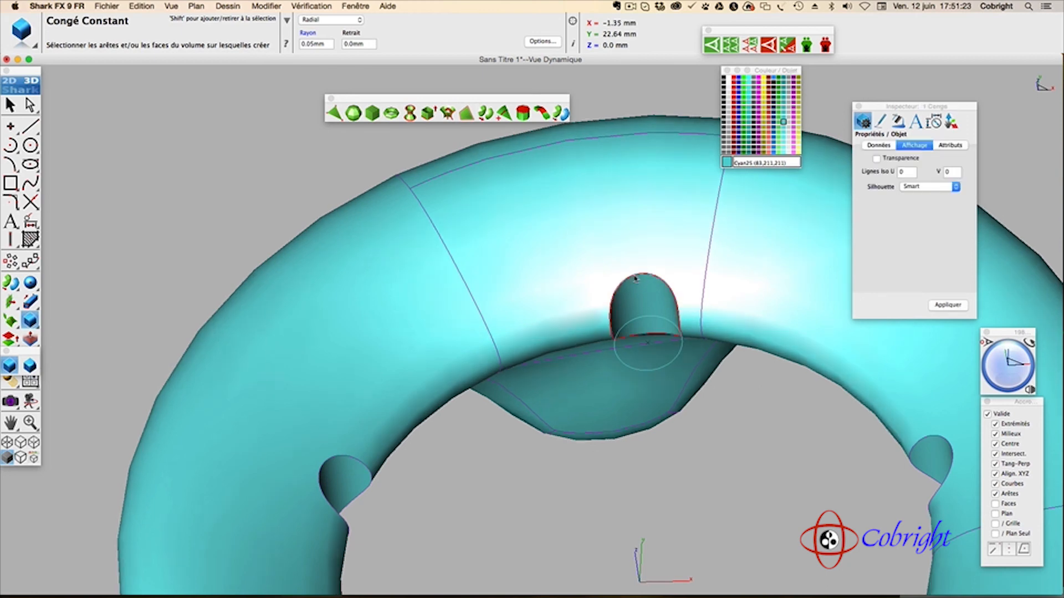
pyautogui.click(328, 44)
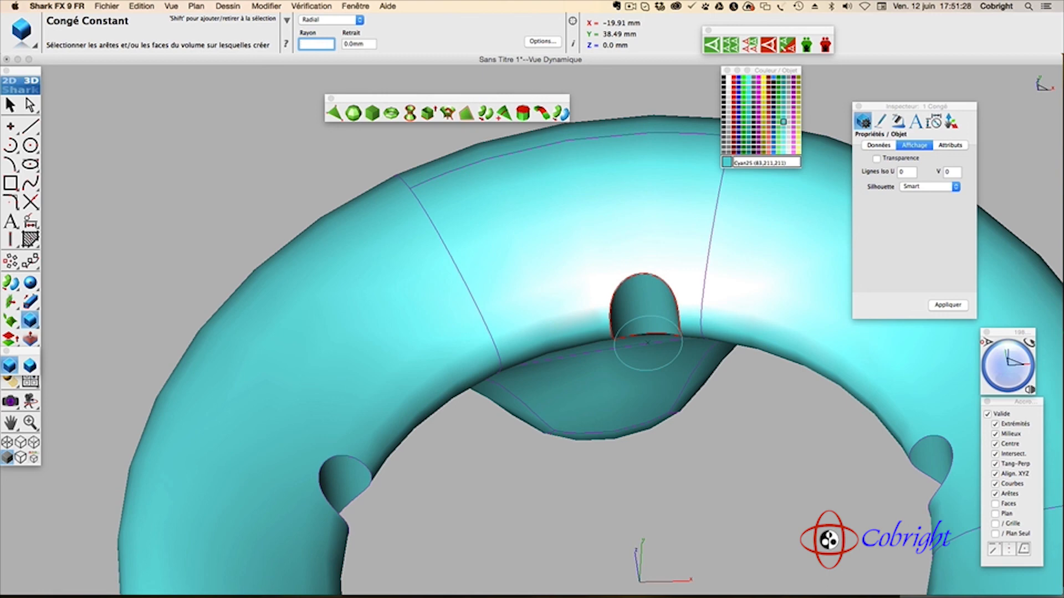
pyautogui.write('1')
pyautogui.press('Return')
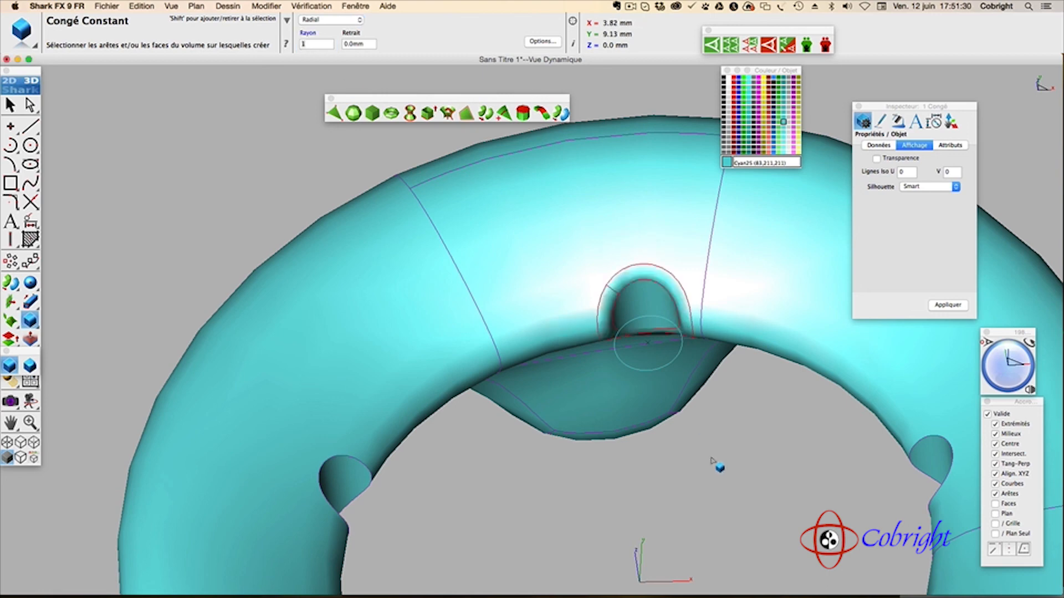
# - Apply the same 1 mm constant fillet to the edges of the other four notches around the ring's opening
pyautogui.click(348, 461)
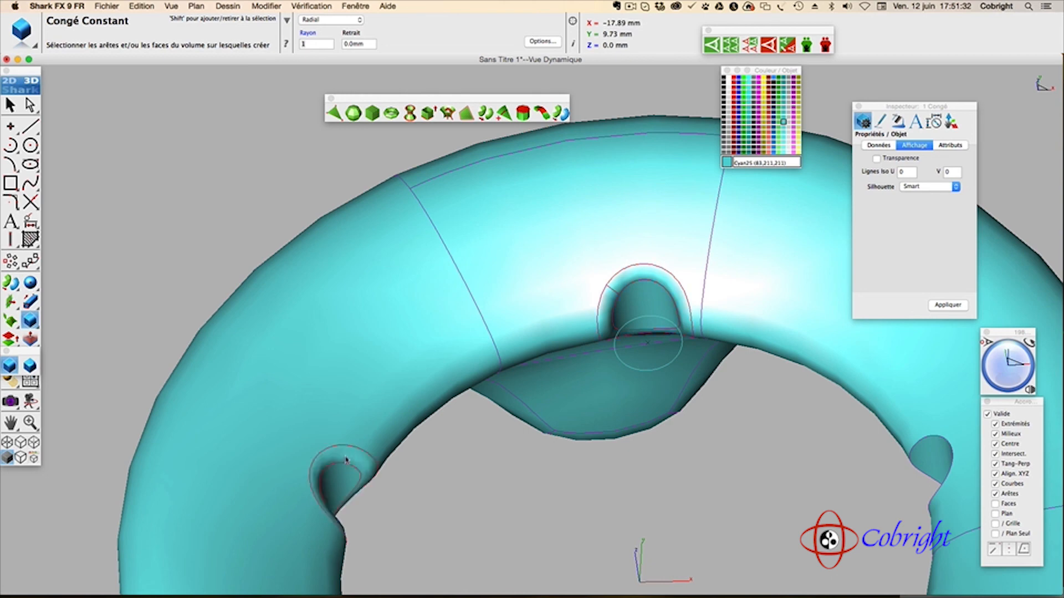
pyautogui.click(931, 438)
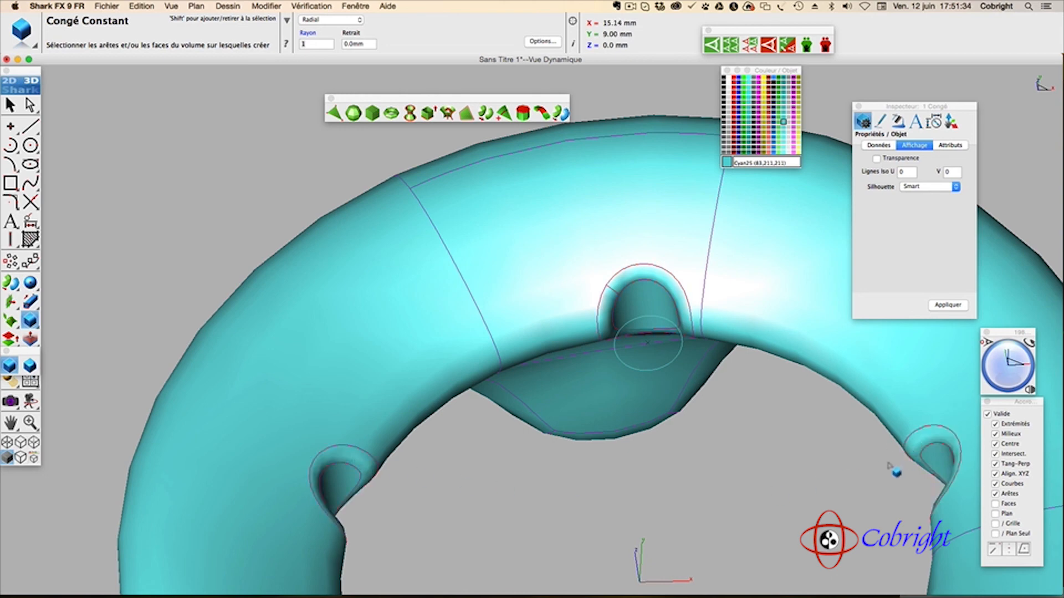
pyautogui.scroll(3, 810, 495)
pyautogui.scroll(-6, 810, 495)
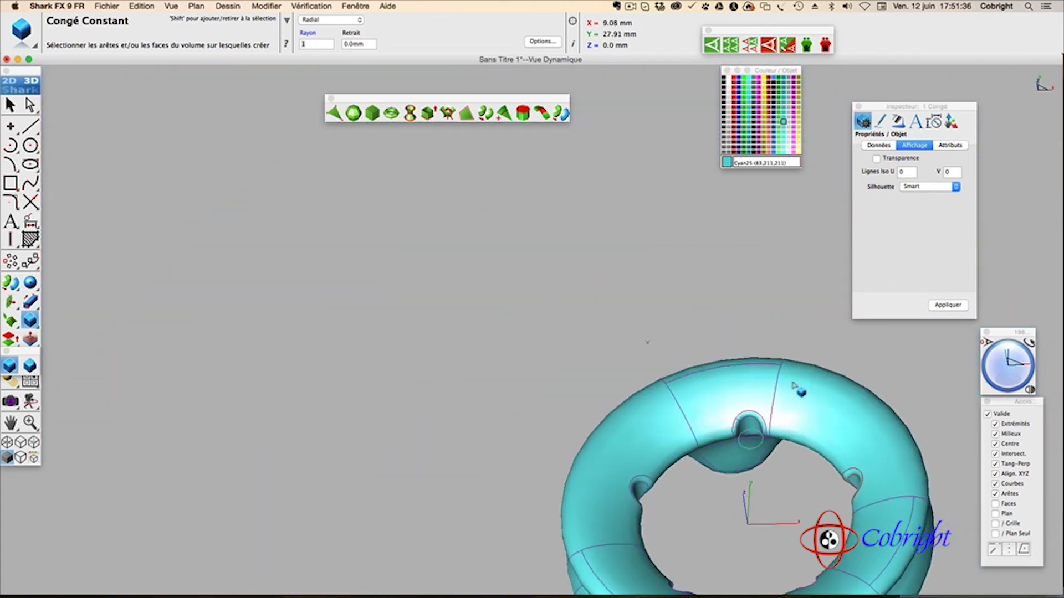
pyautogui.moveTo(726, 464); pyautogui.dragTo(518, 280, button='middle')
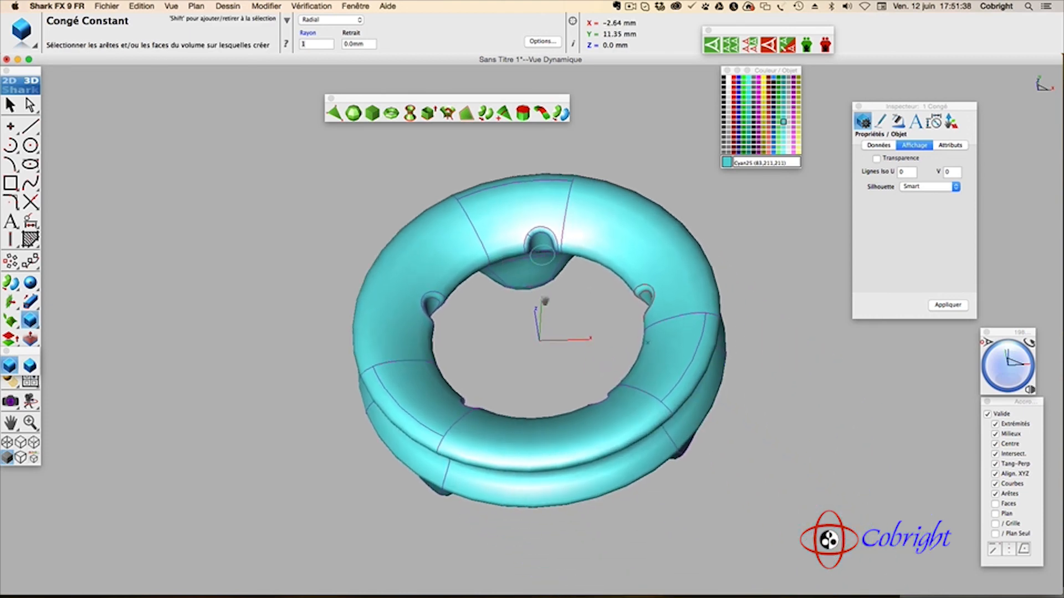
pyautogui.moveTo(1019, 375); pyautogui.dragTo(1016, 398)
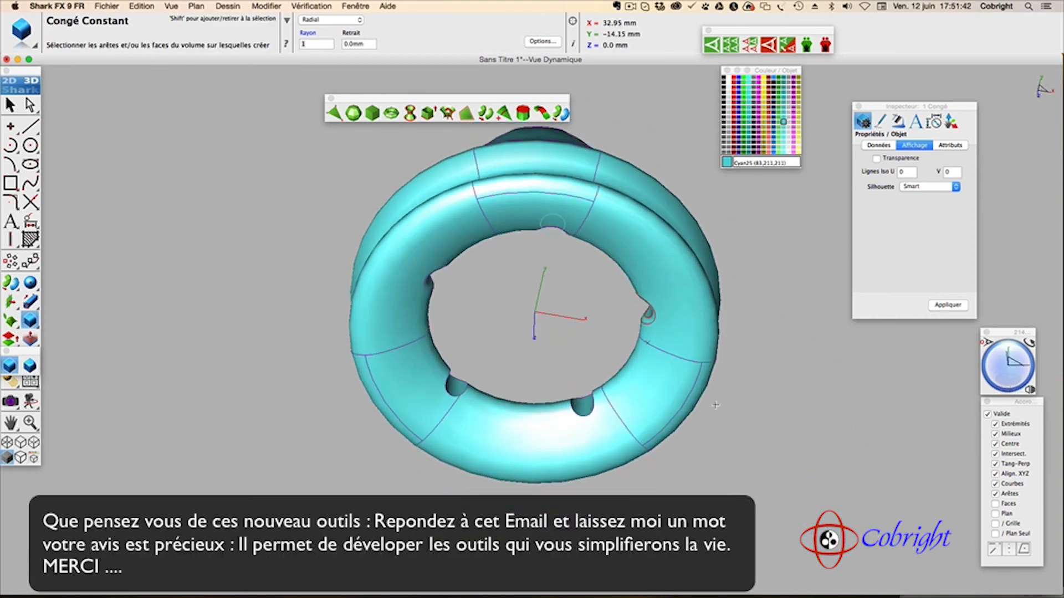
pyautogui.click(594, 420)
pyautogui.click(458, 400)
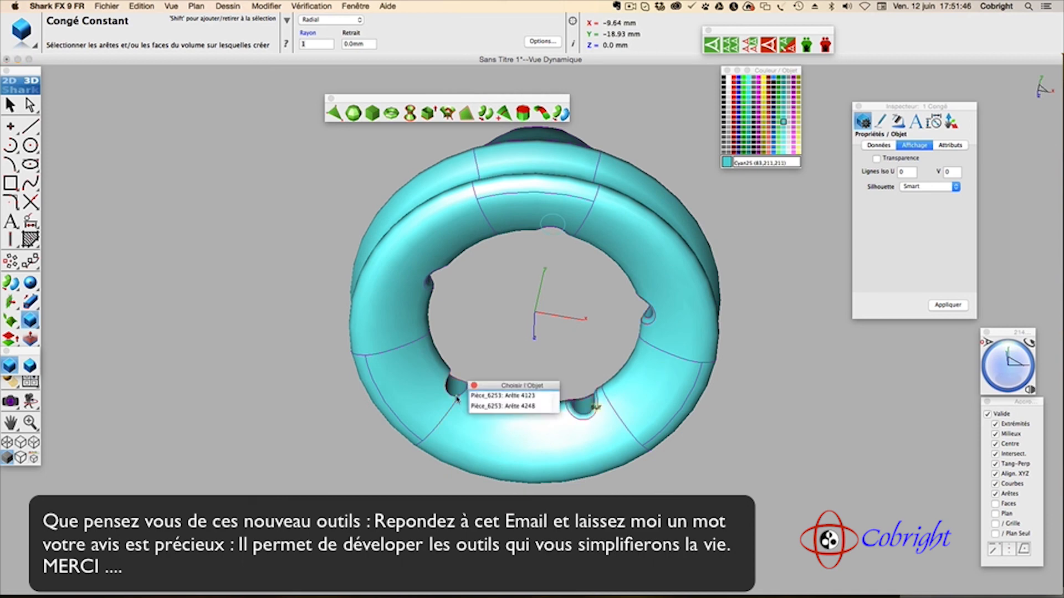
pyautogui.click(491, 409)
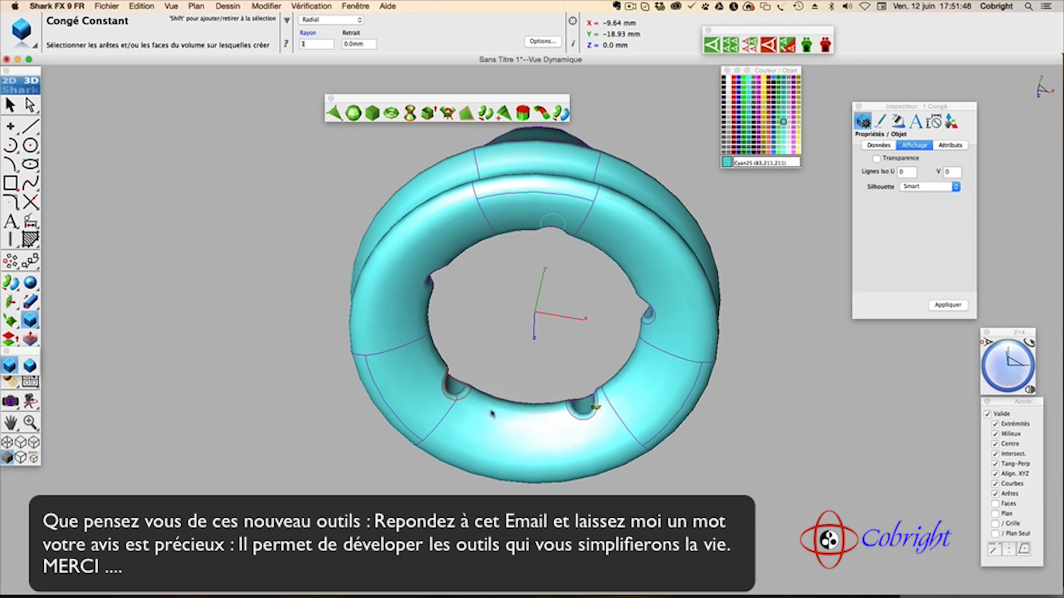